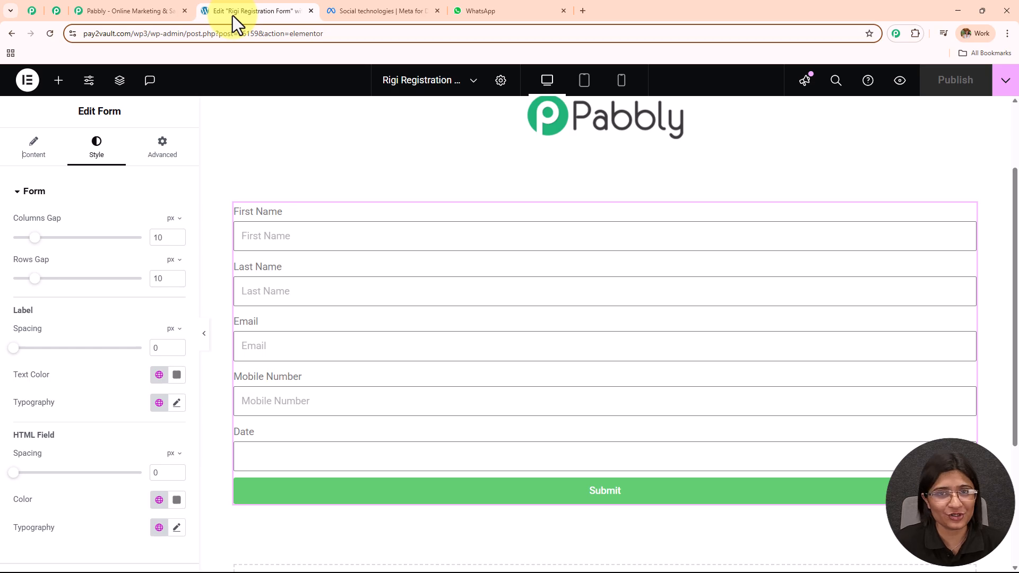
Bring up the Pabbly homepage and close the Independence Day discount popup.
click(137, 16)
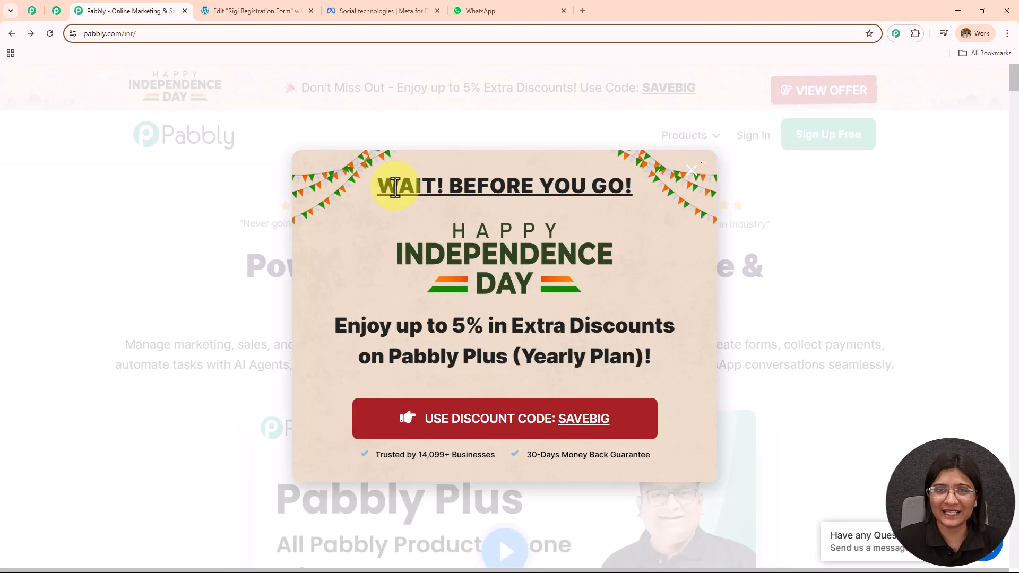
click(692, 171)
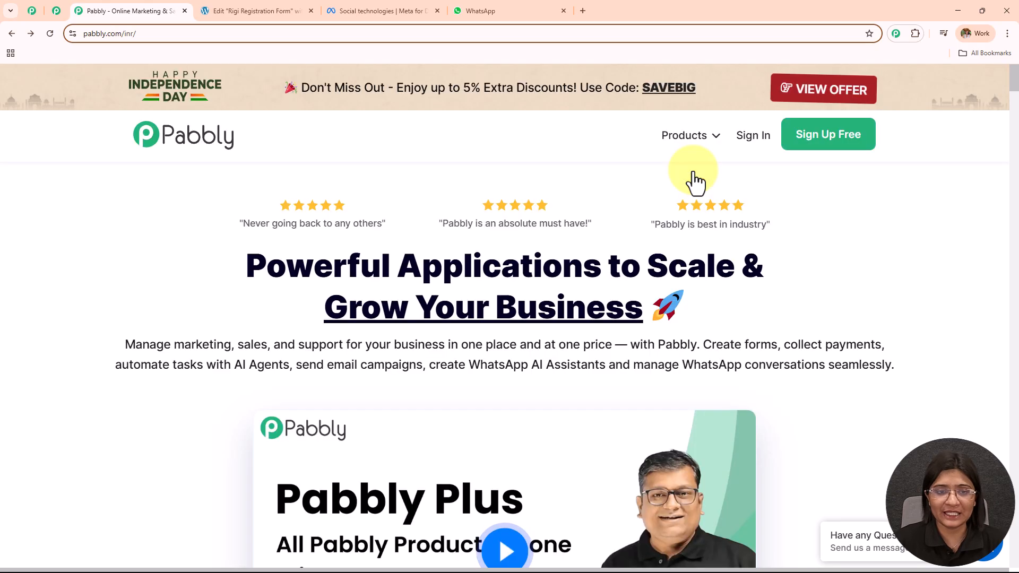
click(191, 33)
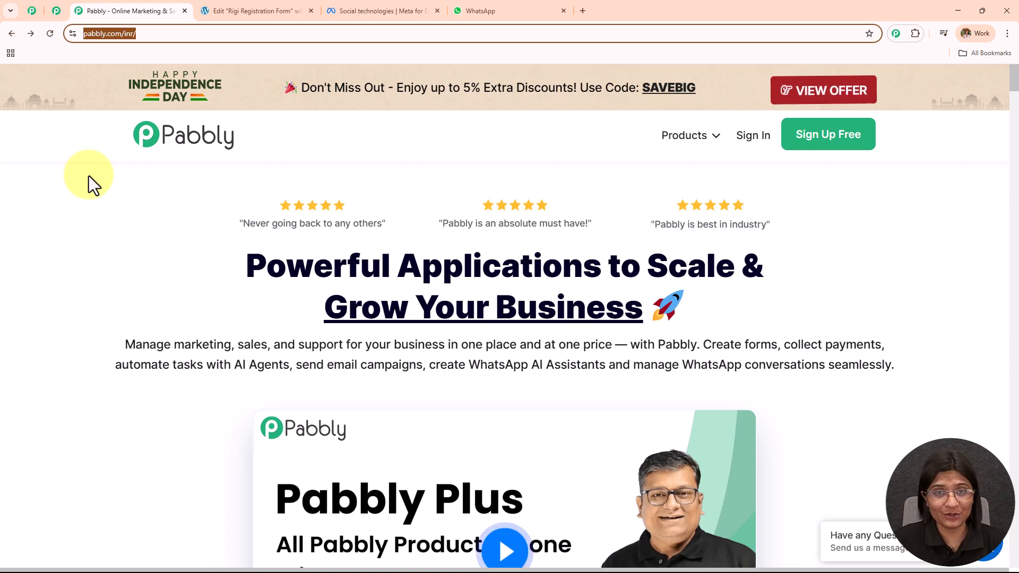
Look over the Pabbly community page, then return to the pabbly.com/inr homepage.
click(32, 11)
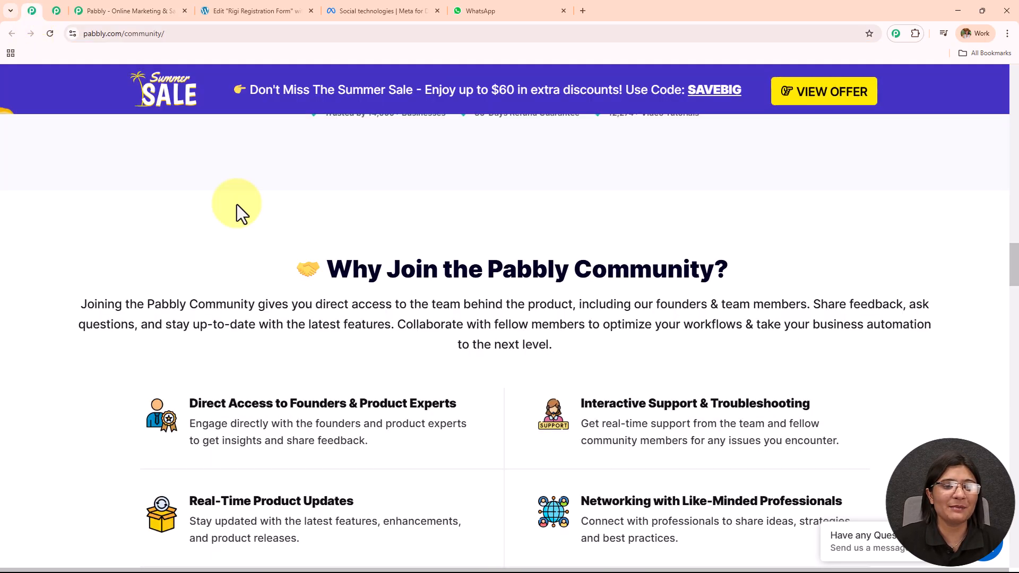
drag(1016, 260, 1004, 66)
middle_click(645, 199)
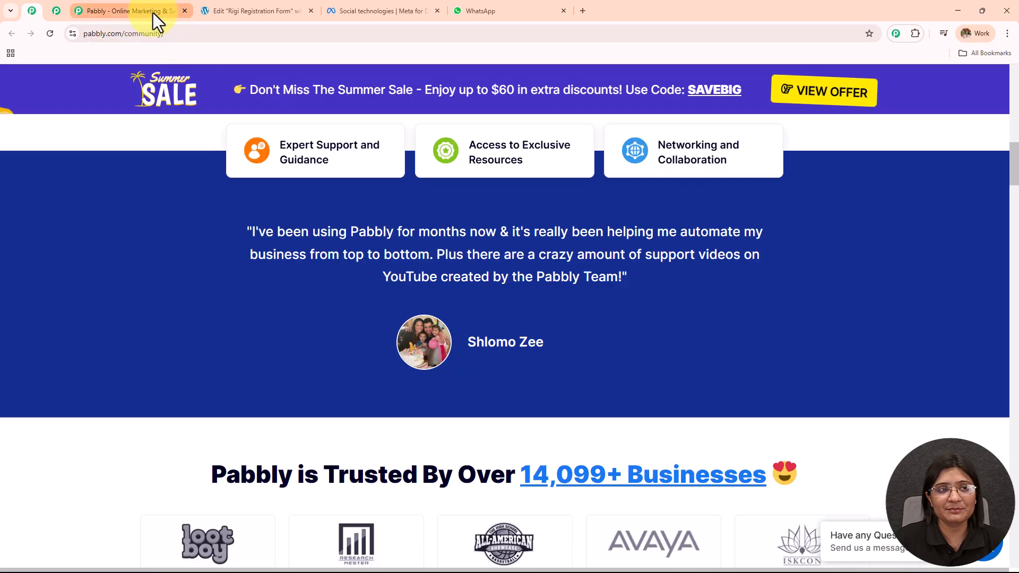
click(152, 12)
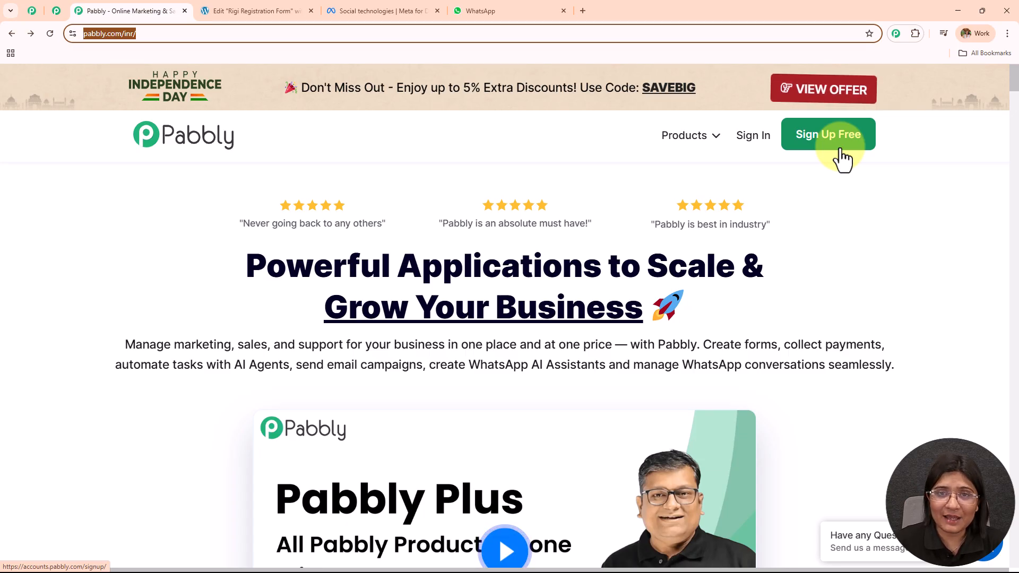
Sign in to Pabbly Accounts and launch Pabbly Connect from the All Pabbly Apps list.
click(764, 143)
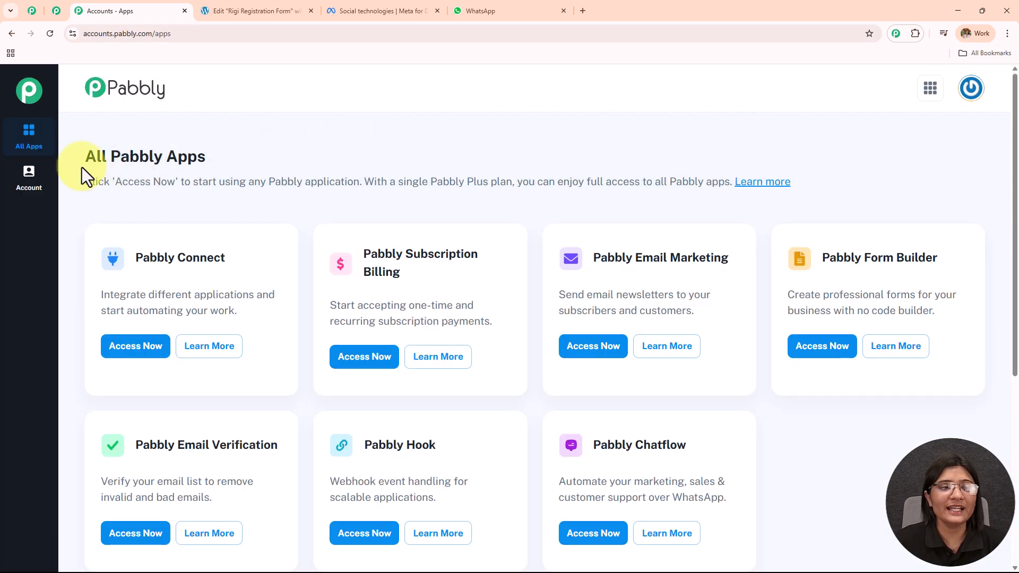
drag(85, 159, 313, 139)
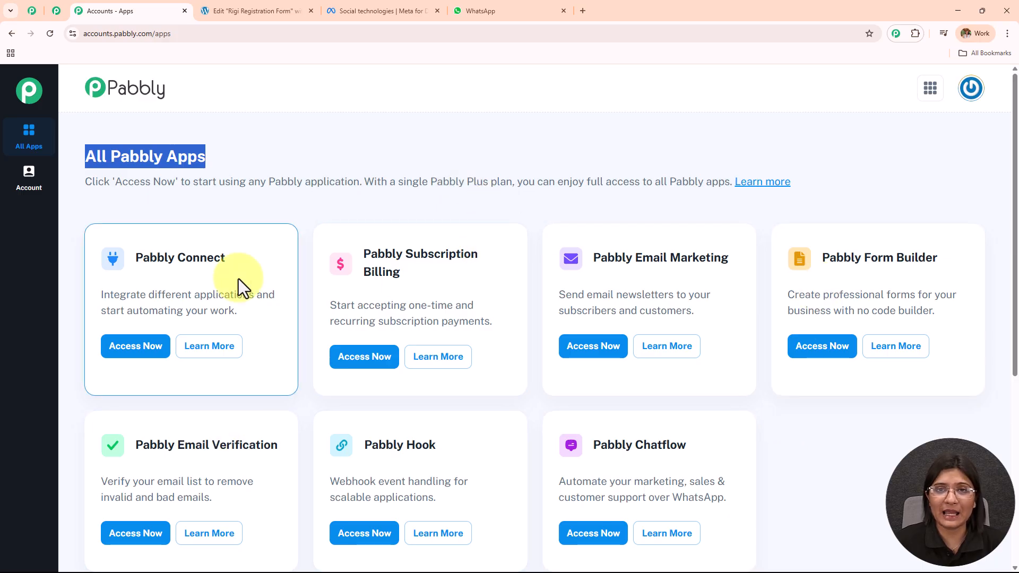
drag(136, 257, 267, 260)
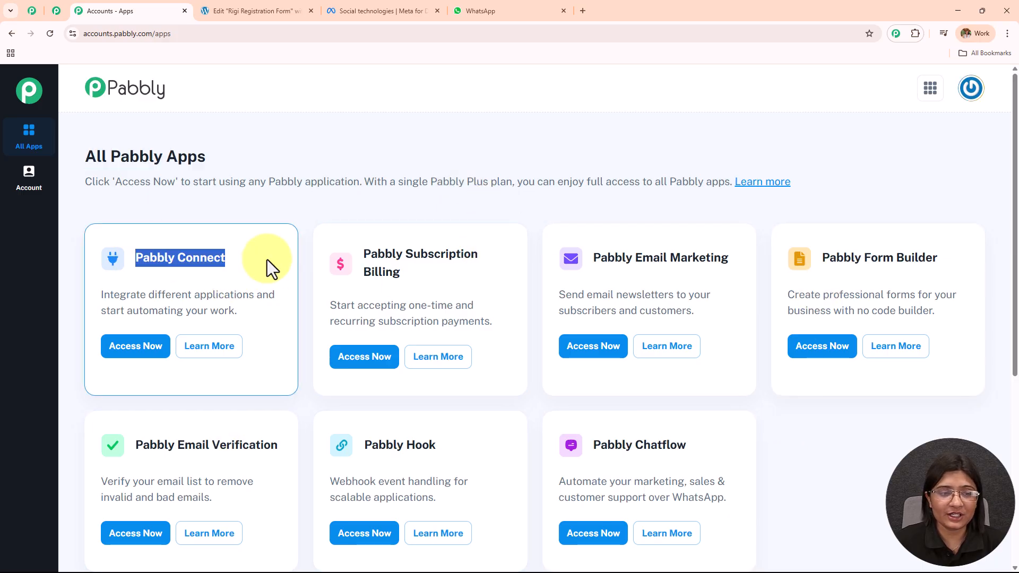
scroll(260, 257, down, 1)
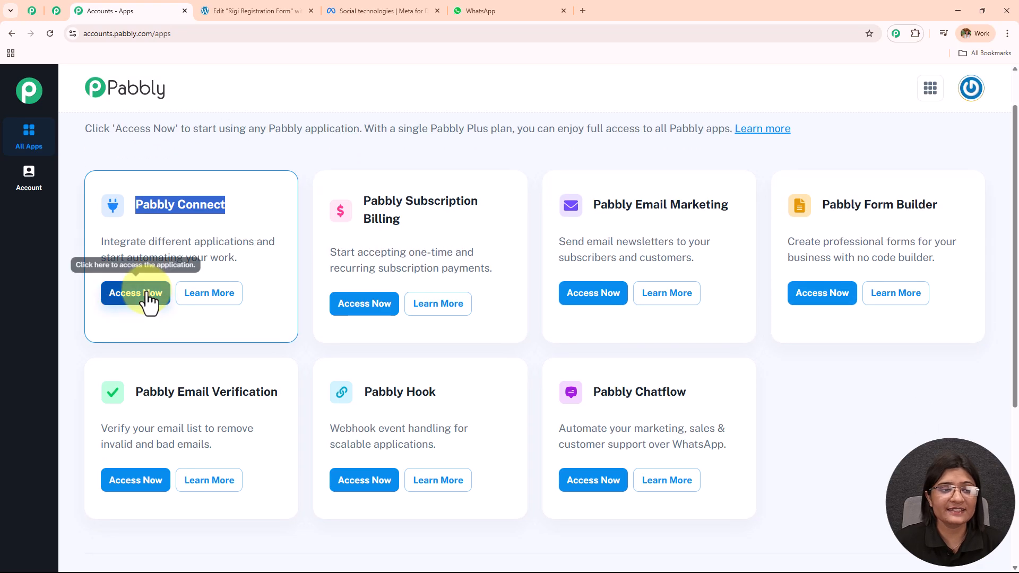
click(145, 298)
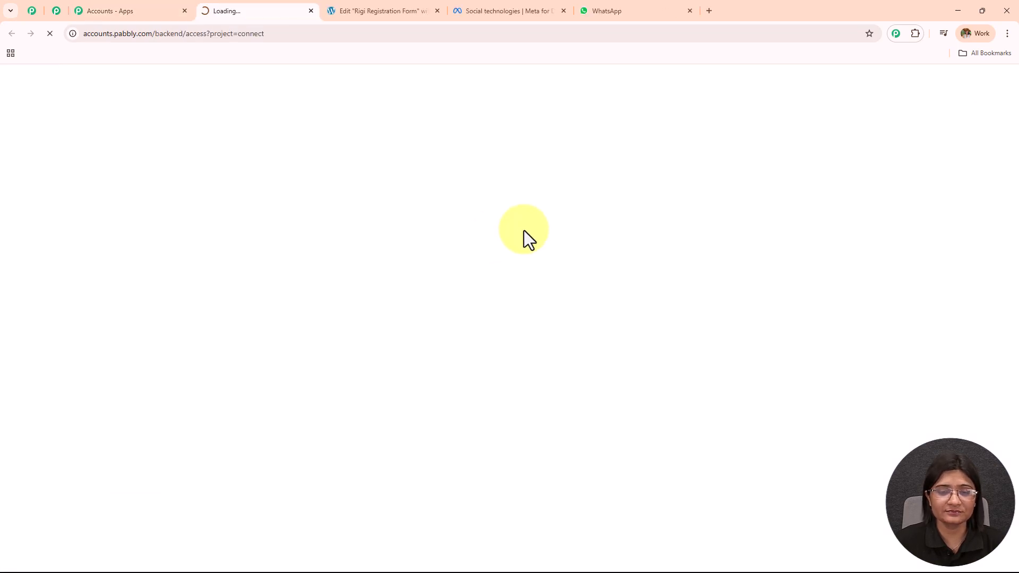
Look over the Pabbly Connect dashboard.
double_click(91, 199)
scroll(582, 218, down, 3)
scroll(583, 215, down, 9)
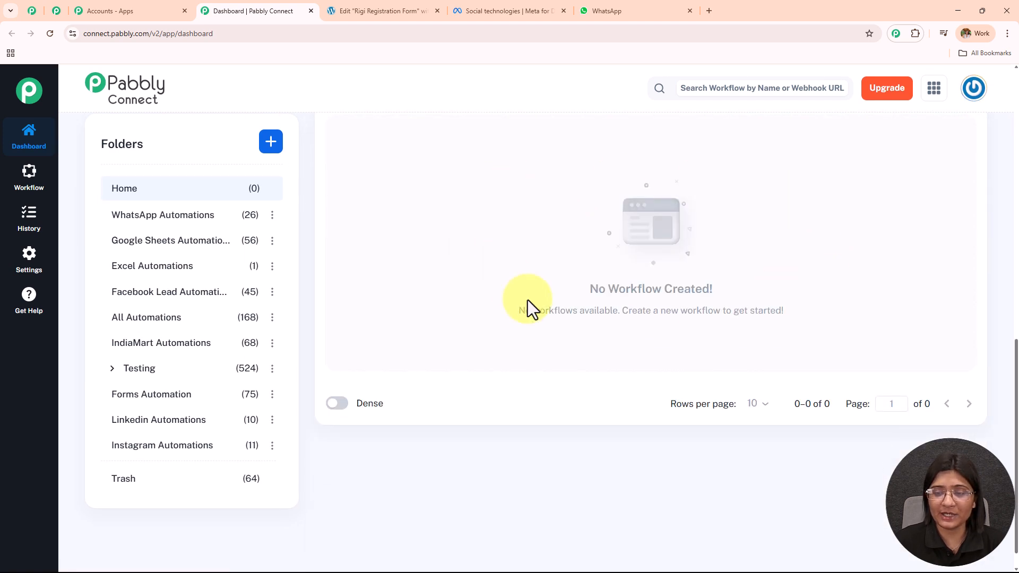
scroll(215, 433, up, 12)
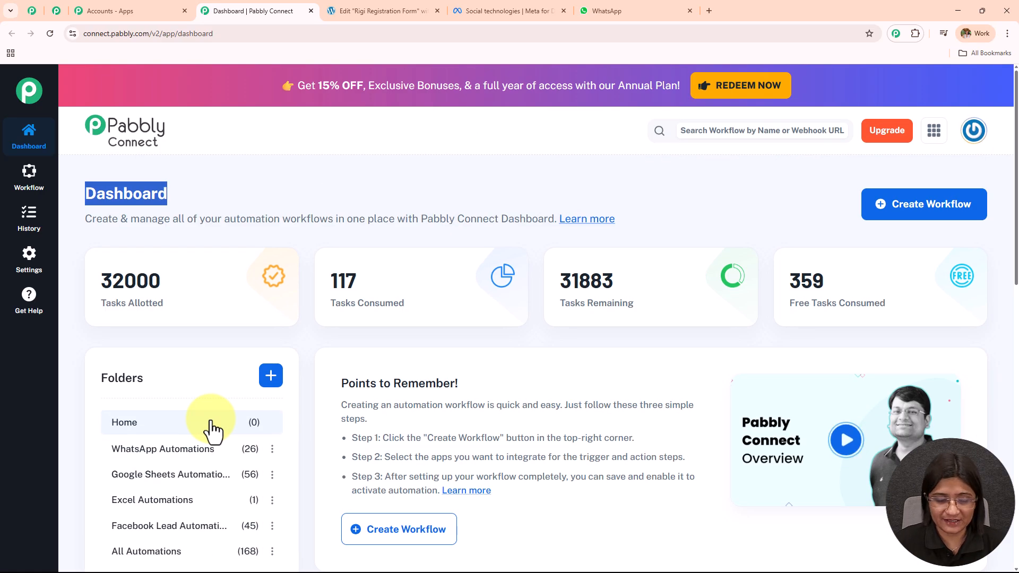
Cancel the Create Folder form and start a new workflow, bringing up the Workflow Builder choice.
click(274, 385)
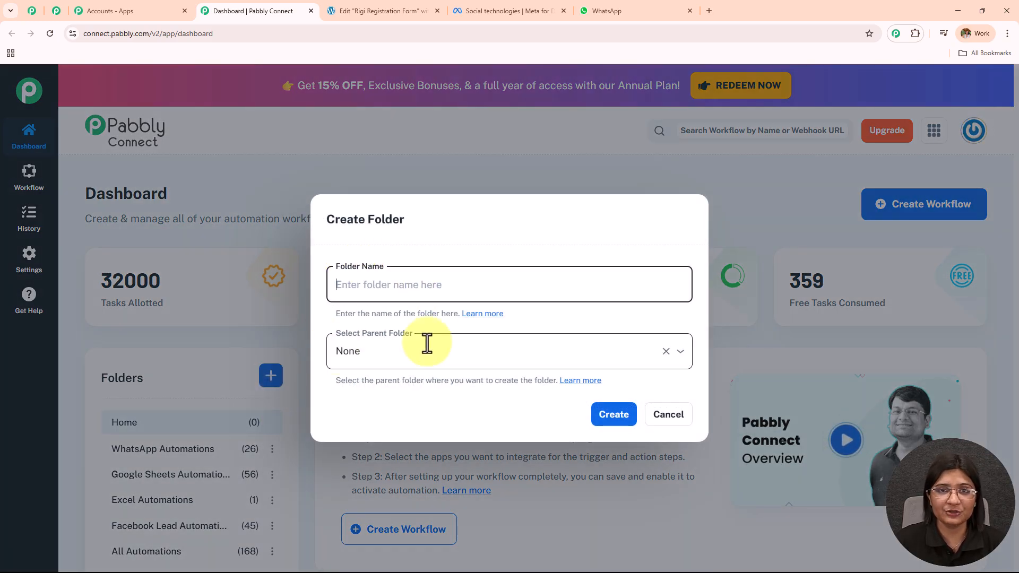
click(737, 202)
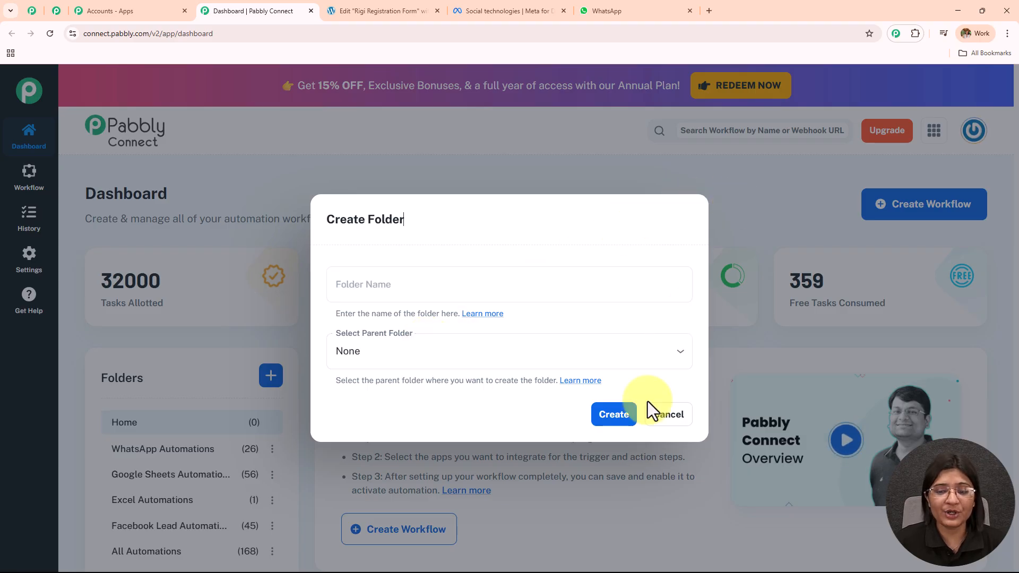
click(652, 416)
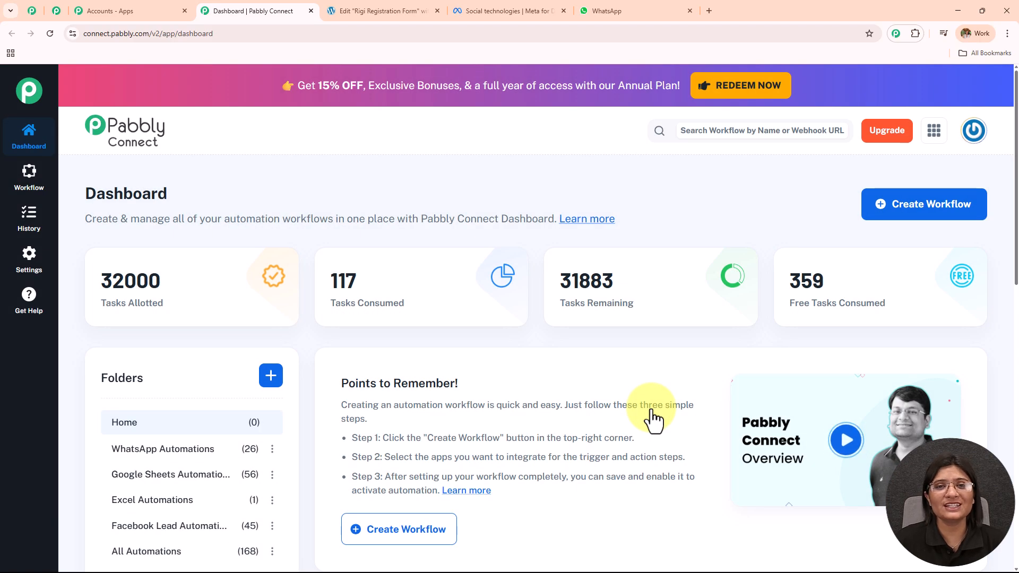
click(948, 215)
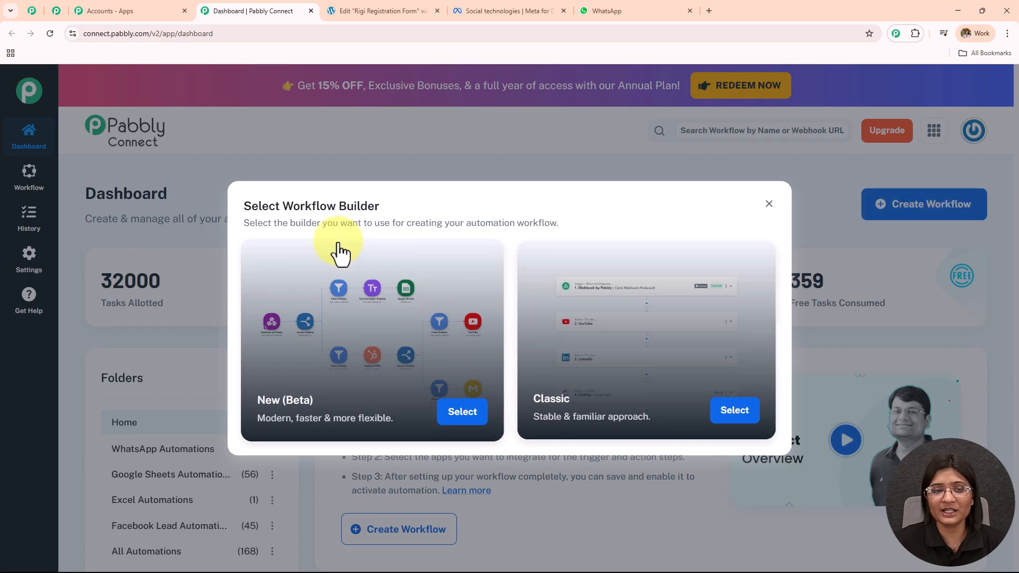
drag(282, 207, 414, 203)
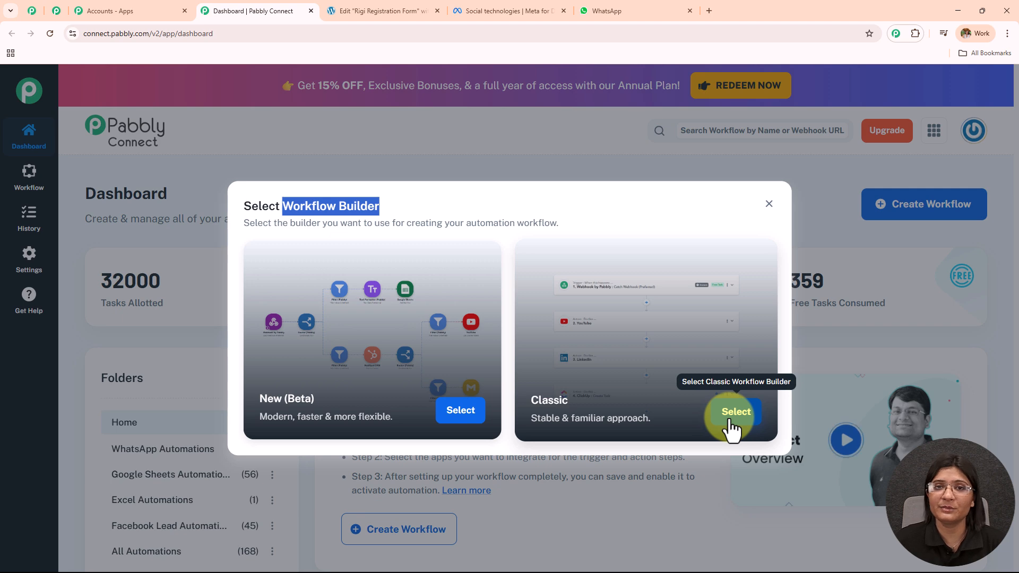
Choose the Classic builder and name the workflow 'Send WhatsApp Booking Confirmation for Elementor Form Submissions'.
click(731, 421)
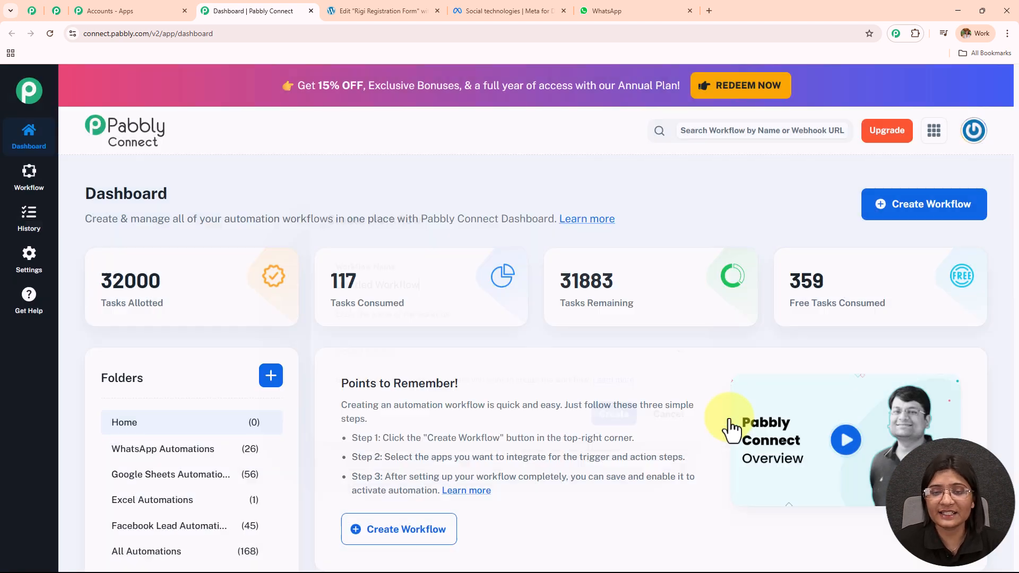
drag(431, 285, 196, 313)
text(Send WhatsApp Booking Confirmation for Elementor Form Submissions)
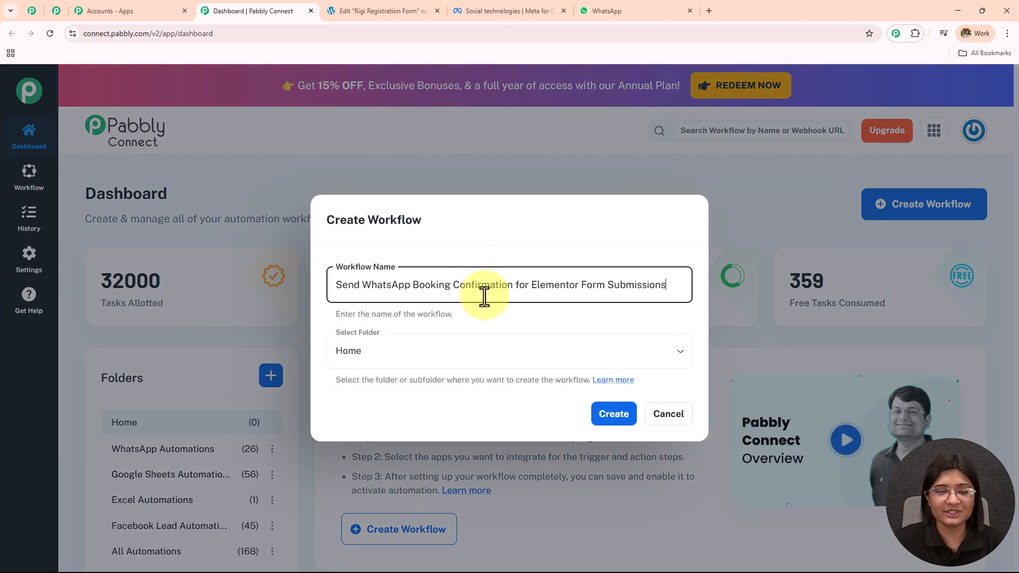
drag(694, 294, 289, 319)
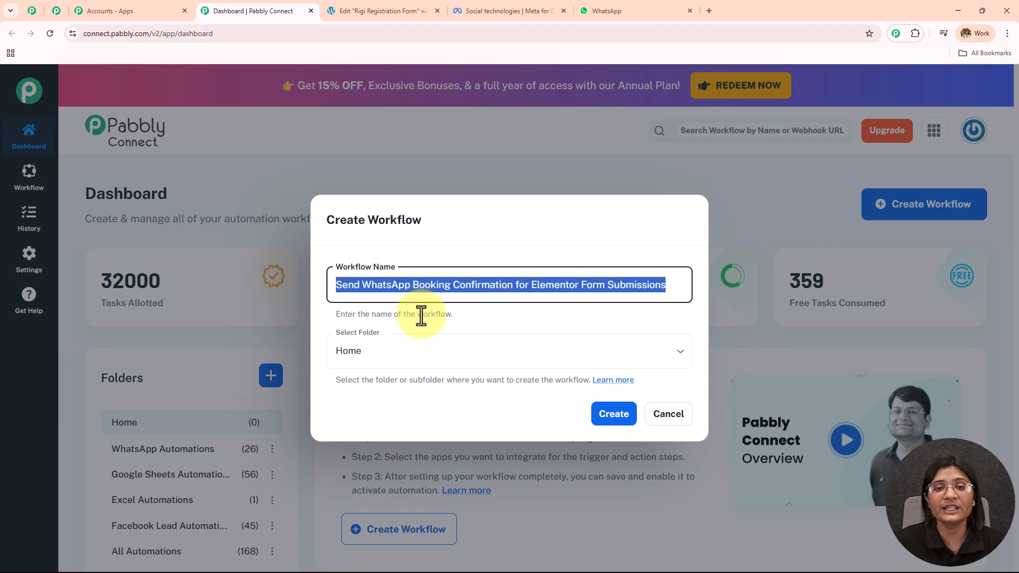
File the workflow in the WhatsApp Automations folder and create it.
click(451, 357)
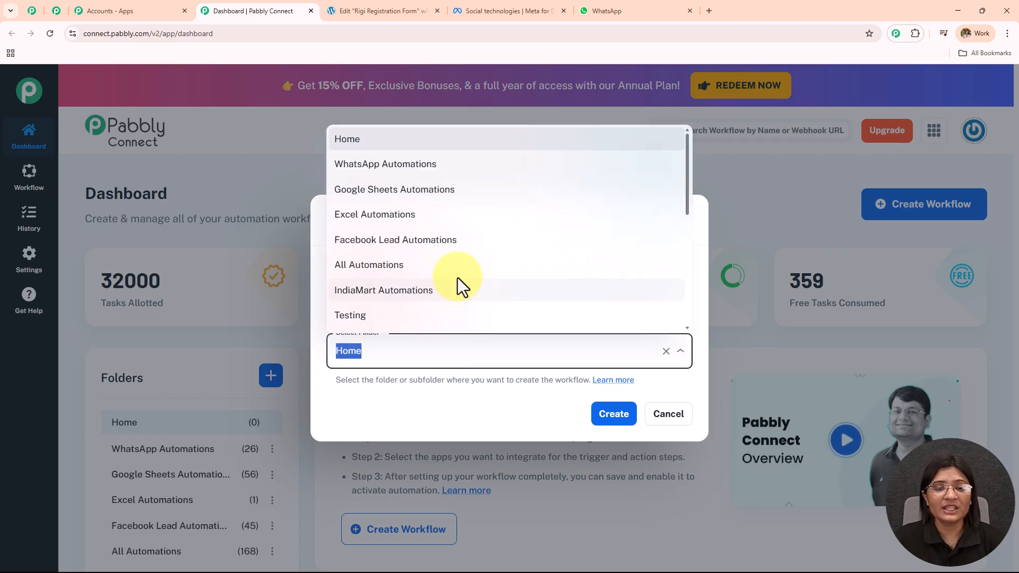
scroll(460, 287, down, 5)
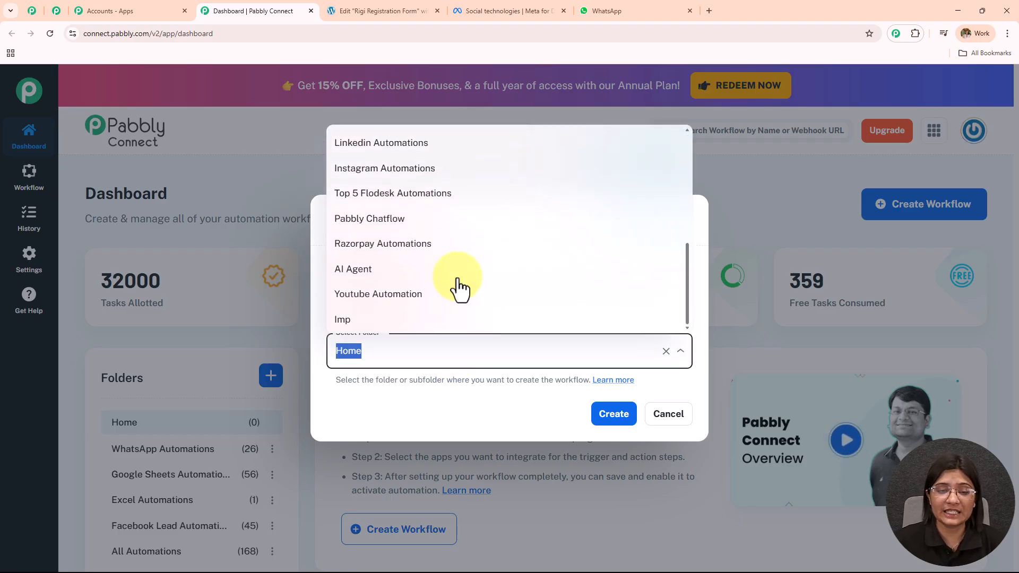
scroll(456, 286, up, 5)
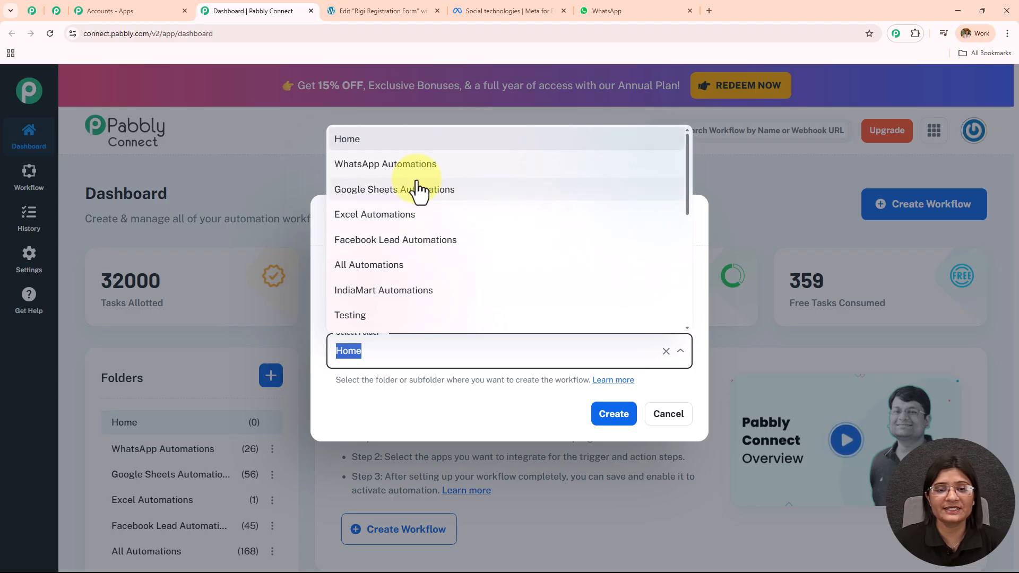
click(404, 165)
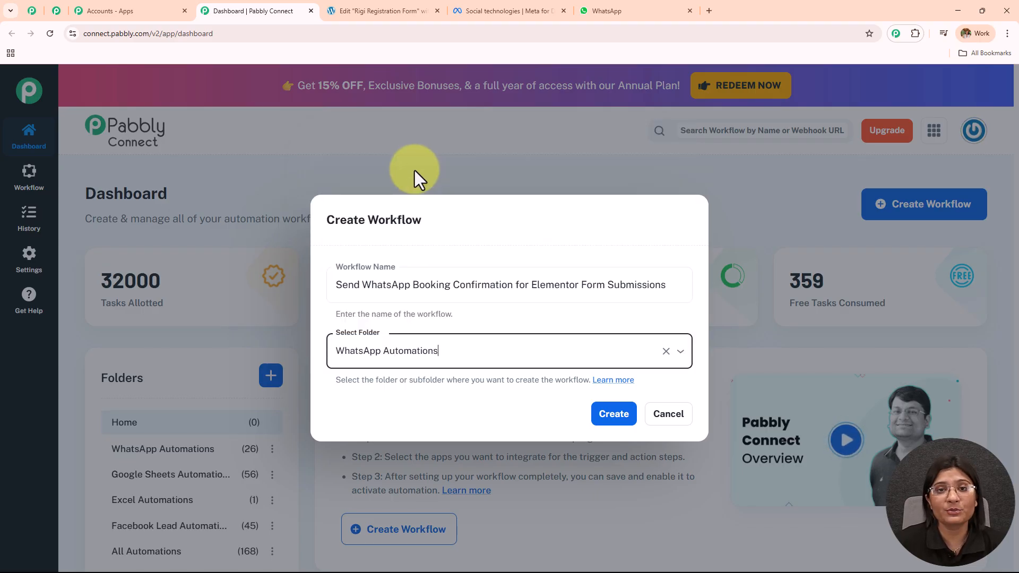
click(624, 419)
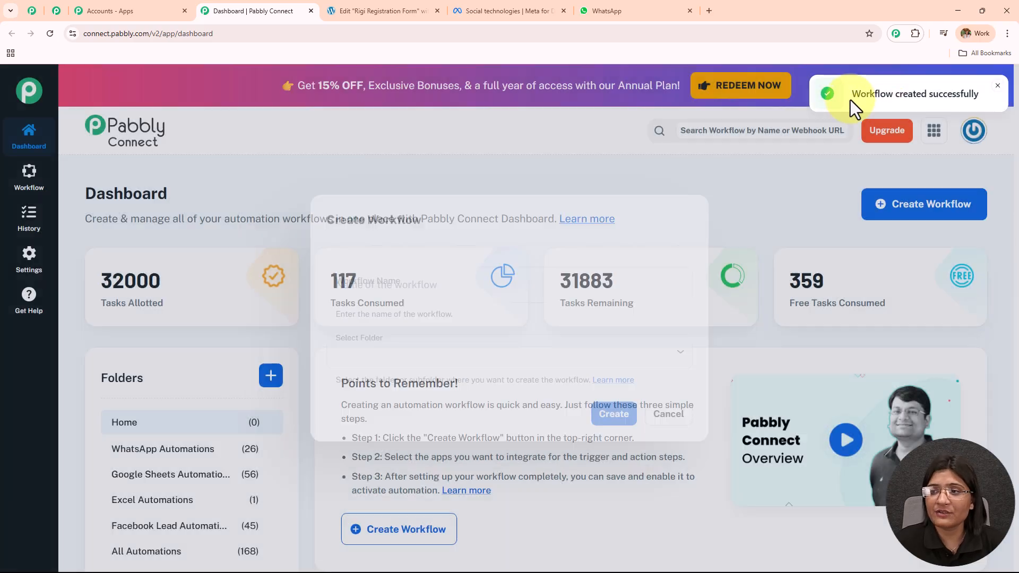
drag(848, 77, 984, 81)
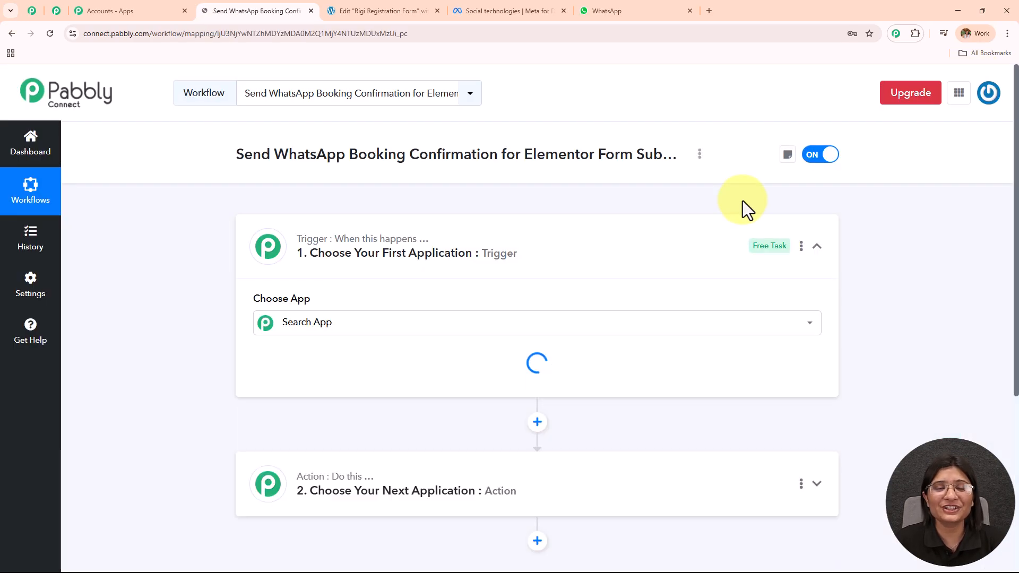
Collapse the Trigger step's Choose App panel so the empty trigger and action steps both show.
click(481, 272)
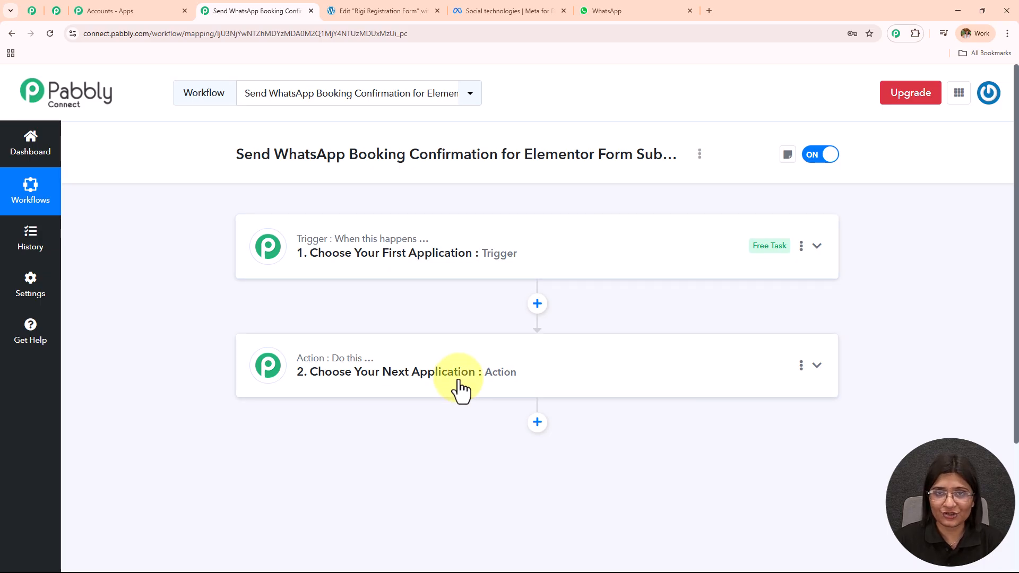
Pick Elementor as the trigger app.
click(401, 258)
click(379, 323)
text(Elem)
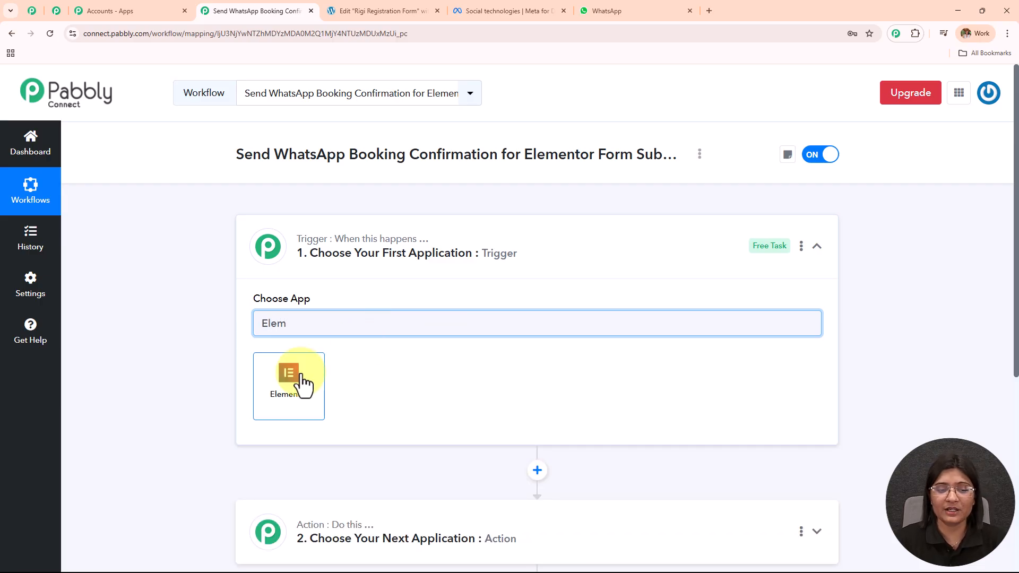
click(291, 380)
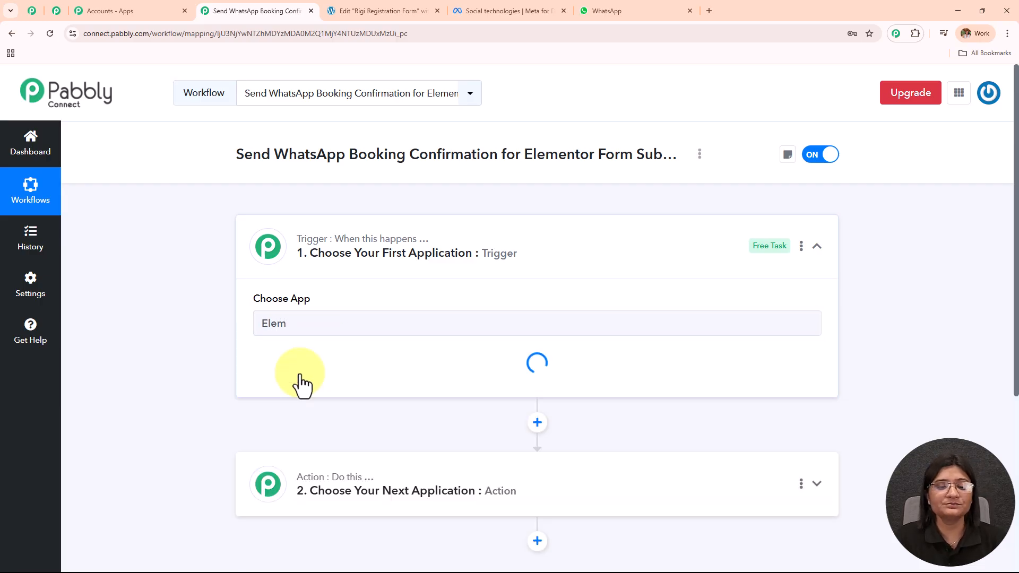
Set the trigger event to New Form Submission and review its webhook URL and setup instructions.
click(302, 383)
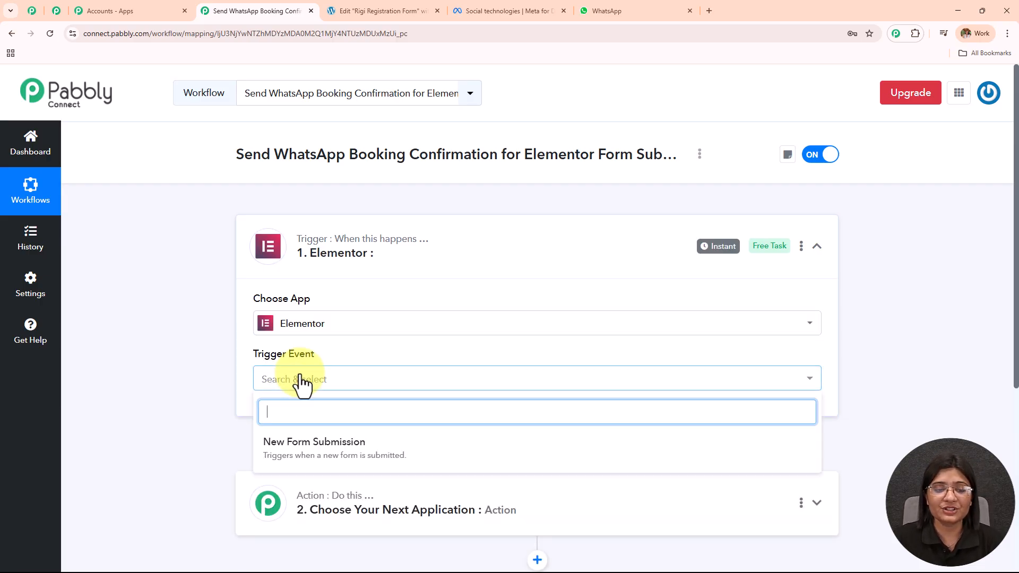
click(313, 458)
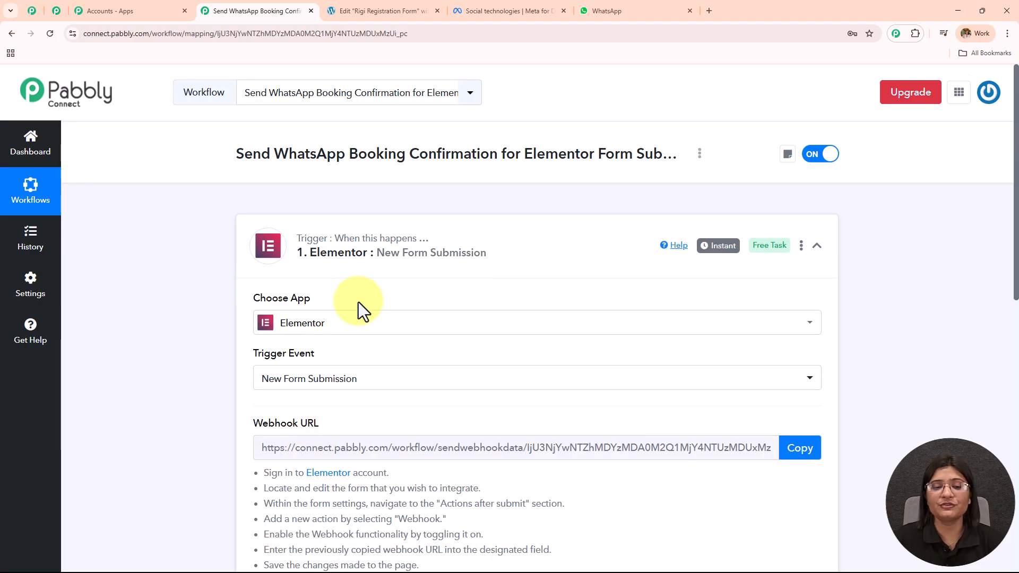
scroll(358, 303, down, 2)
scroll(441, 382, down, 1)
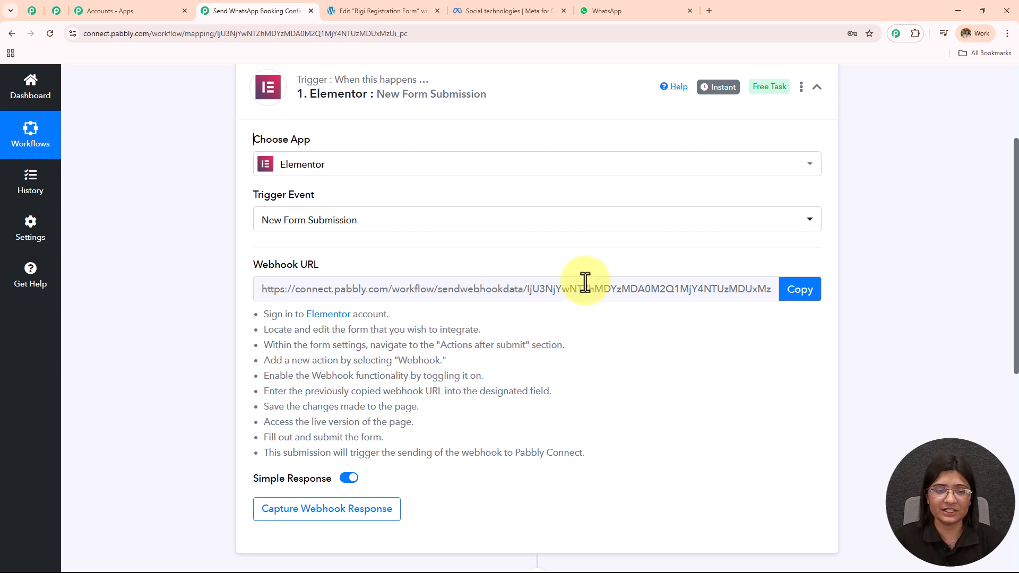
scroll(584, 281, down, 2)
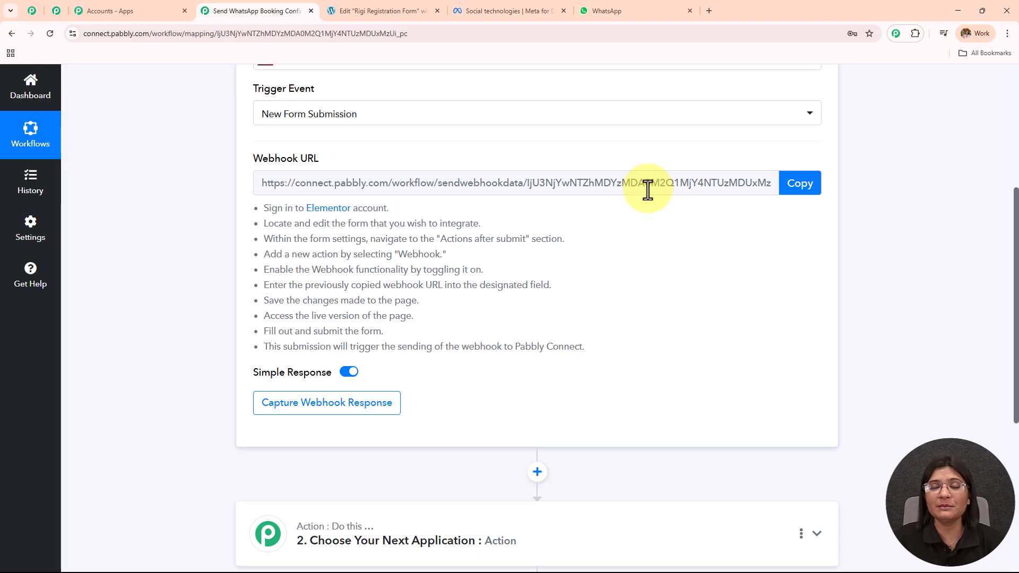
drag(245, 216, 479, 346)
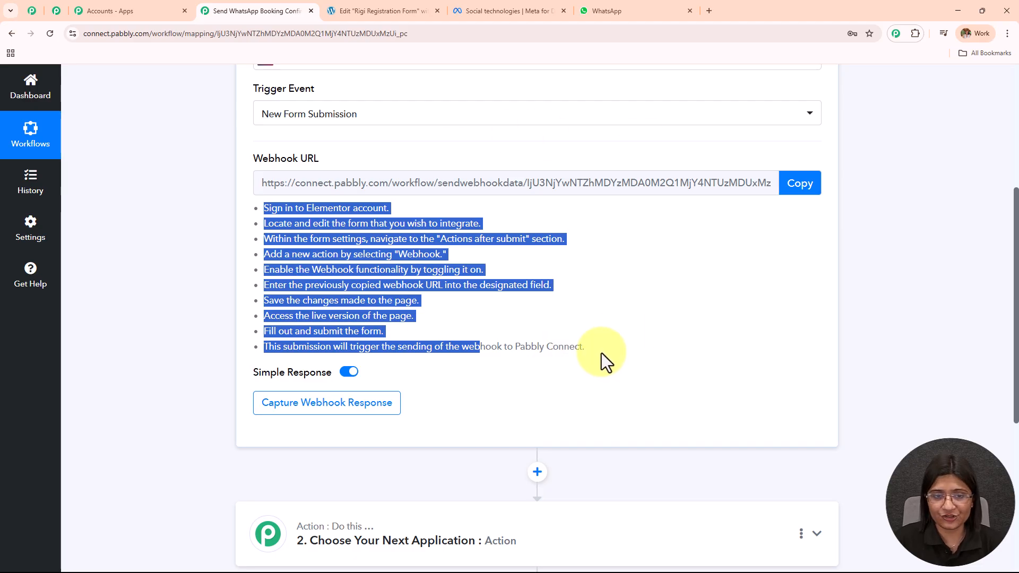
In the Elementor editor, inspect the form's First Name, Last Name, Email, Mobile Number and Date fields.
click(372, 7)
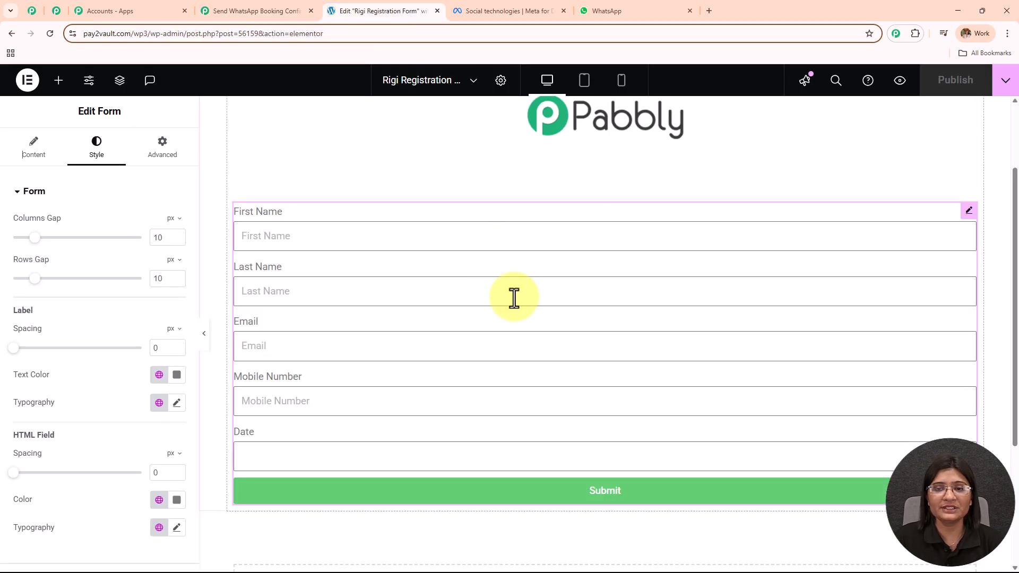
scroll(515, 297, up, 2)
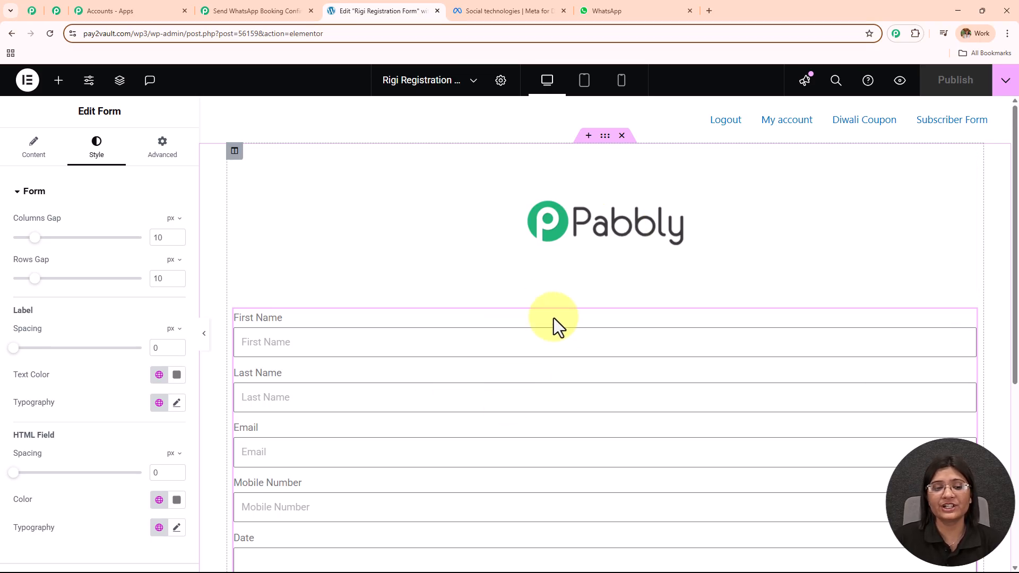
scroll(558, 334, down, 1)
scroll(558, 333, down, 1)
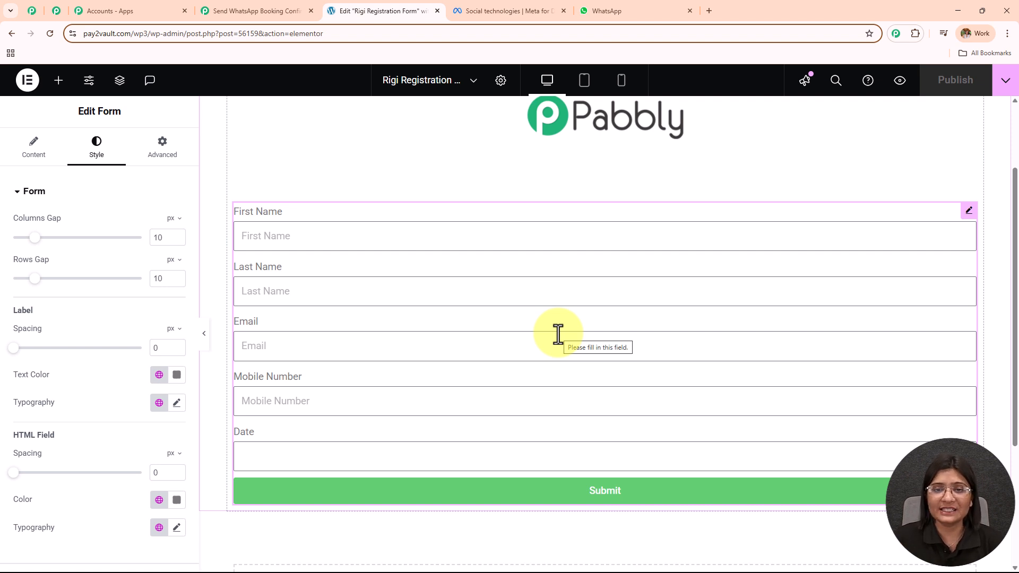
click(305, 241)
click(262, 305)
click(266, 351)
click(263, 399)
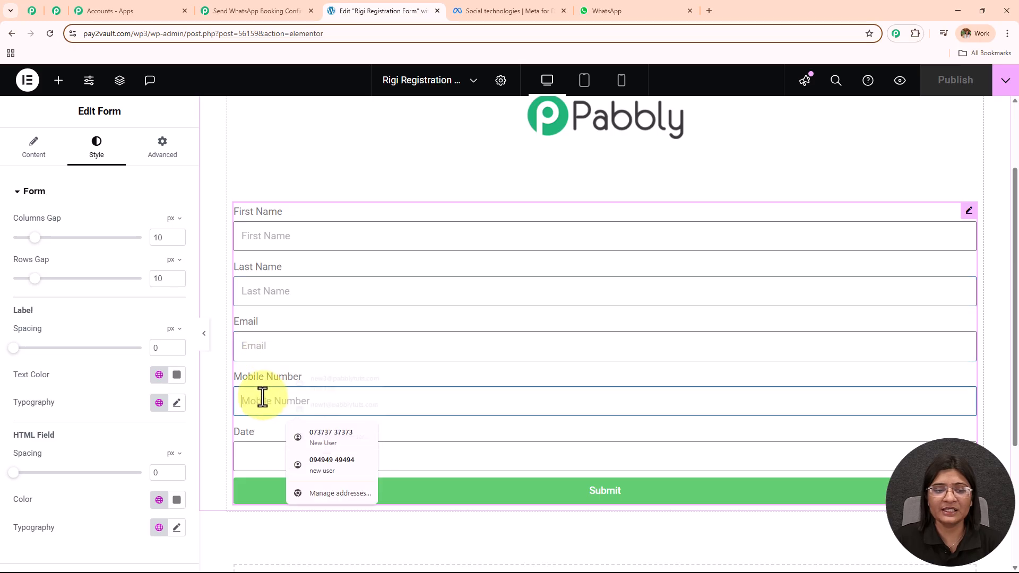
click(264, 461)
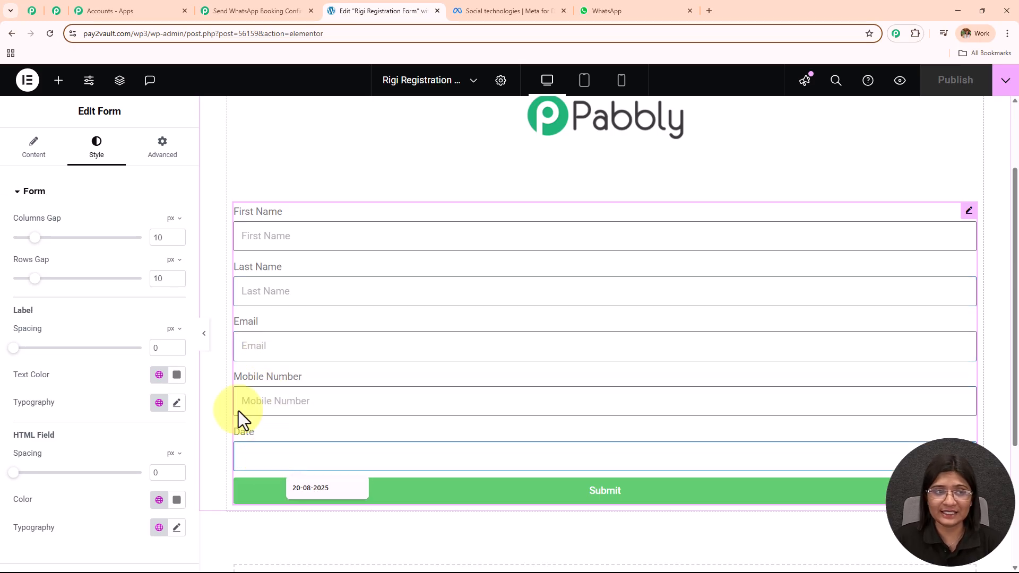
Open the form's Webhook settings and clear the old webhook URL.
click(33, 148)
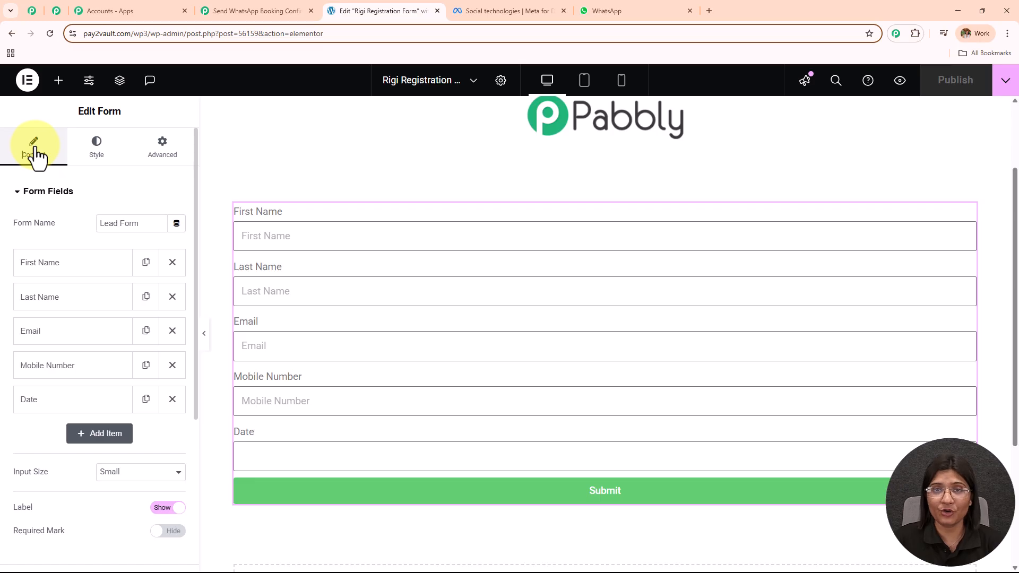
scroll(70, 277, down, 4)
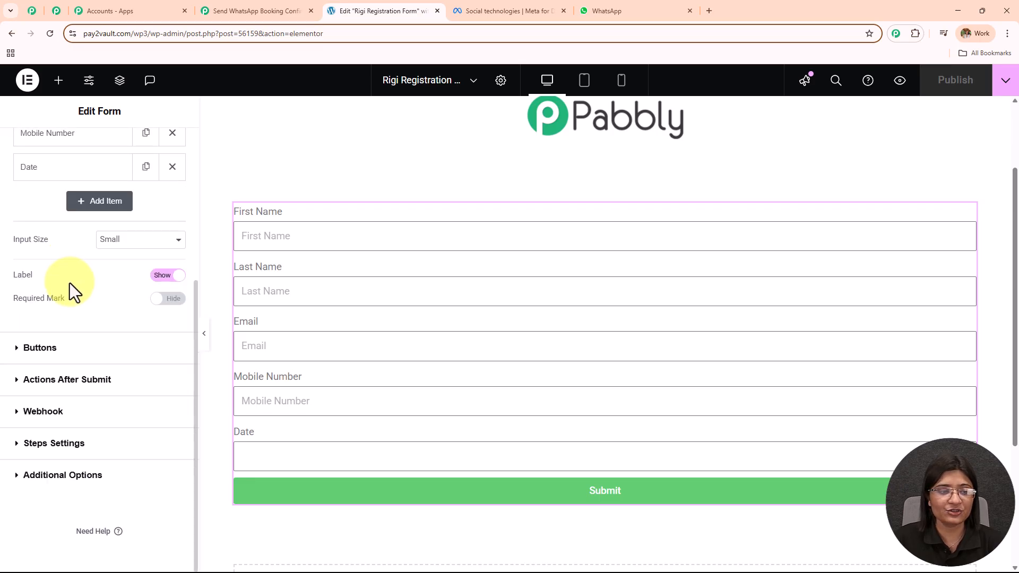
click(77, 421)
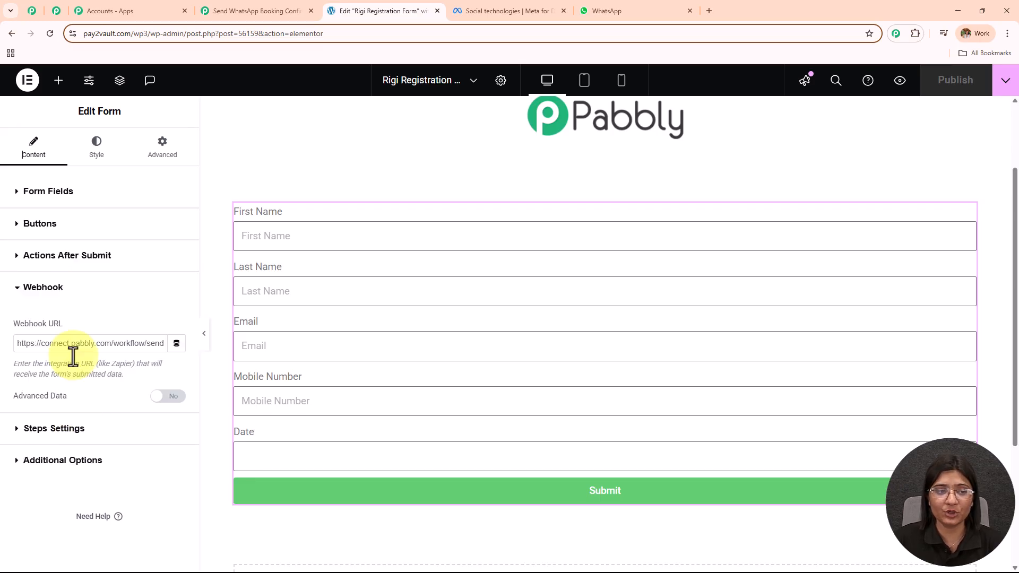
drag(15, 327, 177, 321)
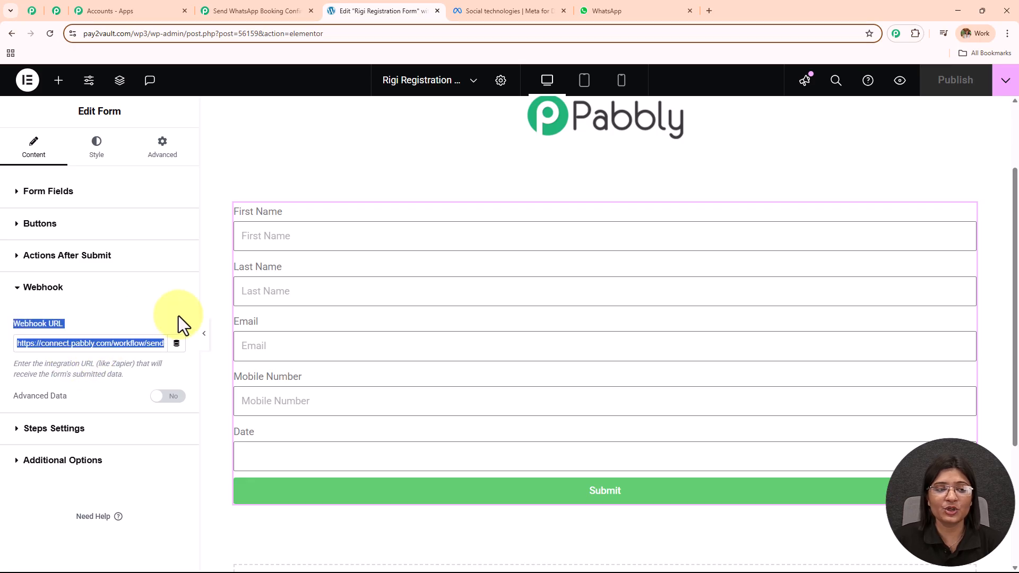
triple_click(112, 343)
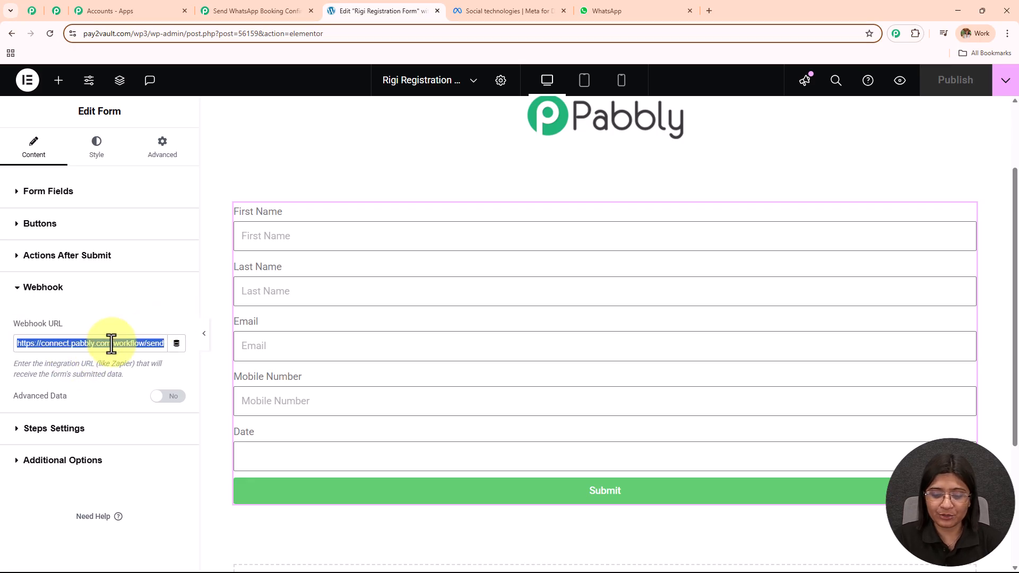
key(BackSpace)
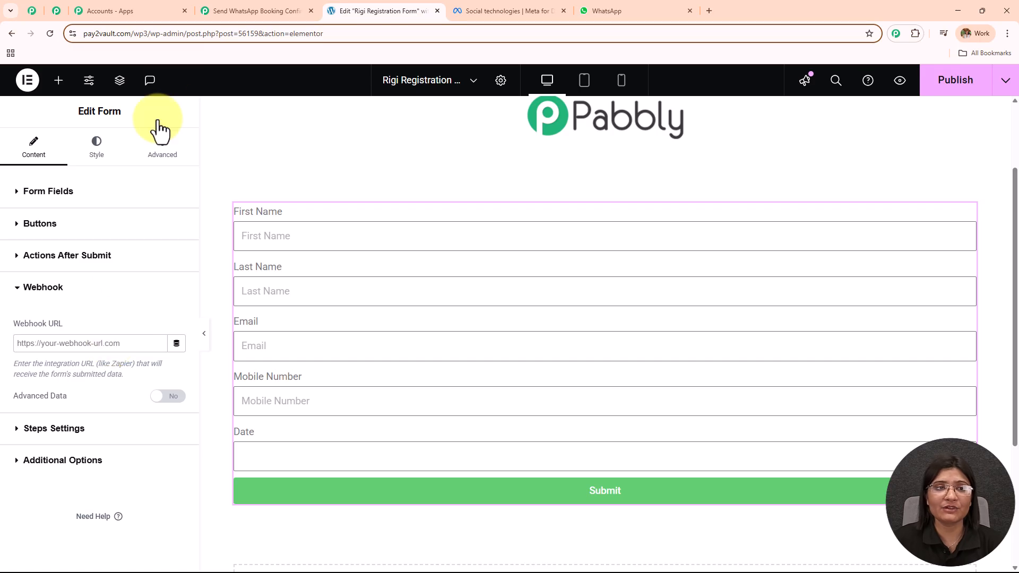
Paste the Pabbly Connect webhook URL into the form's Webhook field and publish the page.
click(243, 3)
click(799, 183)
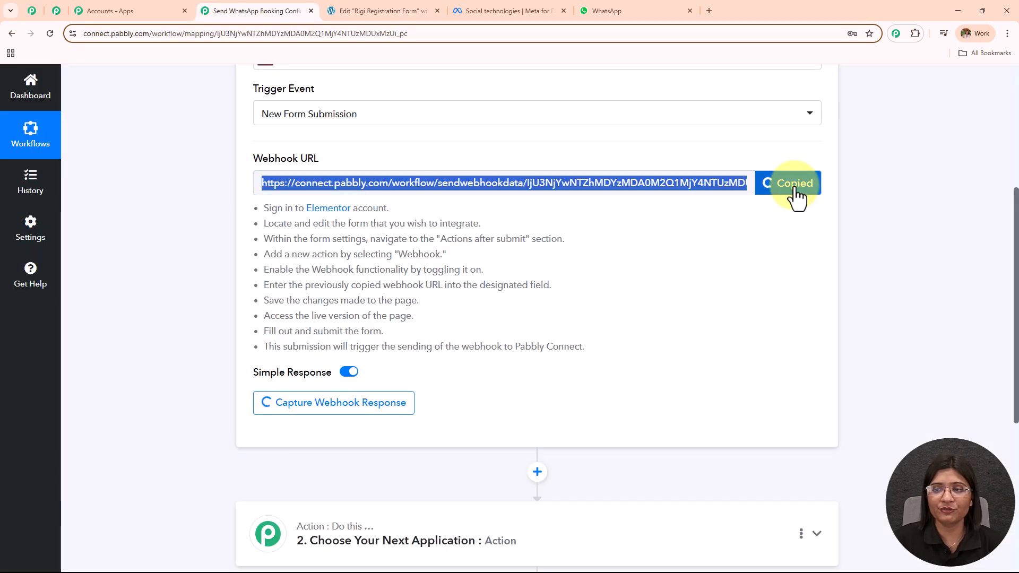
click(435, 3)
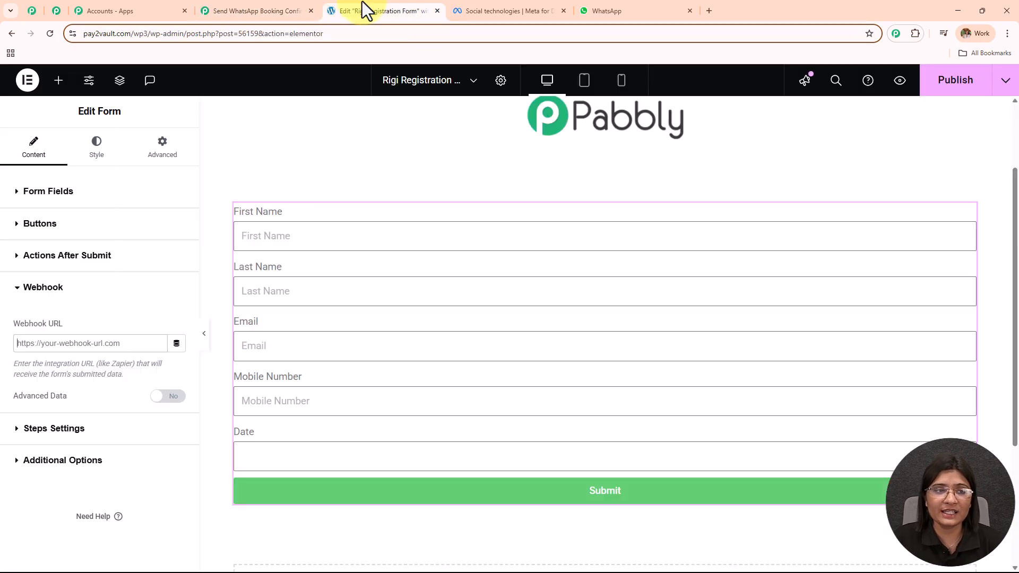
key(ctrl+v)
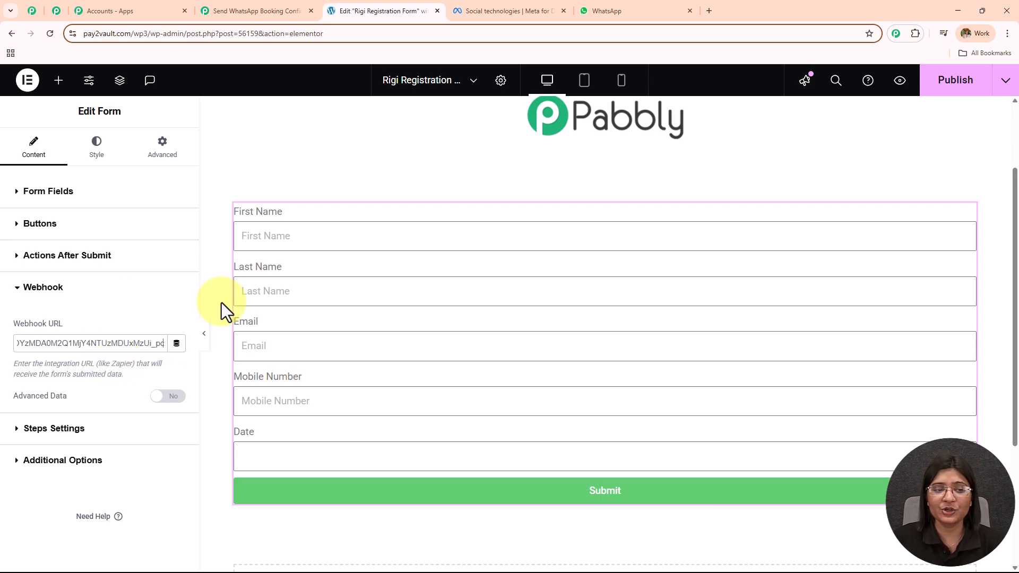
click(956, 80)
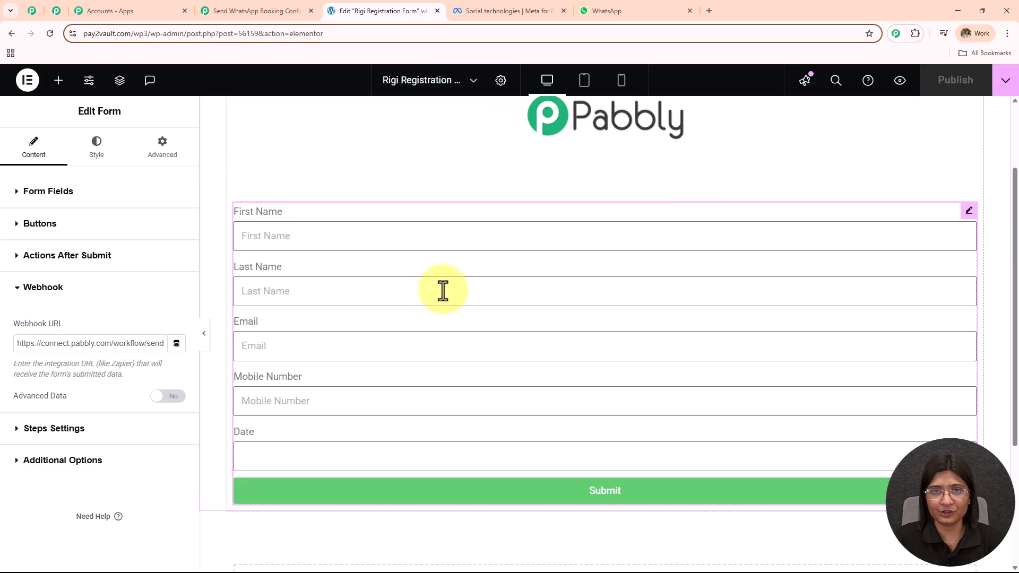
click(266, 12)
Check the trigger's Waiting For Webhook Response note, then go back to the Elementor form editor.
scroll(414, 245, down, 4)
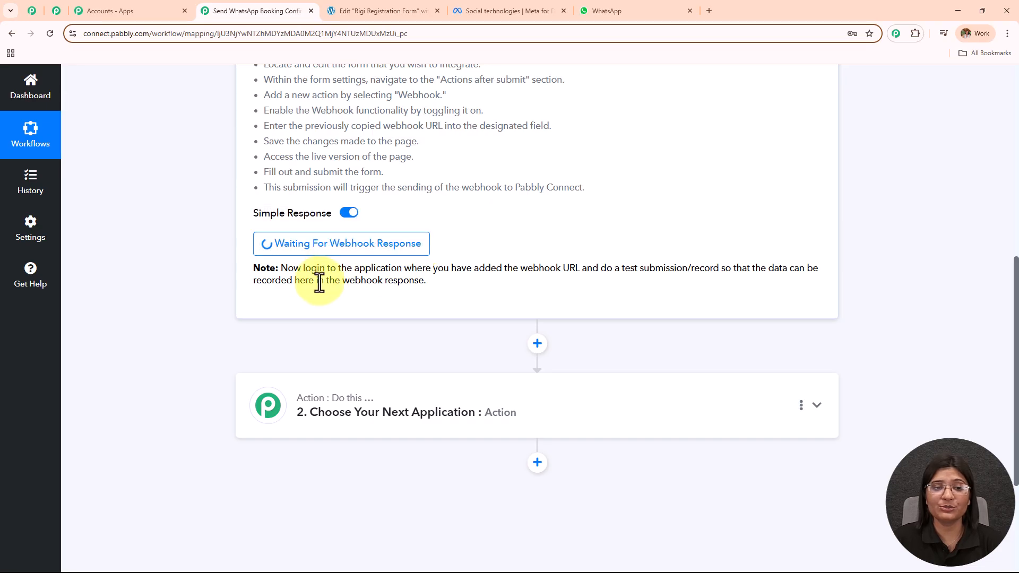
drag(282, 268, 473, 281)
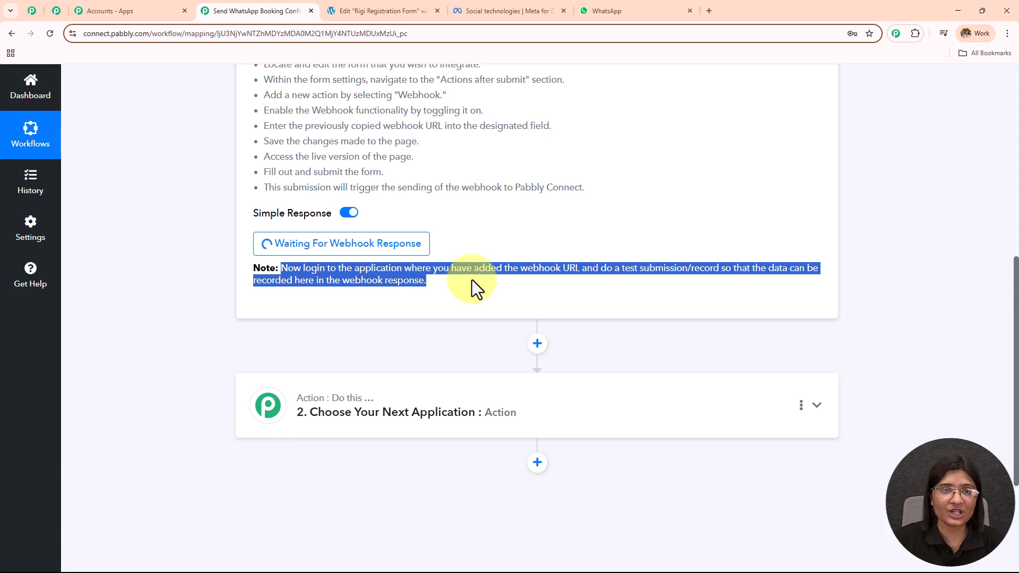
click(379, 11)
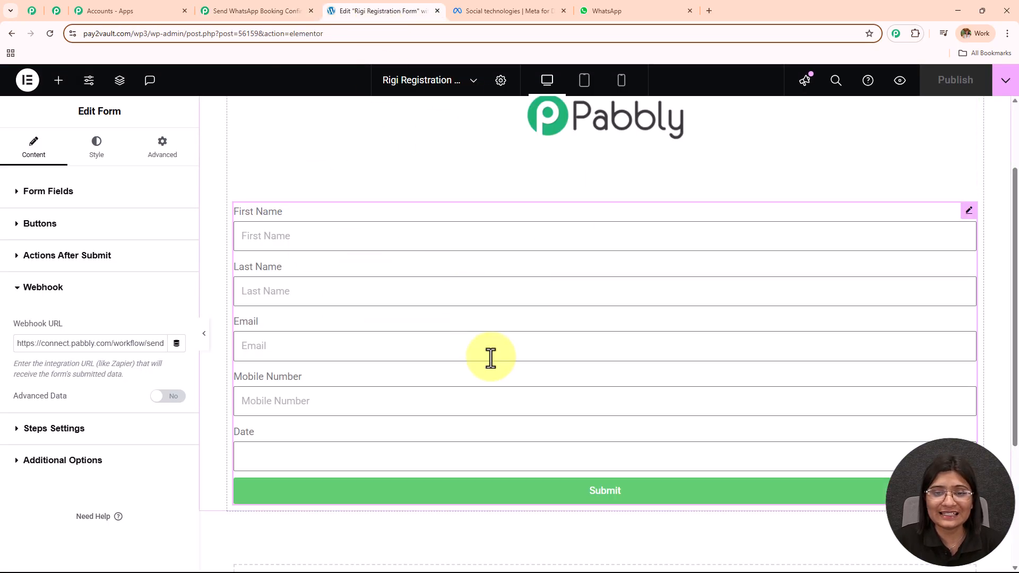
scroll(478, 289, up, 2)
scroll(490, 300, down, 2)
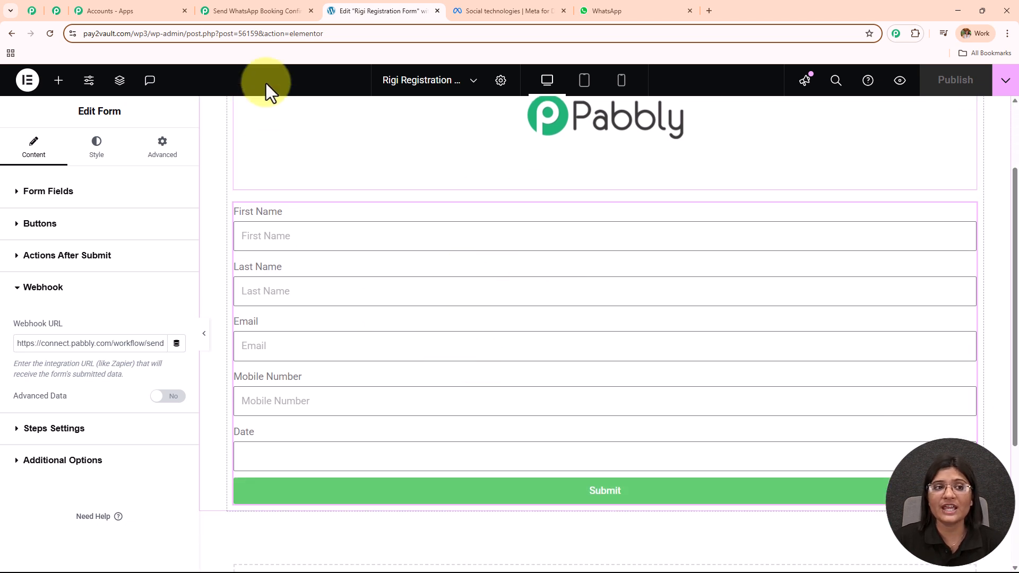
click(262, 12)
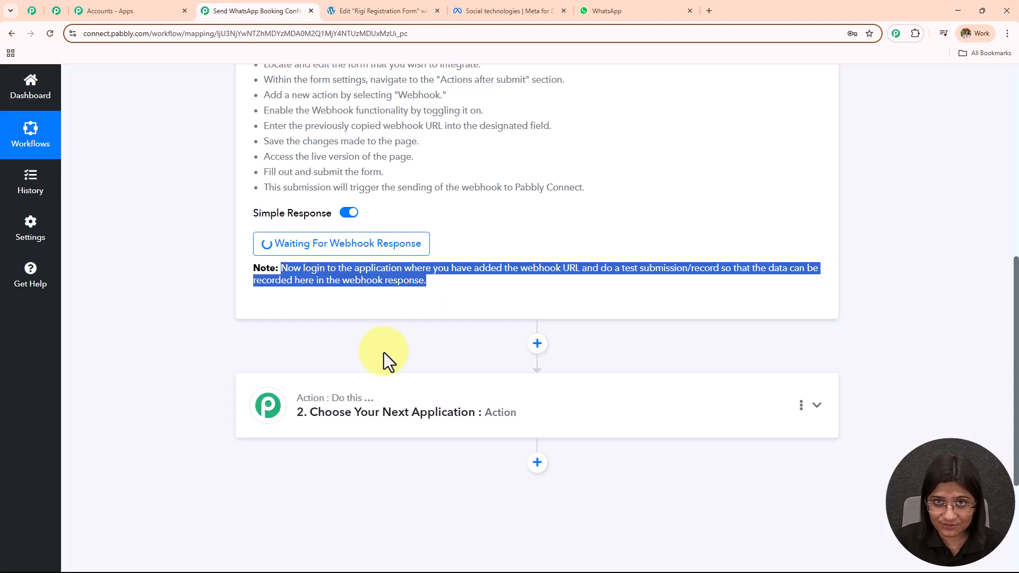
scroll(421, 330, up, 6)
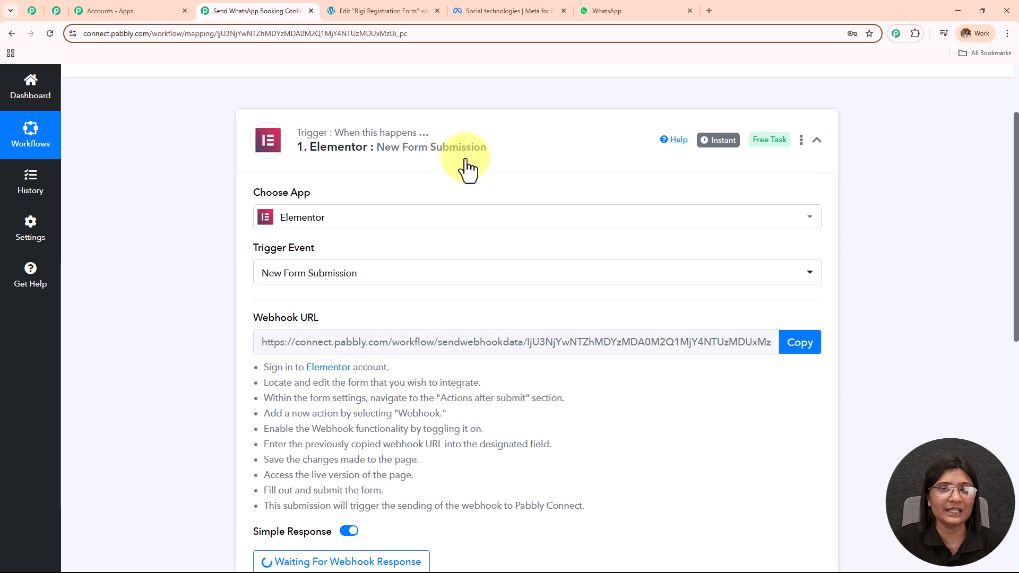
scroll(470, 180, down, 4)
key(ctrl+Tab)
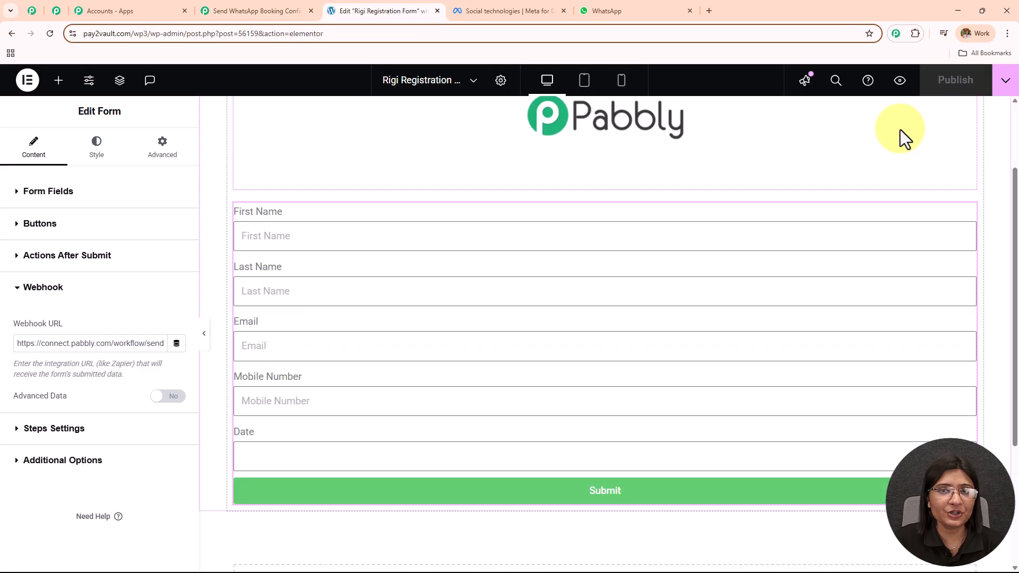
On the live form page, enter a sample first and last name, email, mobile number and date 20-08-2025.
click(899, 82)
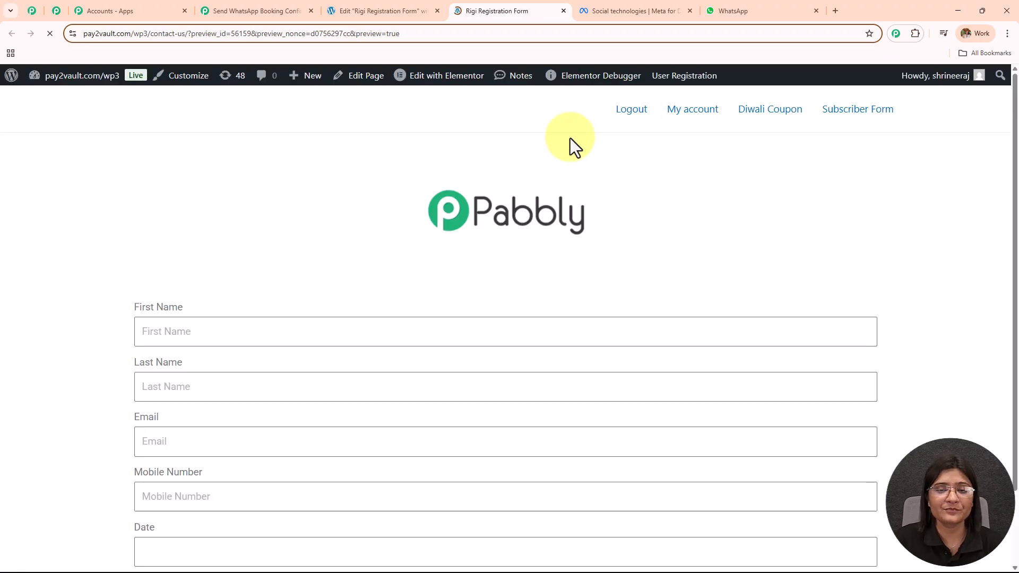
scroll(271, 226, down, 2)
click(267, 237)
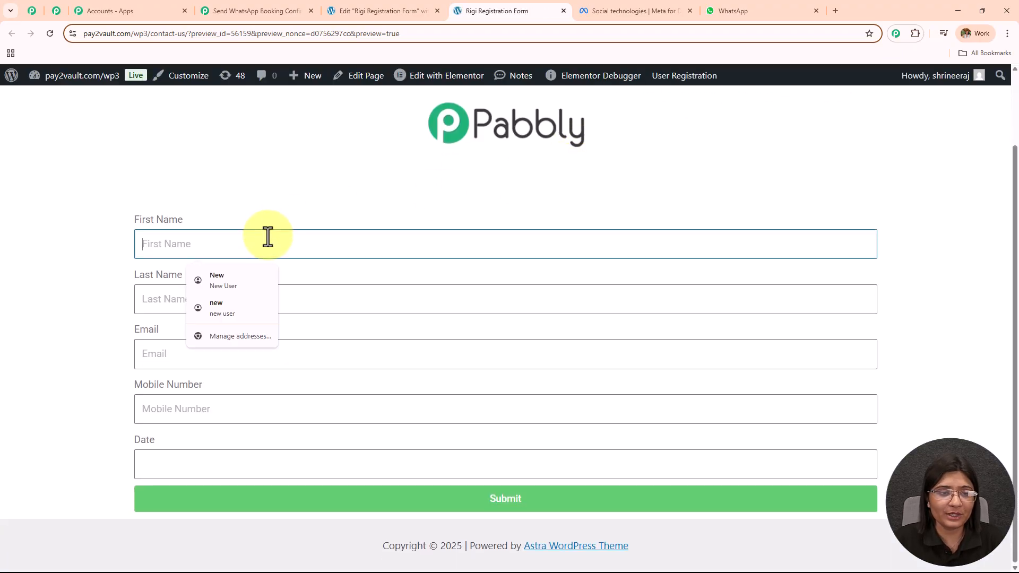
text(Latest)
click(292, 300)
text(User)
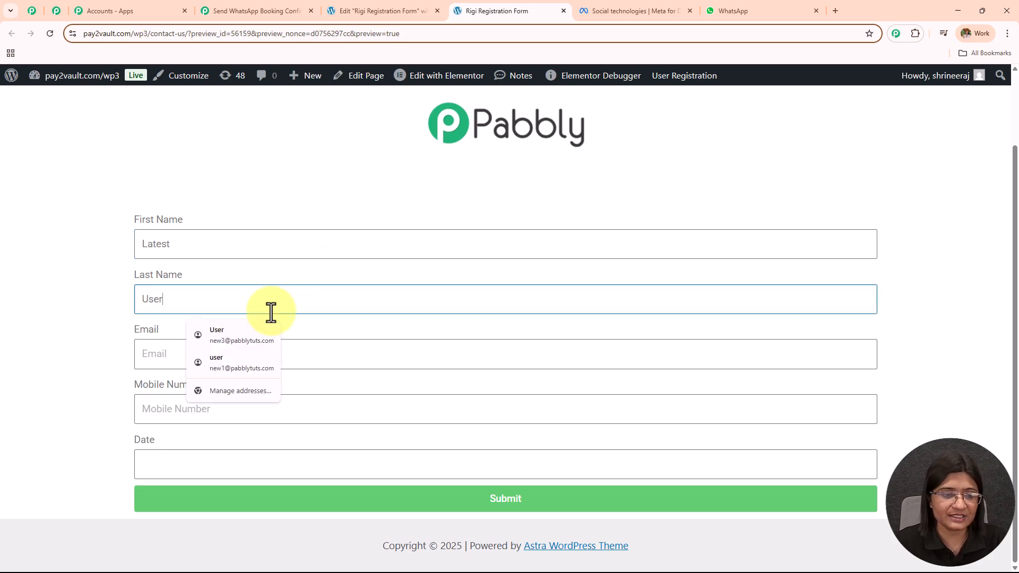
click(323, 357)
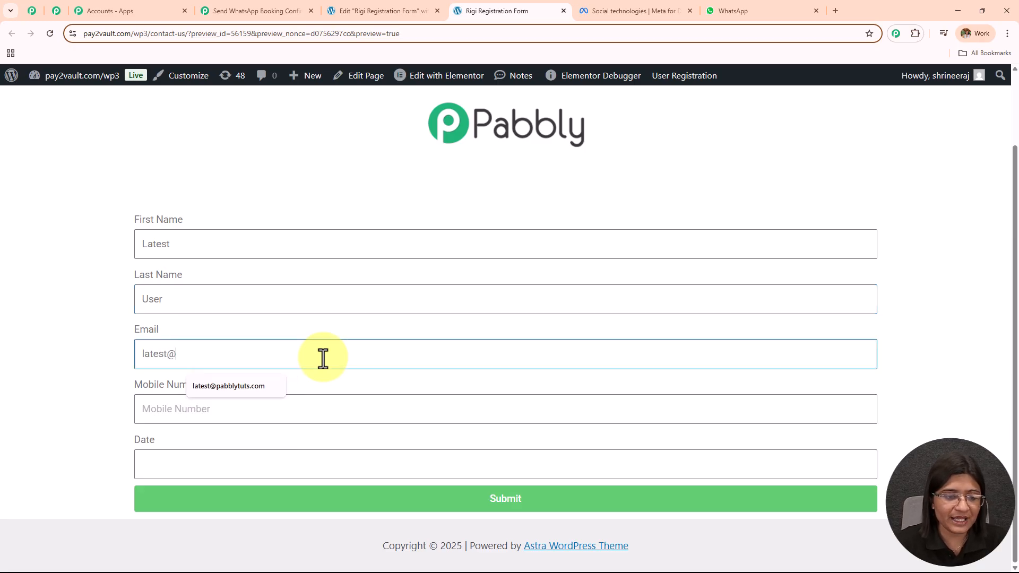
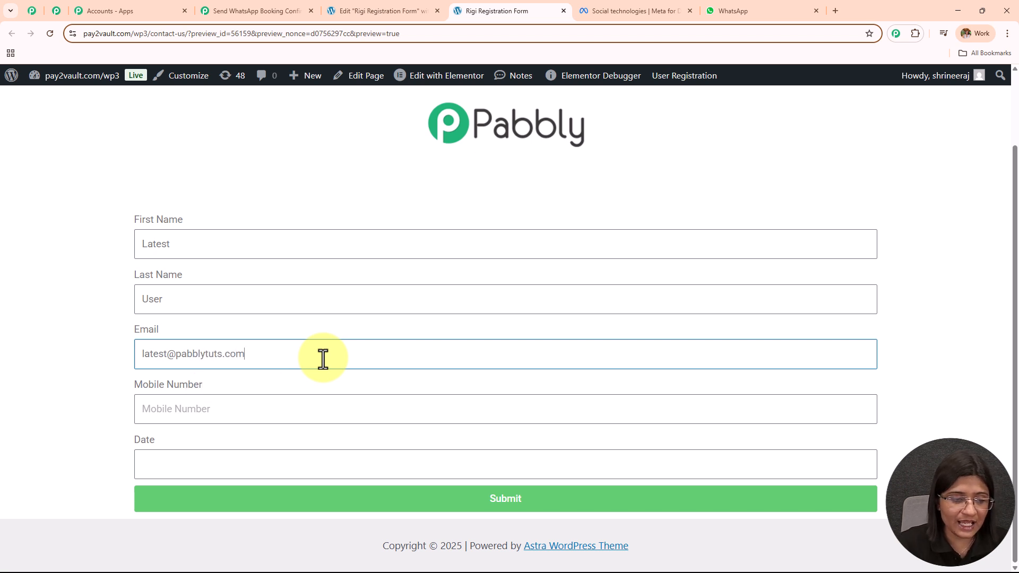
click(316, 409)
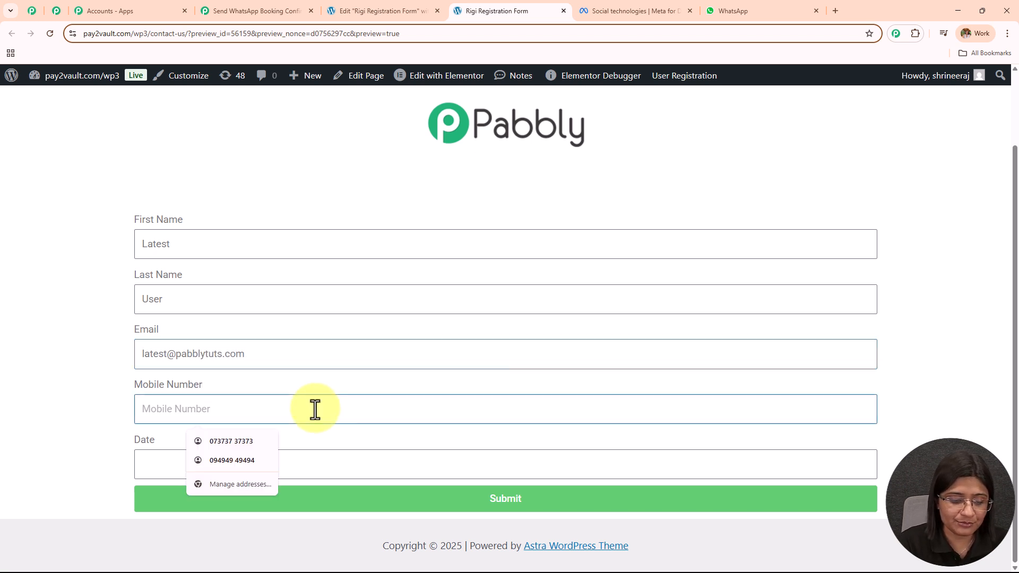
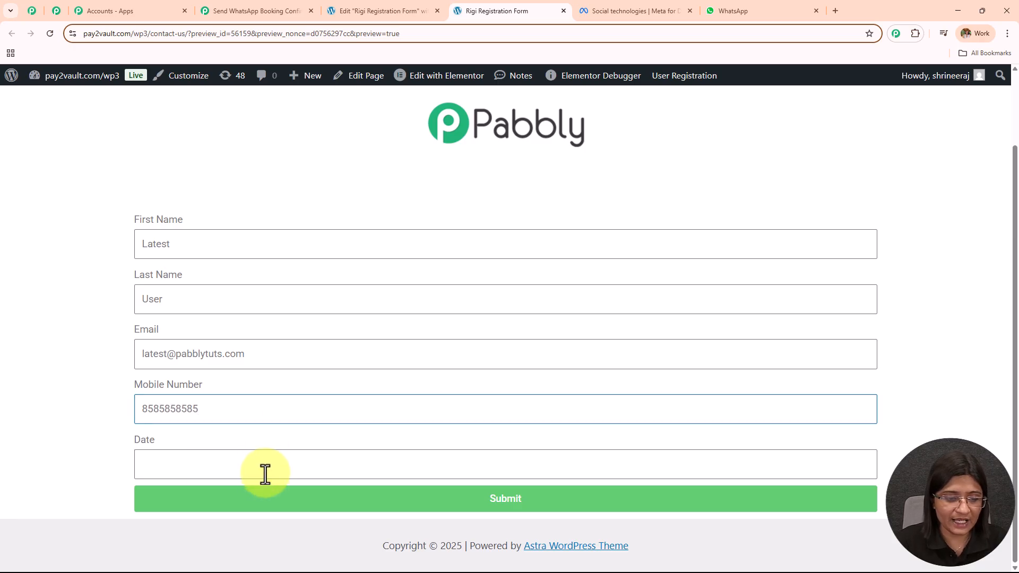
click(266, 466)
text(20)
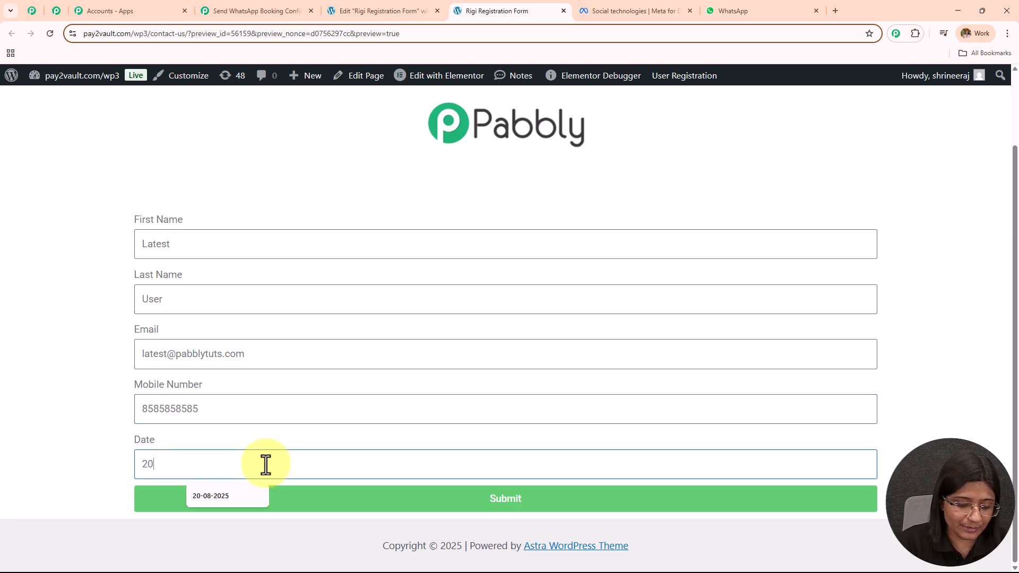
text(-08-20)
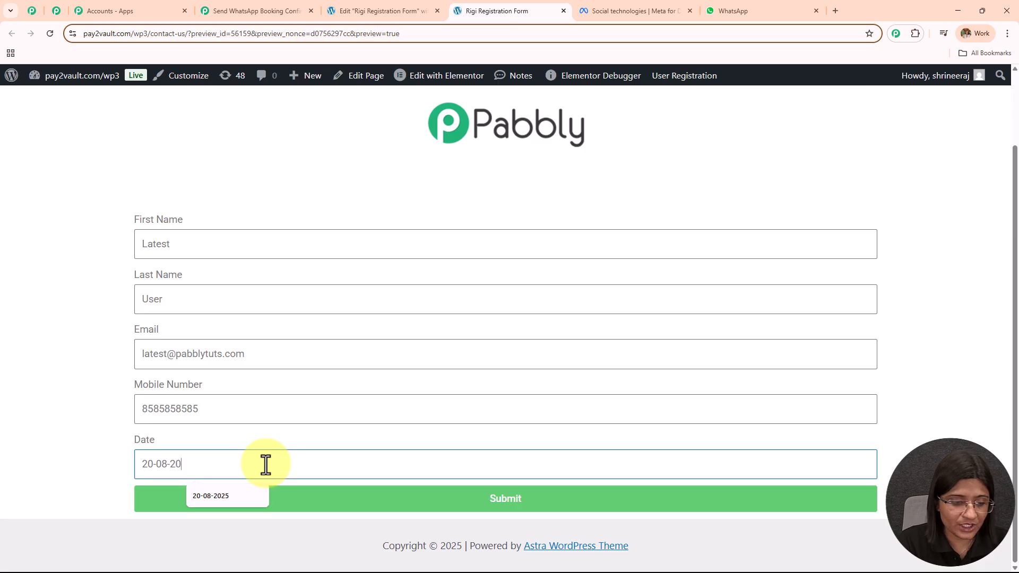
text(25)
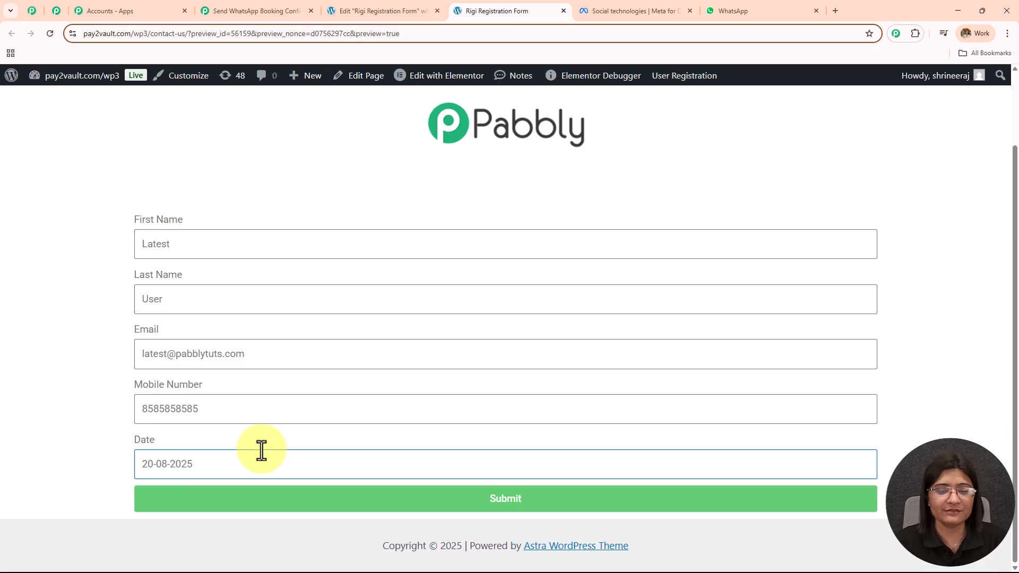
Submit the registration form, confirm the success message, and return to Pabbly Connect.
click(297, 509)
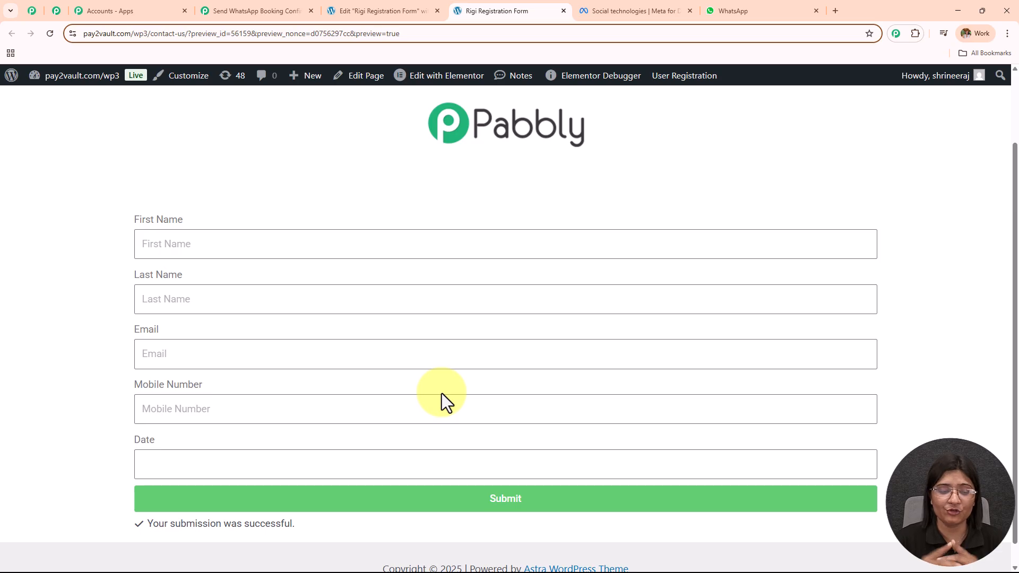
drag(149, 524, 333, 527)
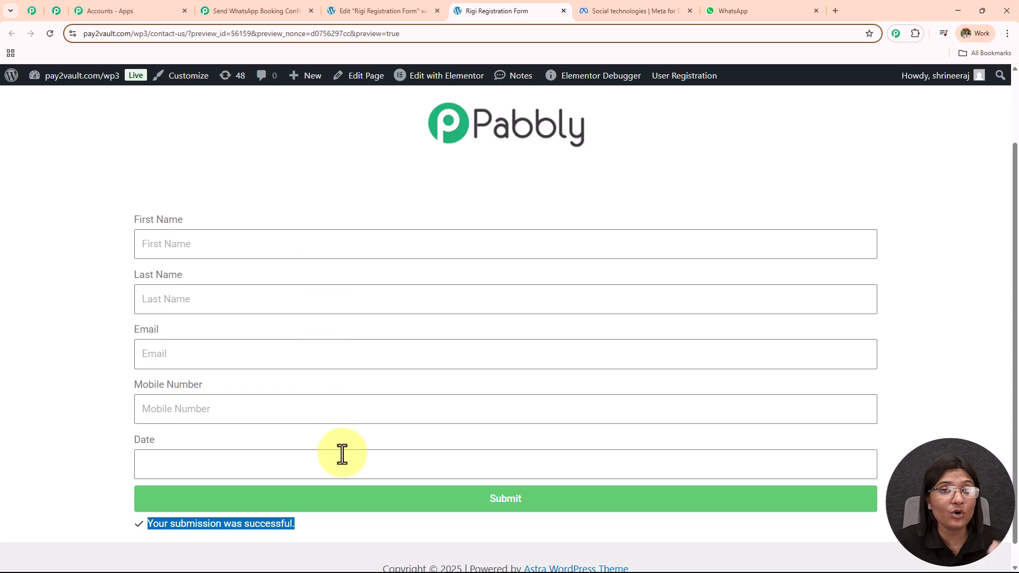
click(228, 10)
scroll(504, 303, down, 2)
Select Response A and review its captured first name, last name, mobile, email and date values.
click(483, 132)
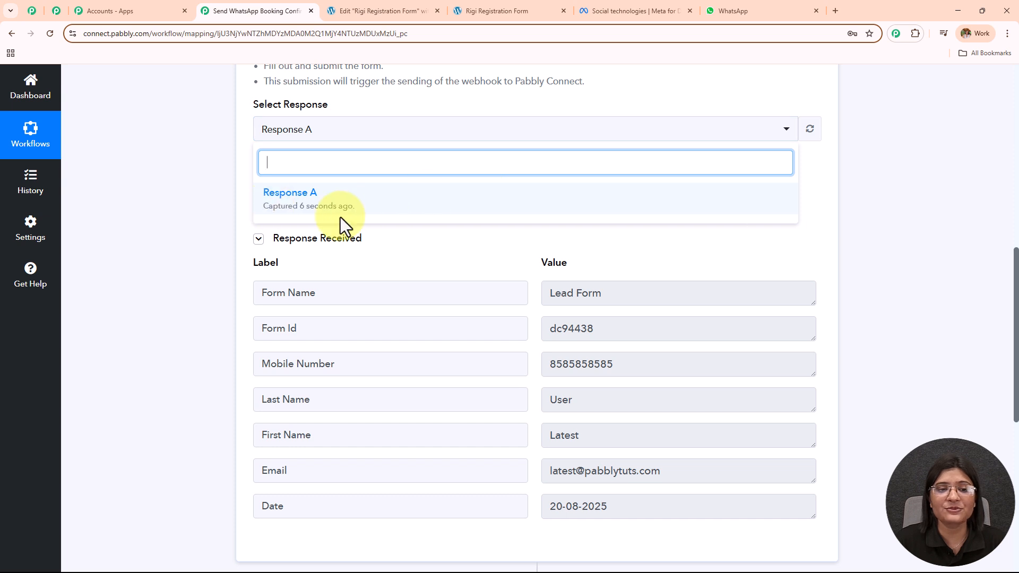
click(388, 215)
scroll(645, 233, down, 2)
drag(614, 330, 521, 334)
drag(632, 294, 467, 289)
drag(659, 259, 423, 266)
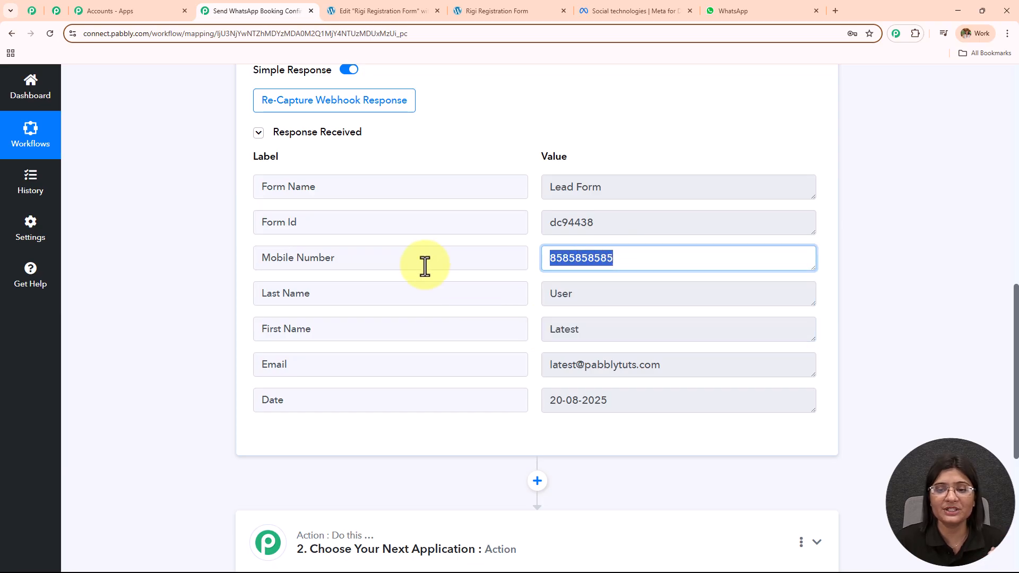
drag(699, 365, 419, 372)
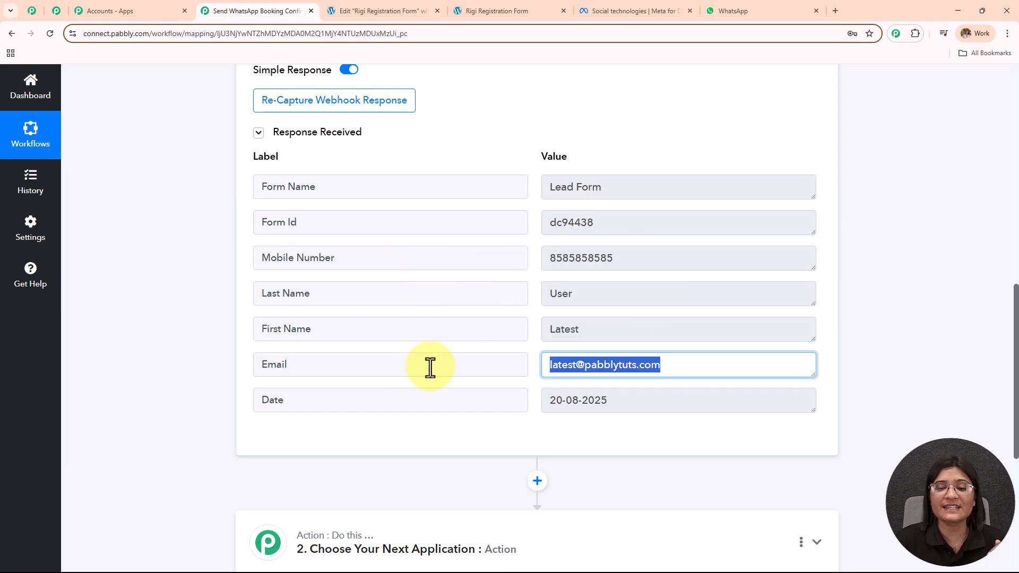
scroll(633, 311, down, 3)
drag(630, 241, 457, 251)
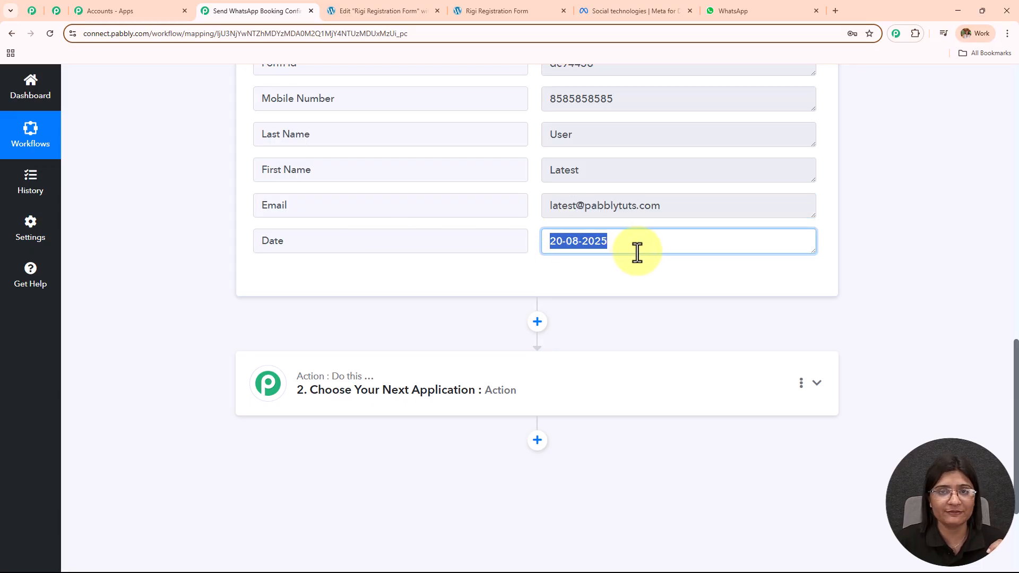
Collapse the saved Elementor trigger step, glance at the Elementor editor, and return to the workflow.
scroll(635, 247, up, 10)
scroll(638, 250, up, 5)
click(519, 255)
click(396, 11)
click(250, 11)
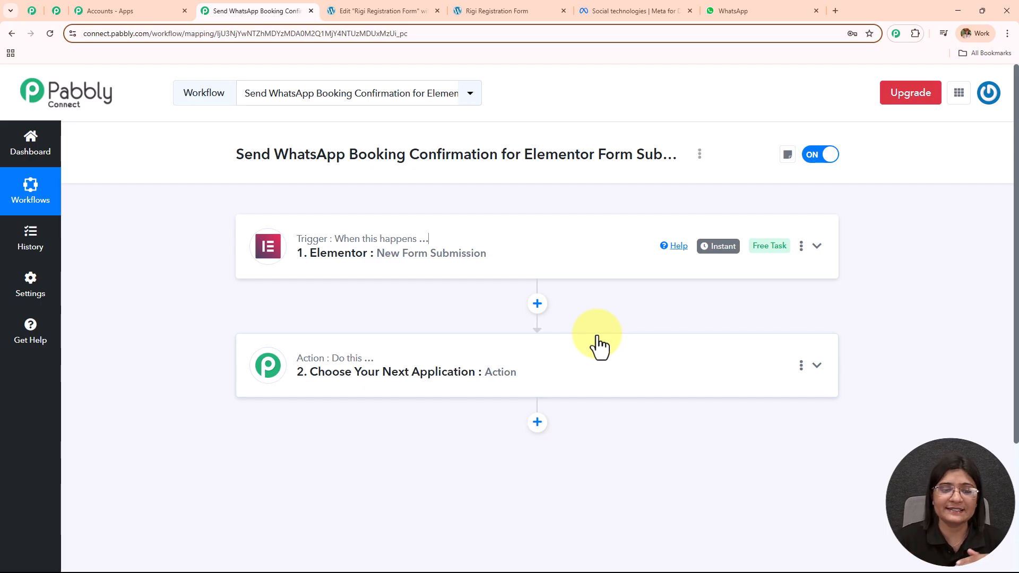
Set the action step to WhatsApp Cloud API with the Send Template Message (New) event.
click(600, 347)
click(324, 294)
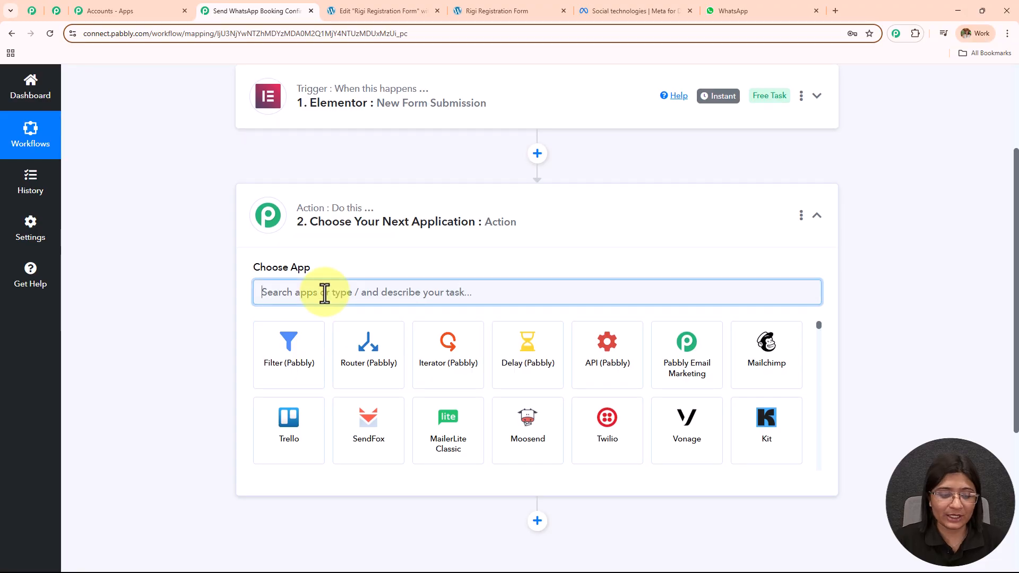
text(What)
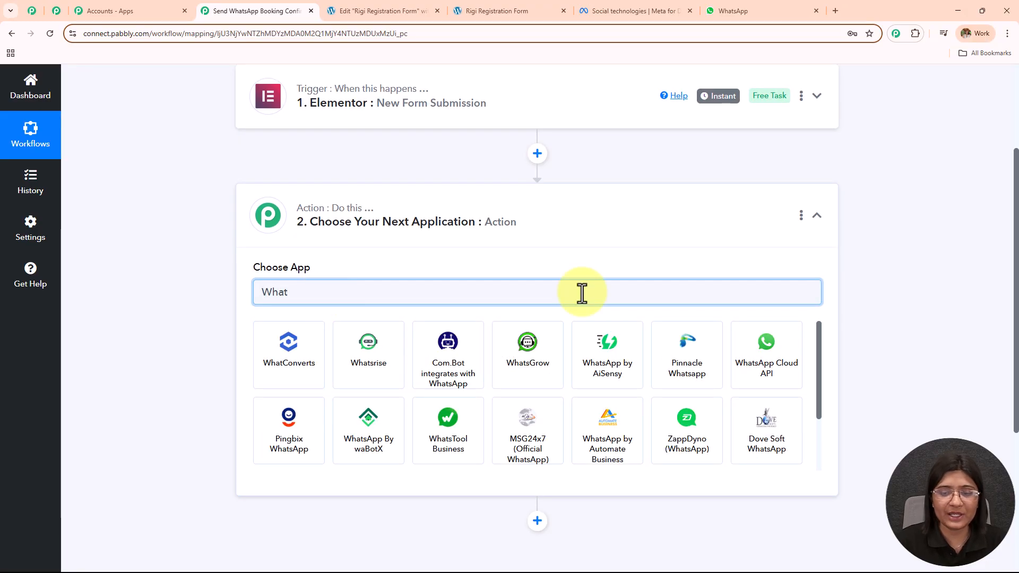
click(767, 370)
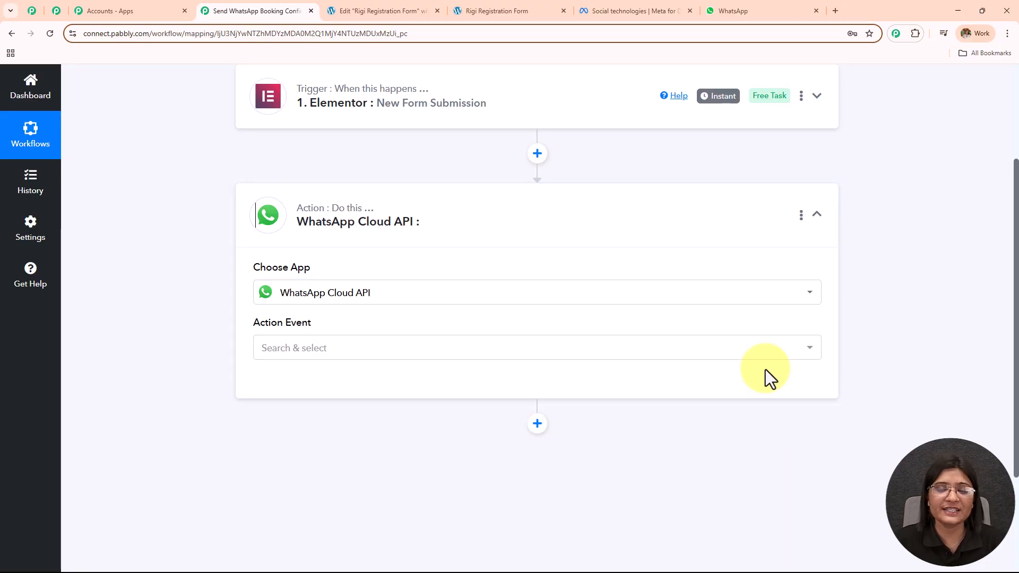
click(391, 356)
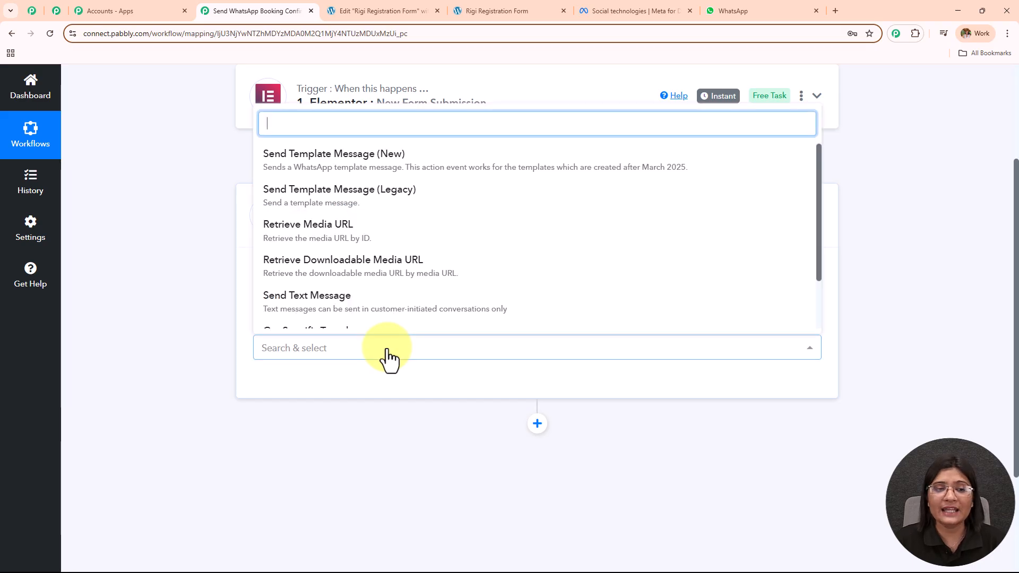
click(406, 169)
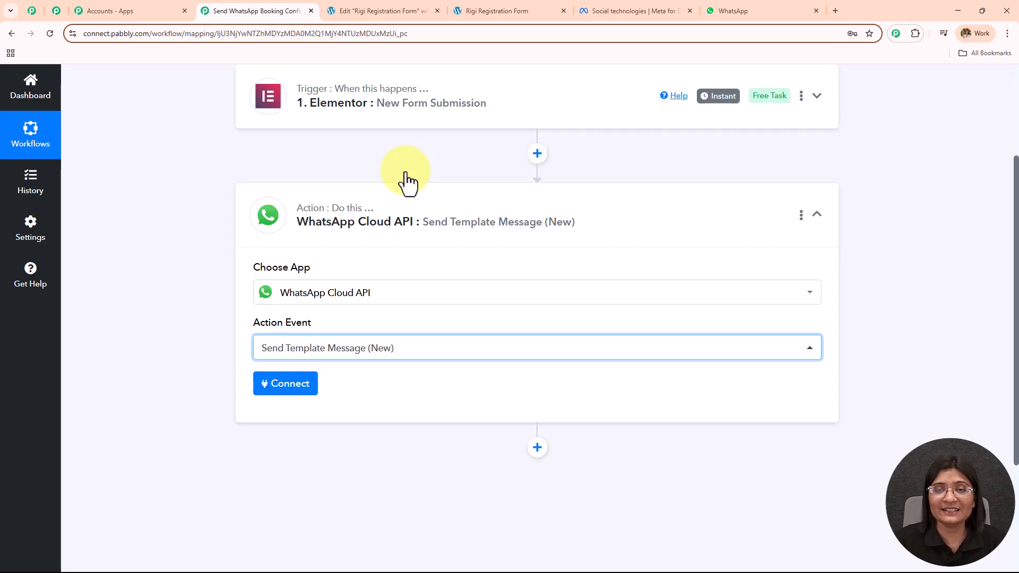
Start a new connection, WhatsApp Cloud API #53, and focus its Token field.
click(311, 386)
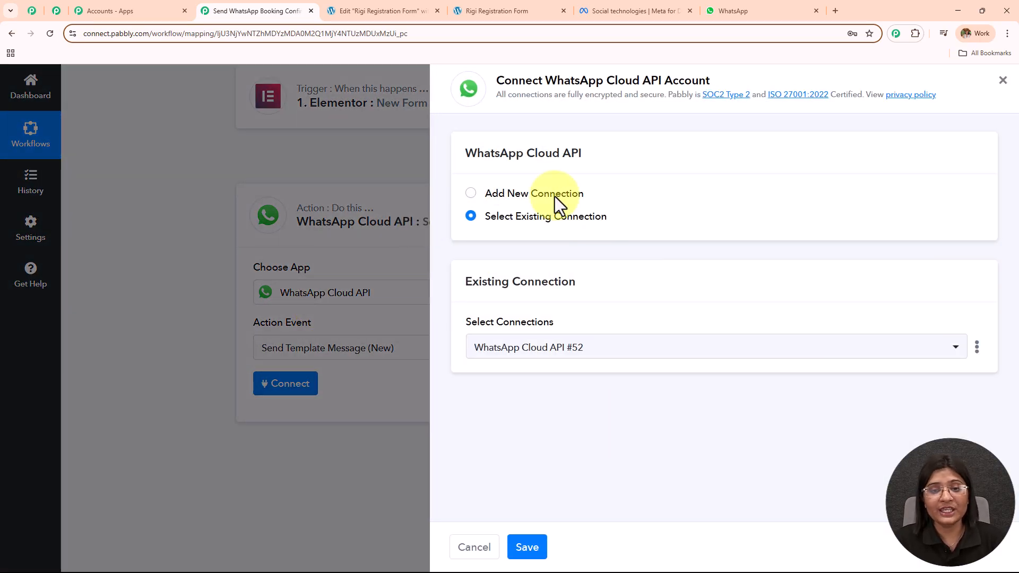
click(471, 195)
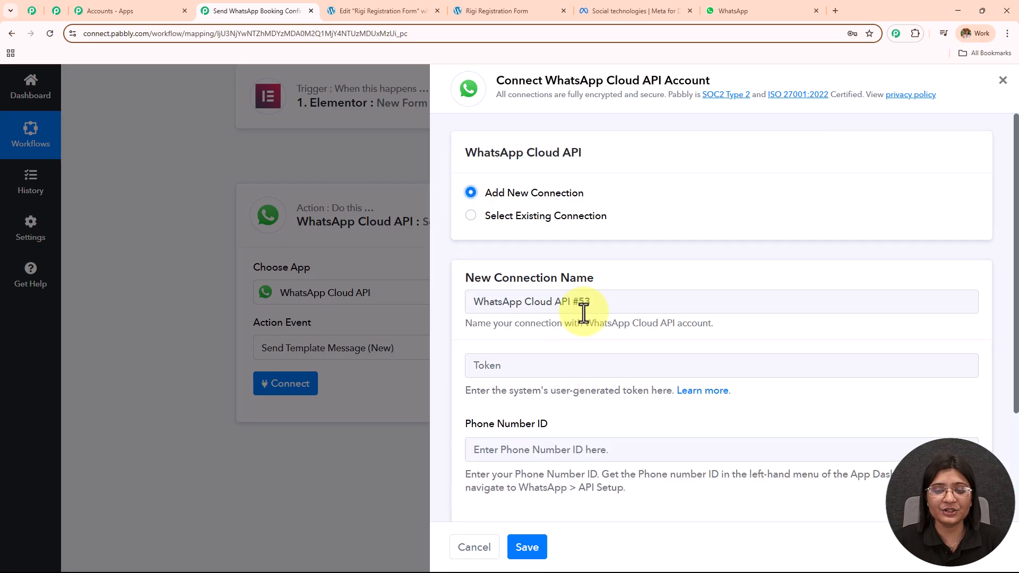
scroll(584, 312, down, 3)
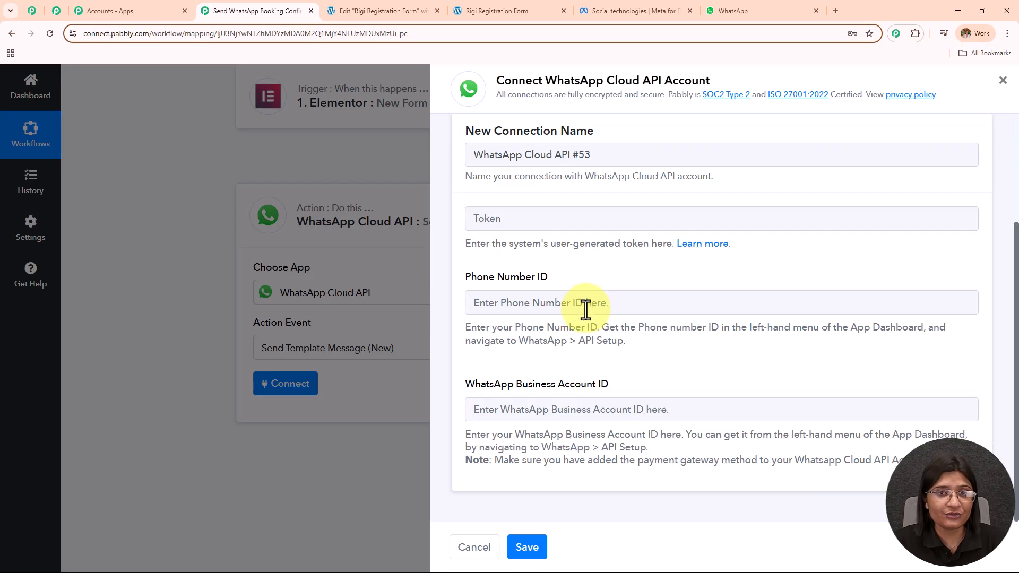
click(477, 220)
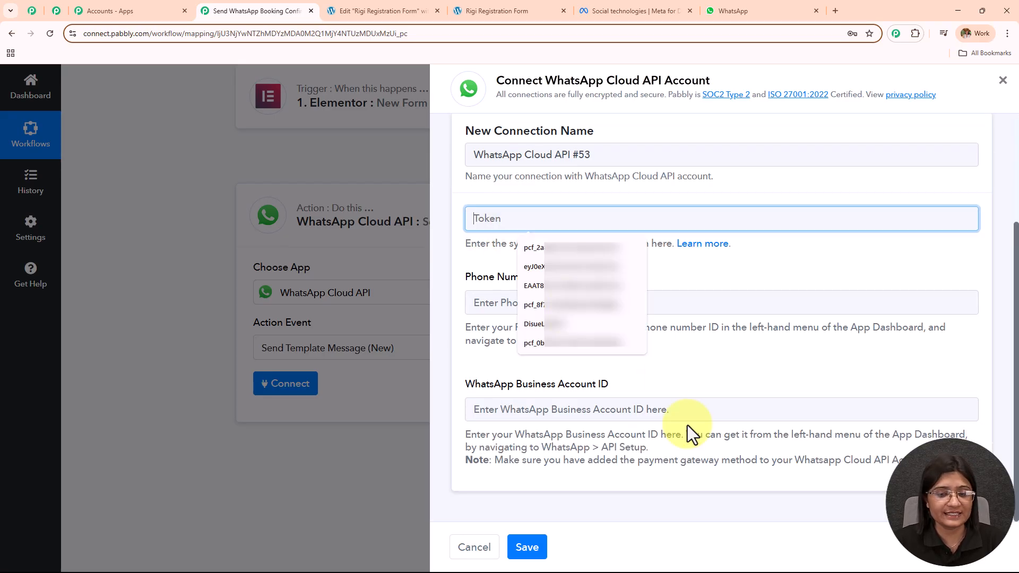
click(696, 355)
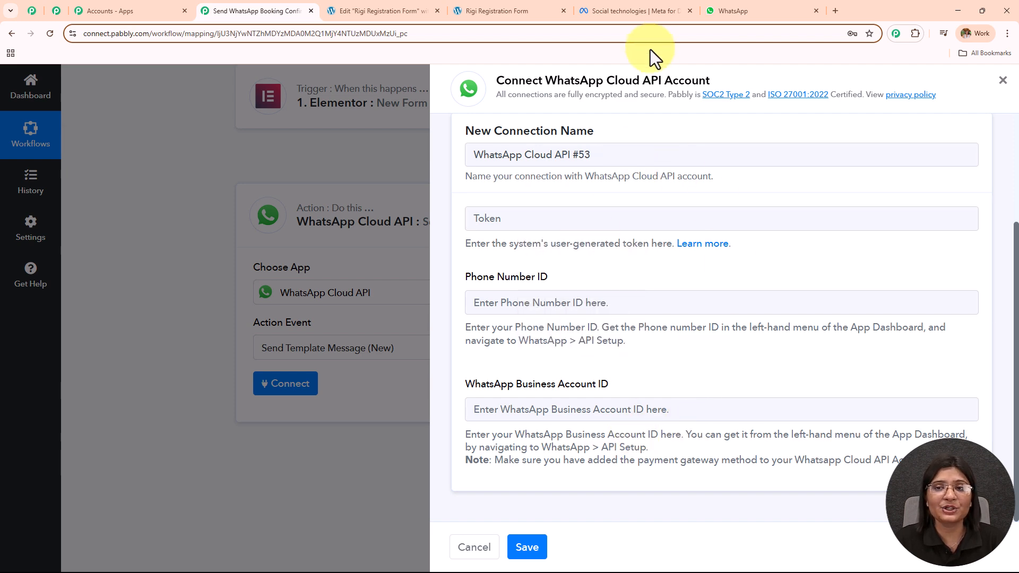
click(645, 11)
Open the gadget.com app's WhatsApp API Setup page in Meta for Developers.
click(170, 36)
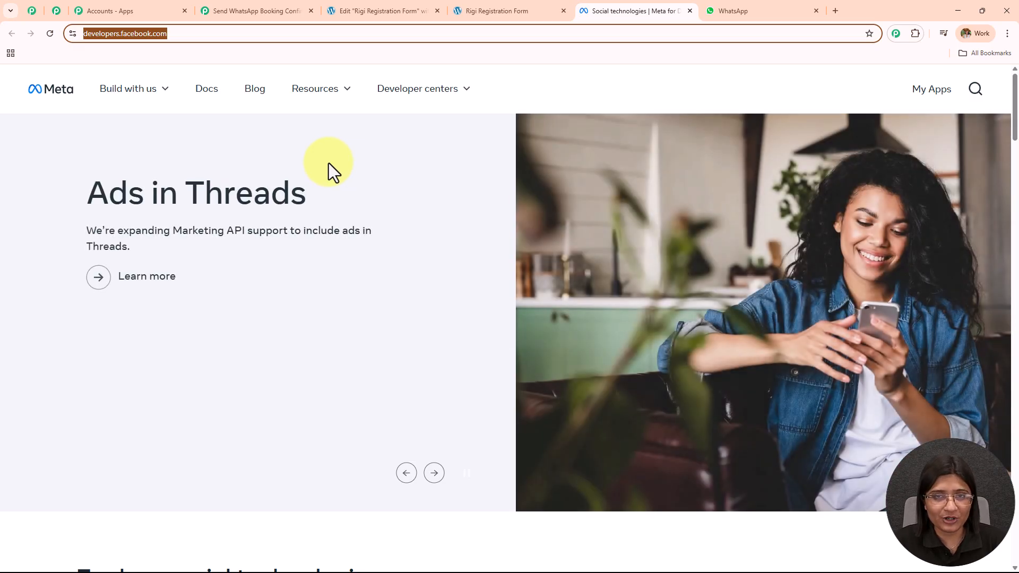
click(931, 89)
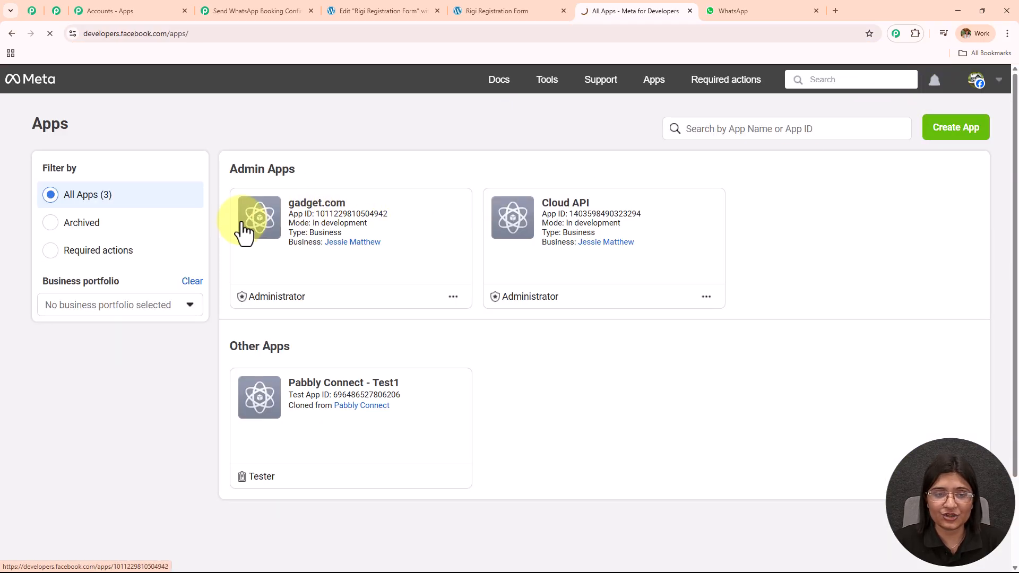
click(244, 223)
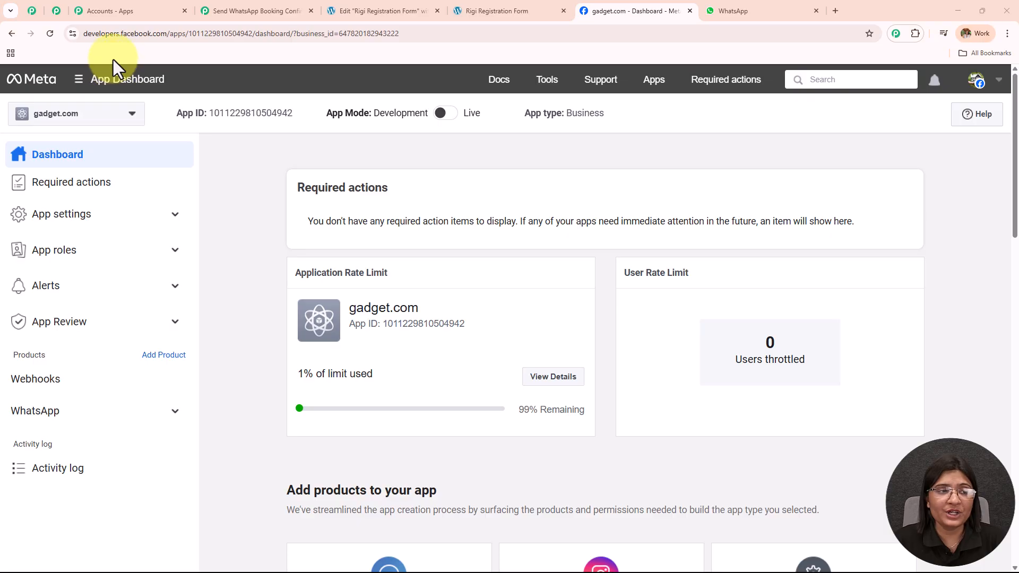
click(114, 416)
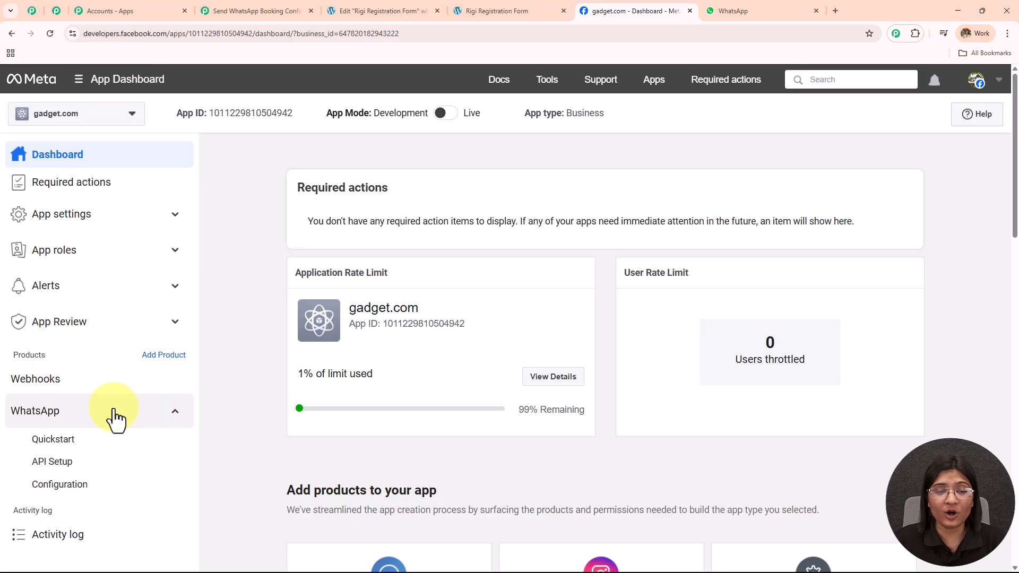
click(96, 469)
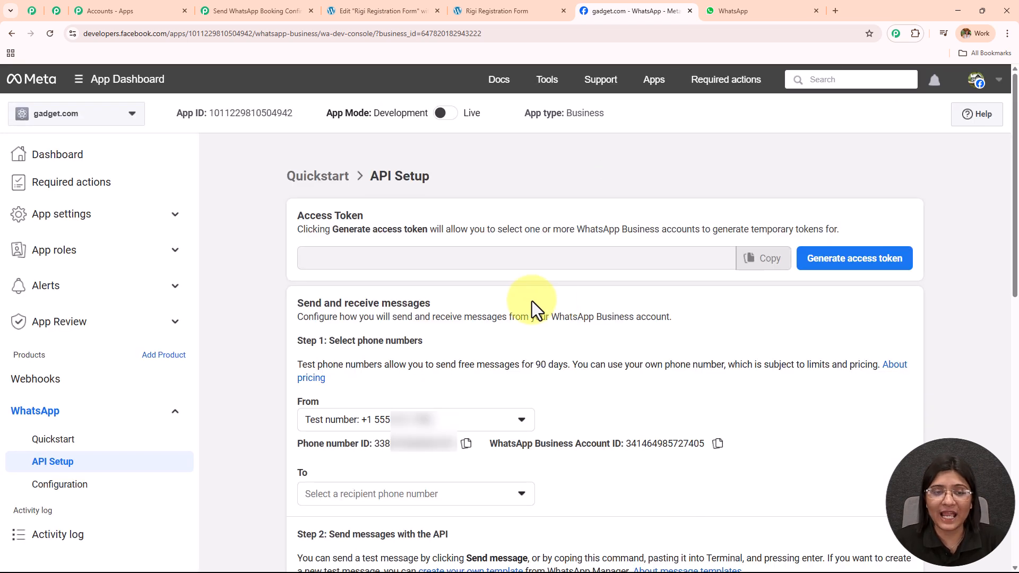
Generate a new temporary access token and paste it into the Pabbly connection's Token field.
drag(370, 175, 453, 180)
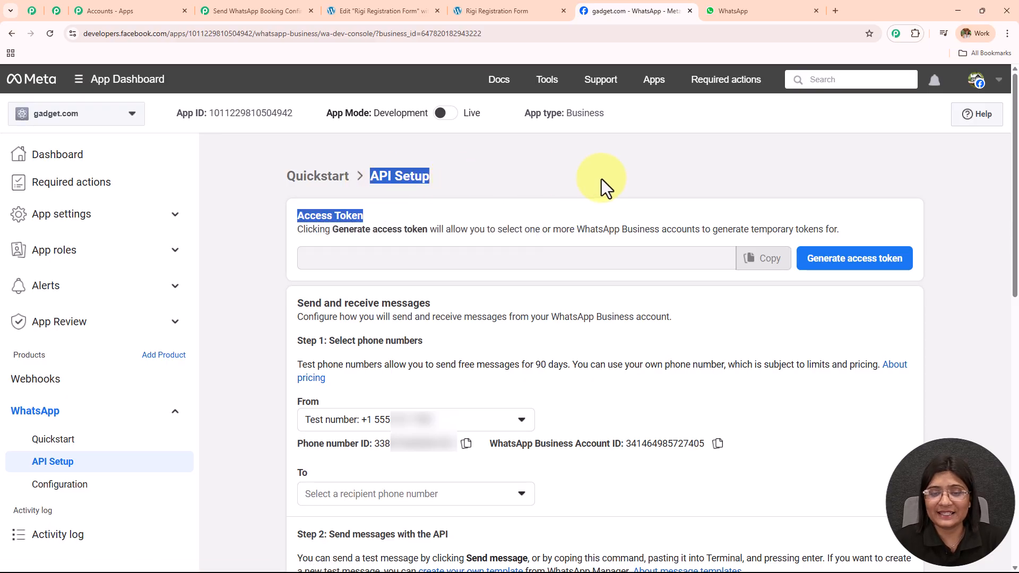
scroll(600, 180, down, 1)
scroll(603, 180, up, 1)
click(887, 273)
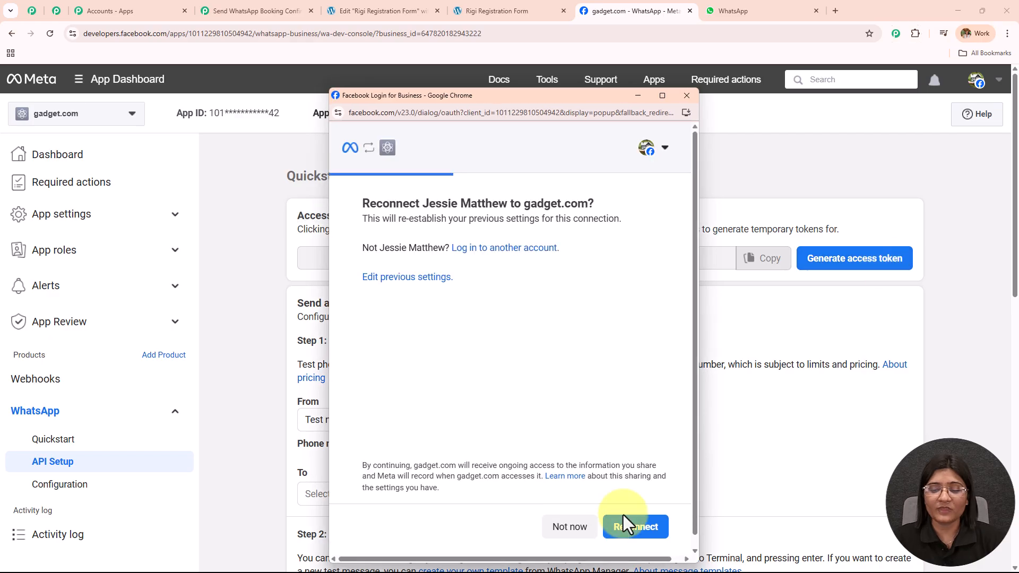
click(628, 528)
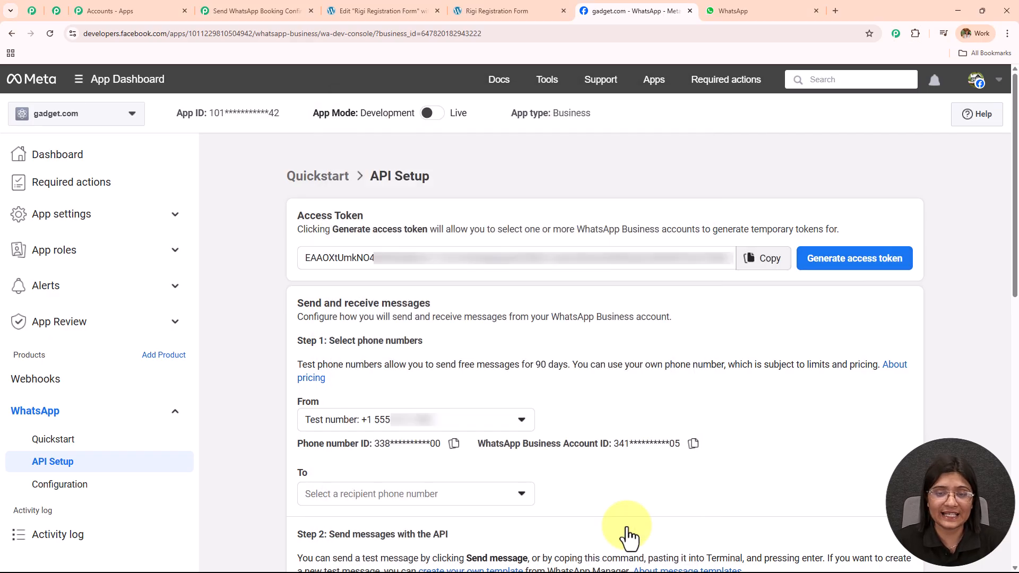
click(765, 259)
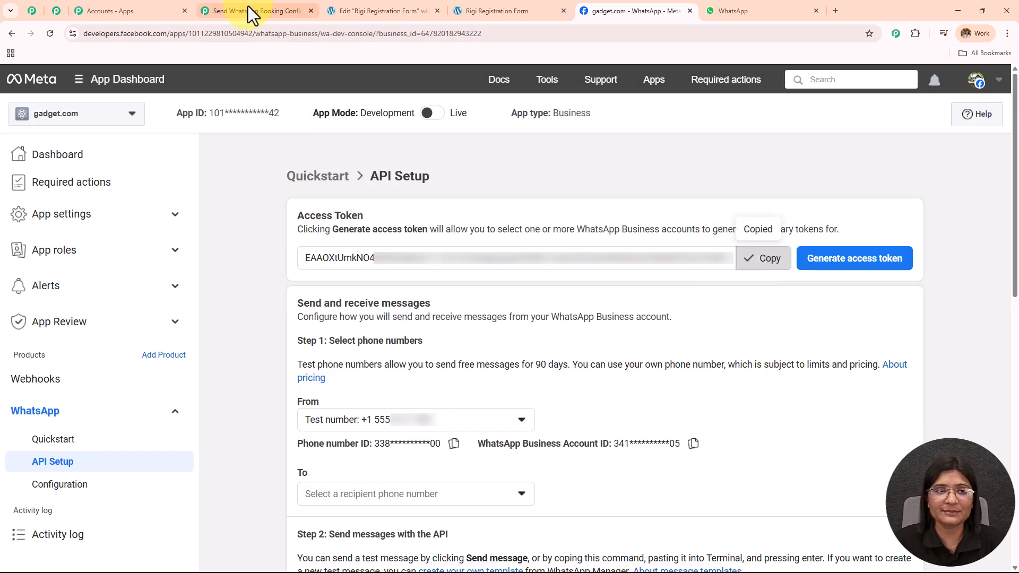
click(247, 7)
click(550, 217)
key(ctrl+v)
click(394, 6)
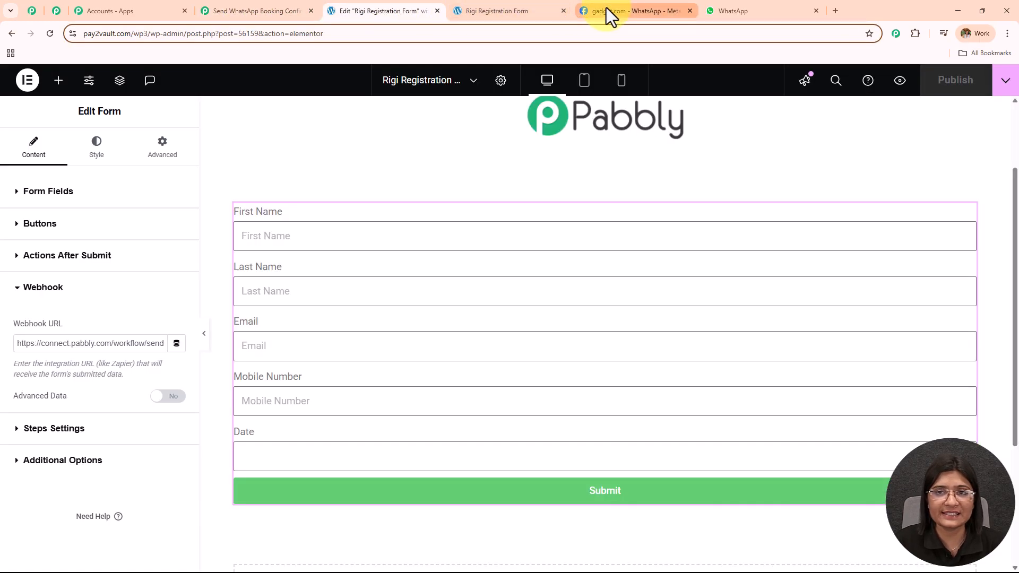
click(606, 9)
Paste the Phone Number ID from API Setup into the connection and save it.
click(454, 444)
click(268, 11)
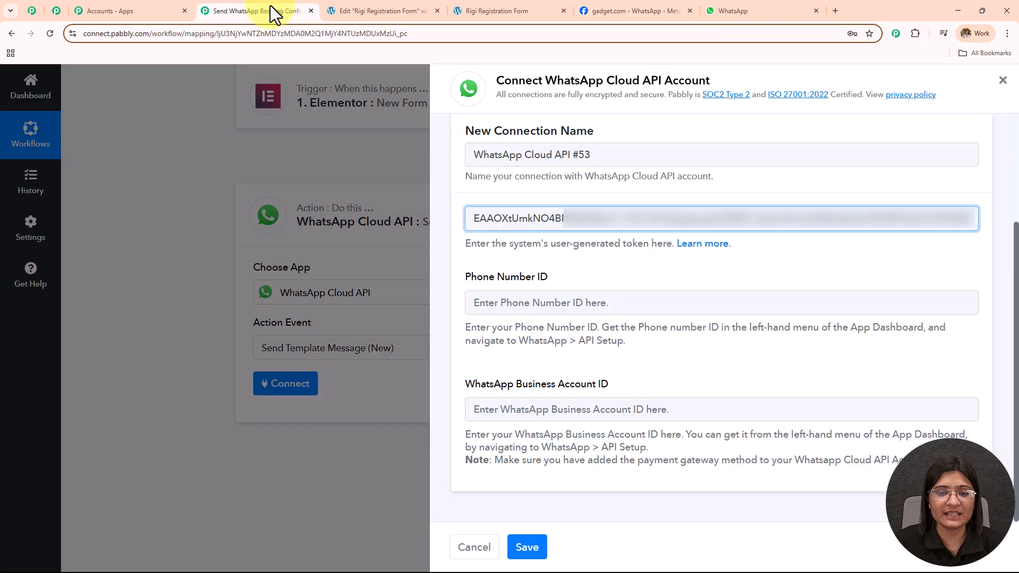
click(555, 301)
key(ctrl+v)
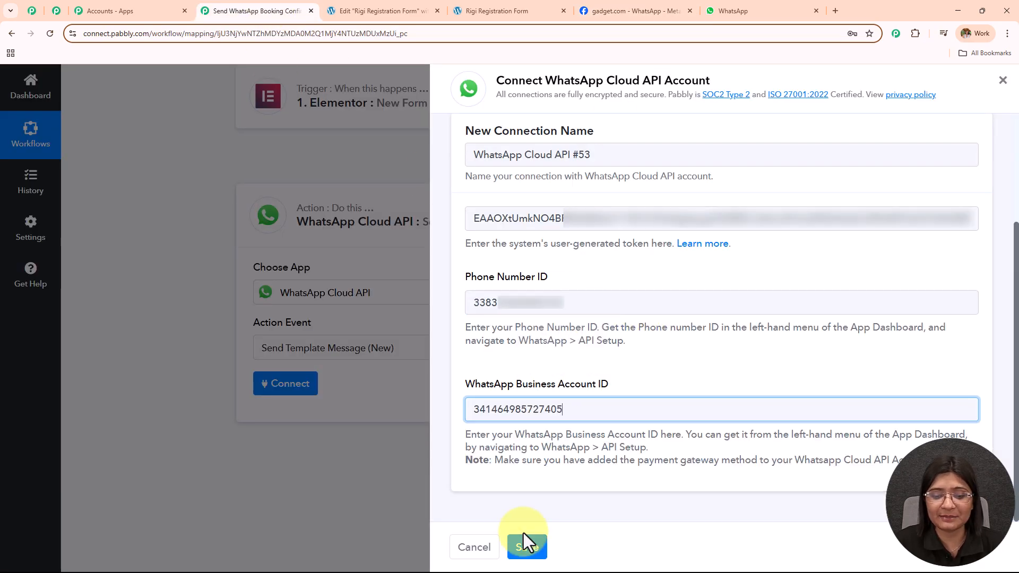
click(525, 548)
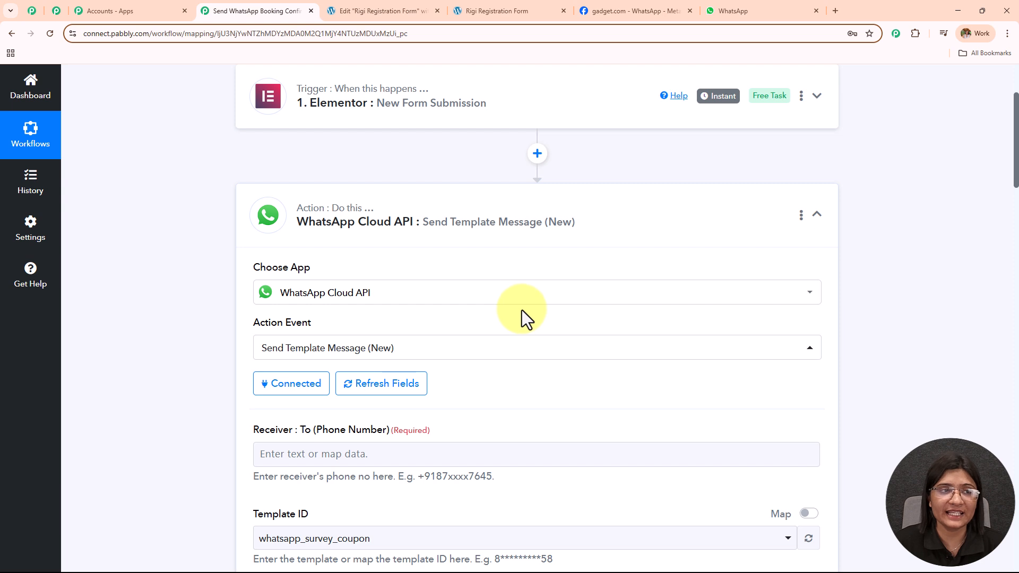
Scroll through the action fields to locate the Receiver field and its mapping options.
scroll(478, 278, down, 4)
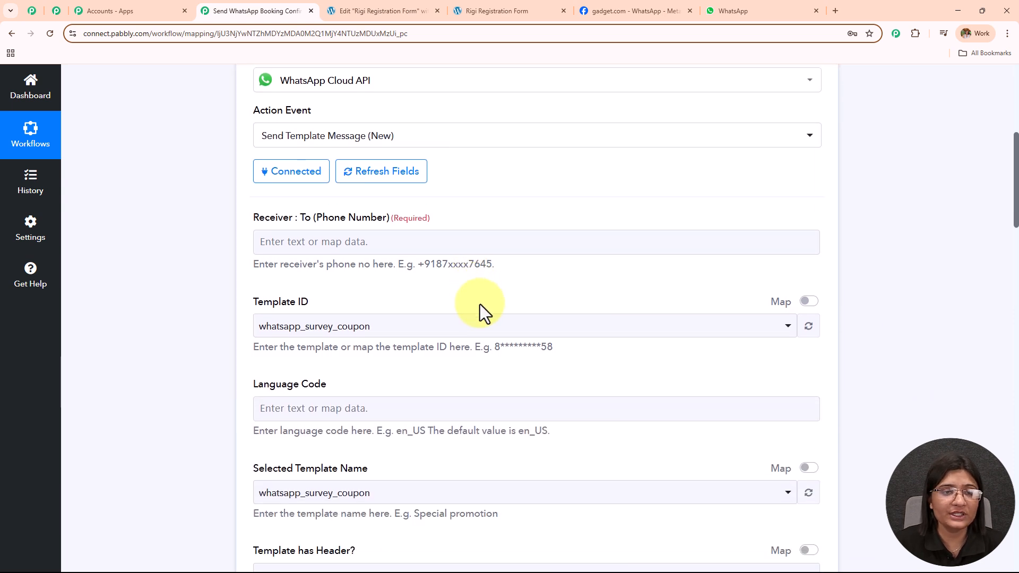
scroll(480, 306, down, 2)
scroll(480, 306, up, 1)
drag(257, 166, 448, 257)
scroll(285, 324, down, 6)
scroll(376, 367, down, 1)
scroll(374, 361, up, 6)
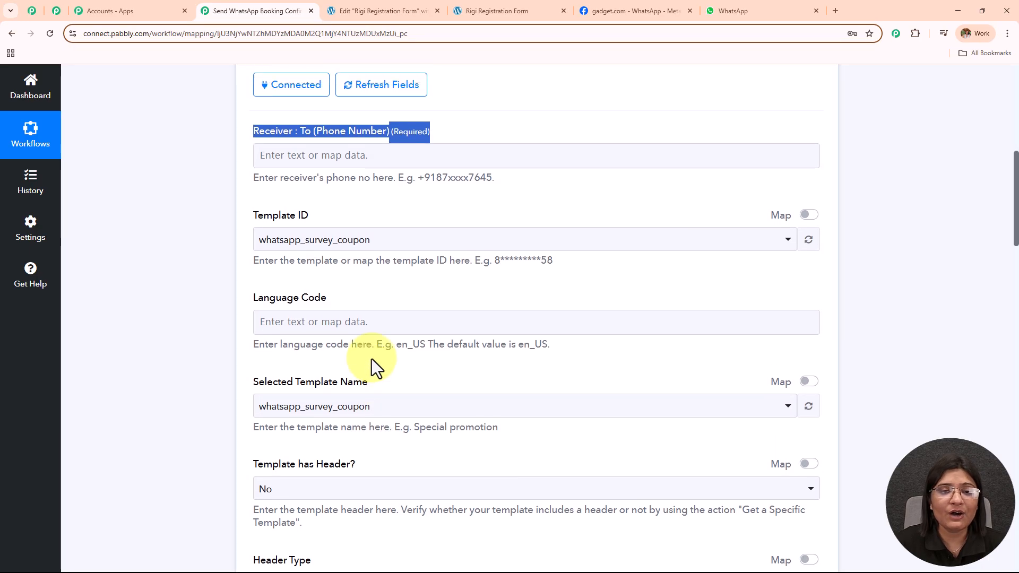
scroll(374, 356, up, 1)
click(451, 192)
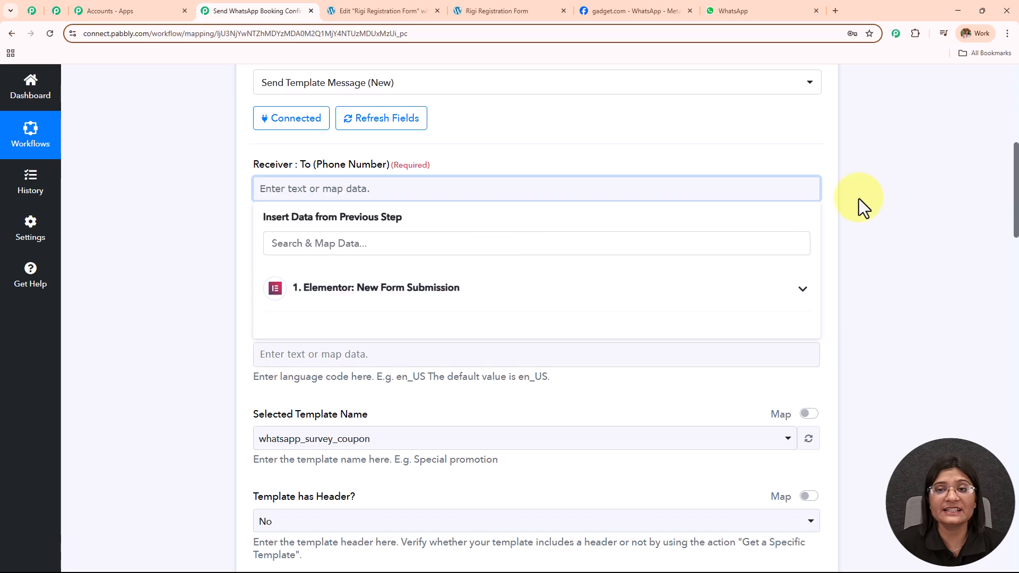
click(873, 195)
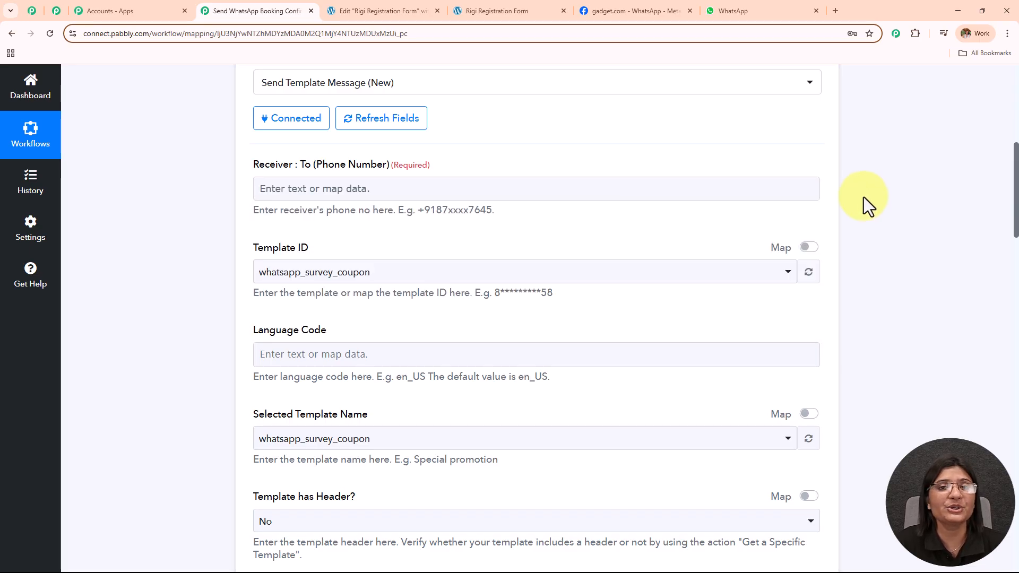
scroll(855, 200, up, 7)
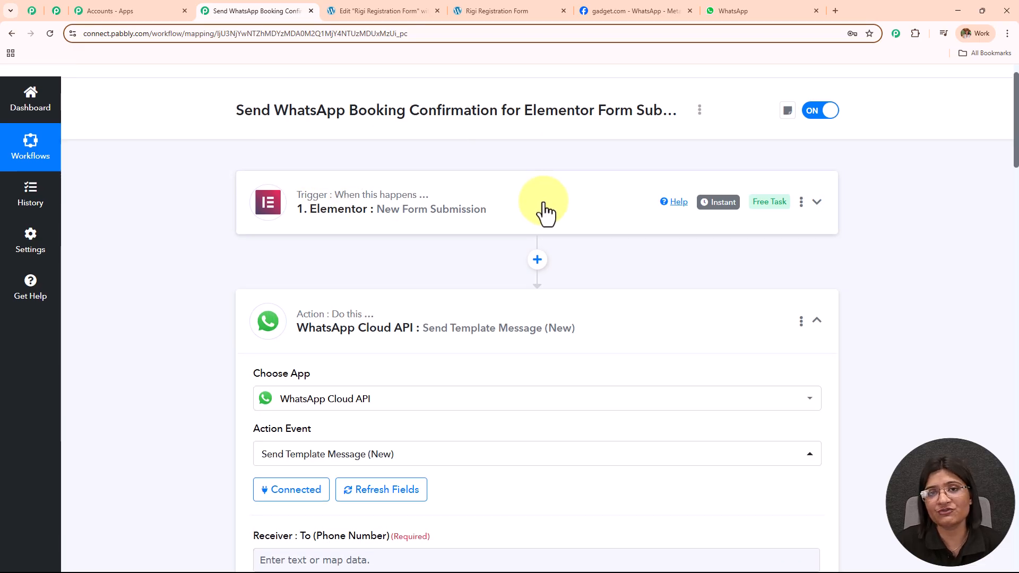
scroll(540, 207, down, 8)
Map the Elementor form's Mobile Number into Receiver, removing the mistaken Form Id.
click(397, 145)
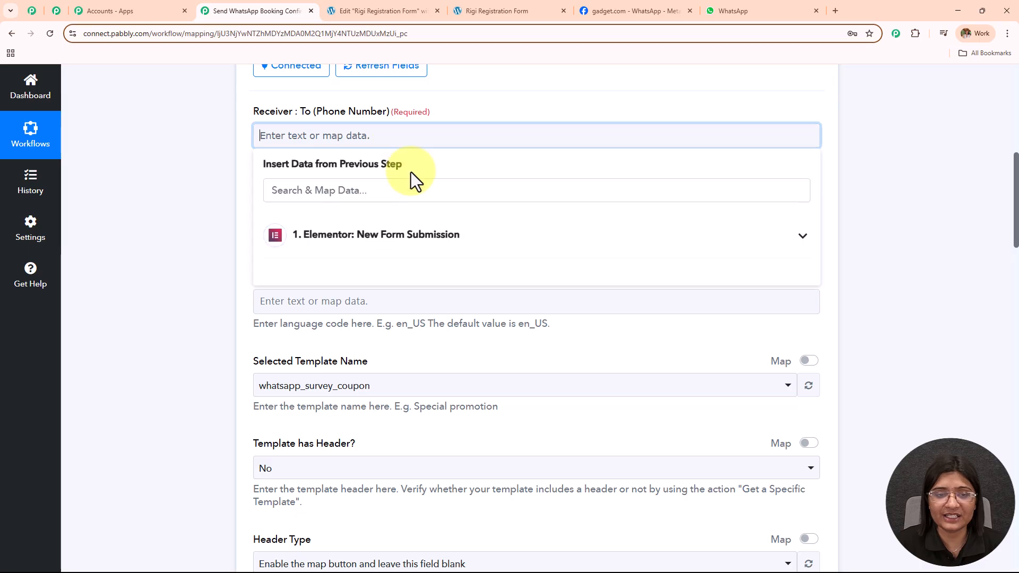
click(419, 235)
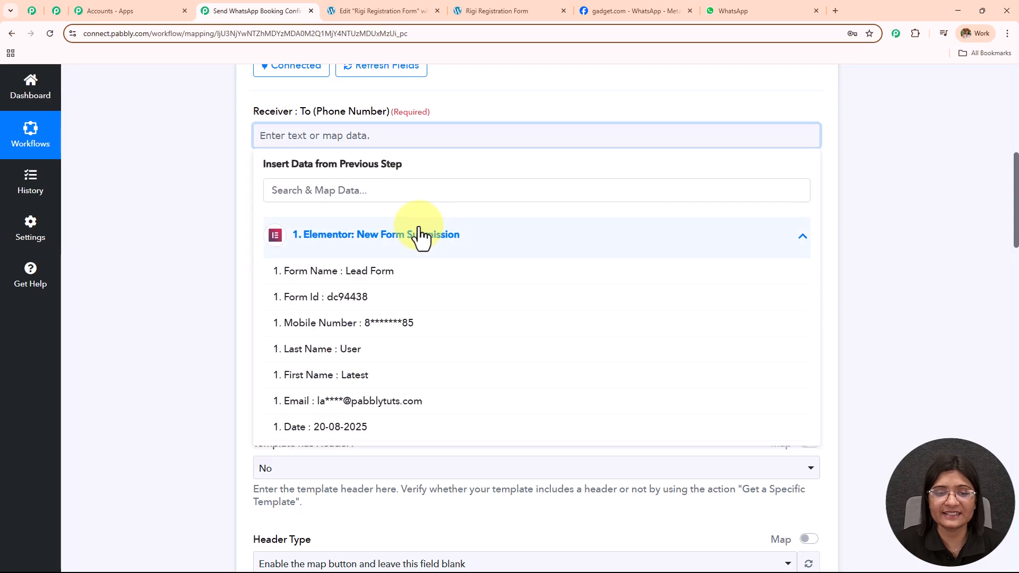
click(433, 310)
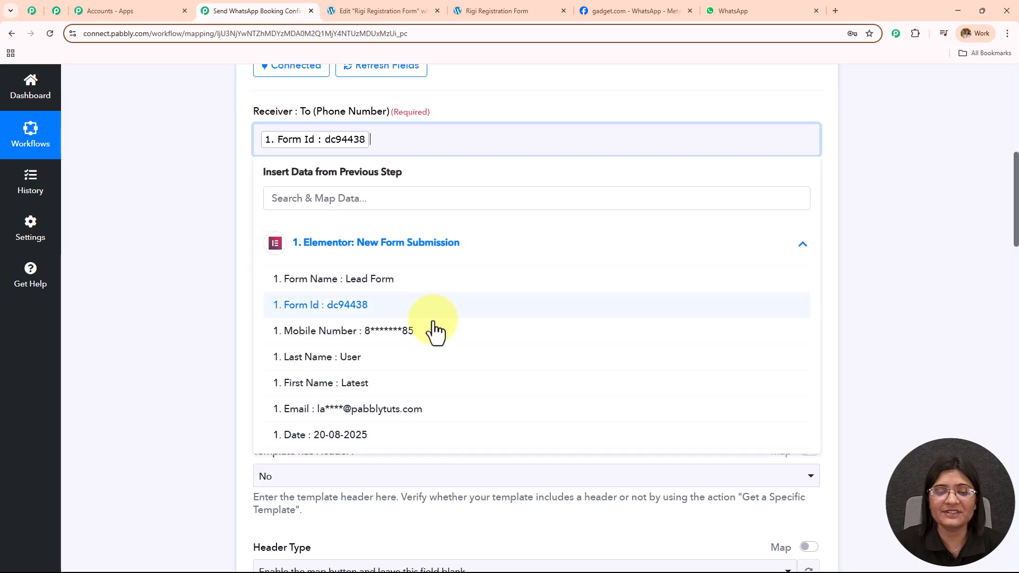
click(432, 328)
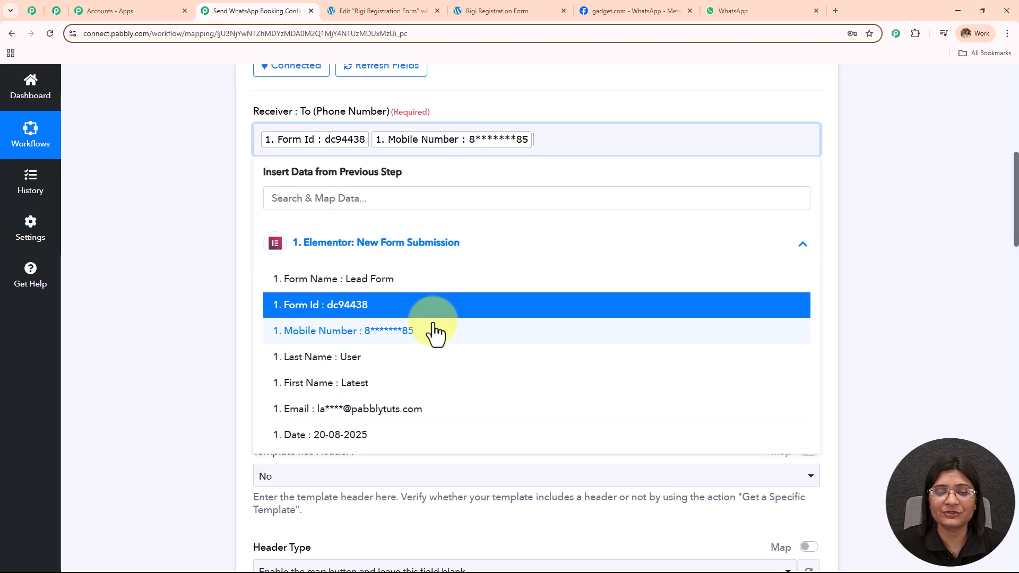
click(315, 144)
key(BackSpace)
click(191, 169)
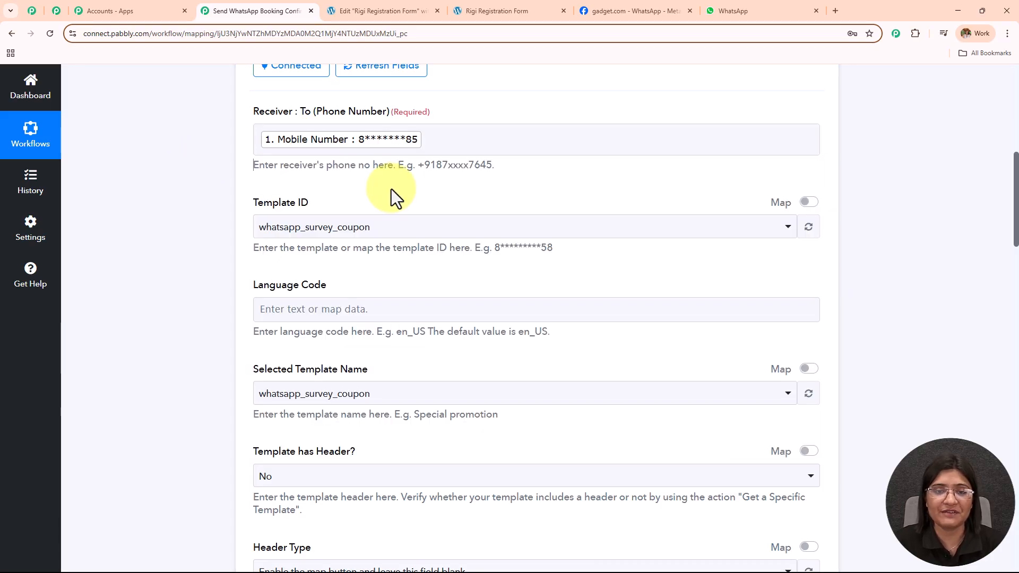
Prefix the Receiver's mapped mobile number with the +91 country code.
drag(417, 165, 521, 164)
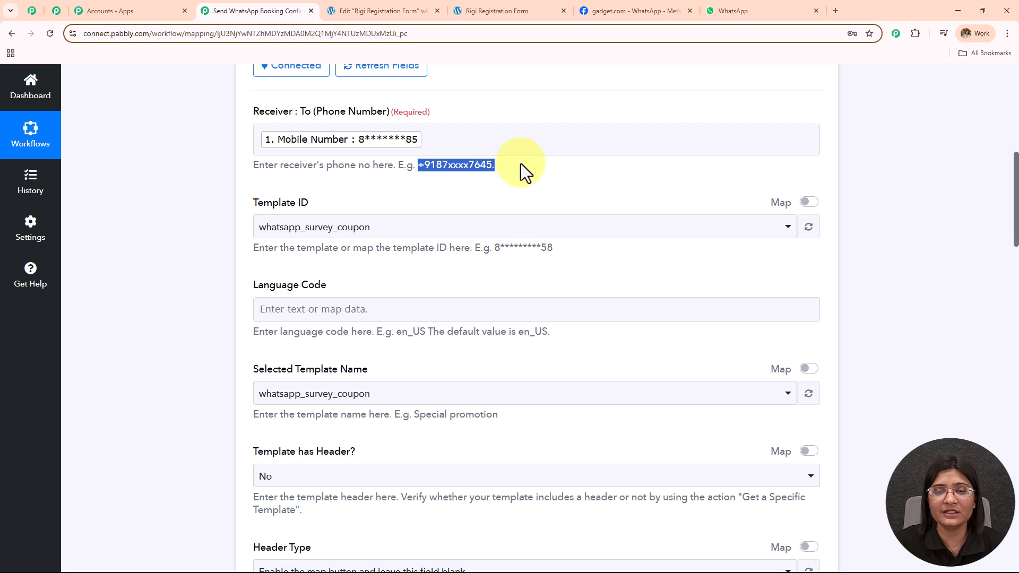
click(261, 142)
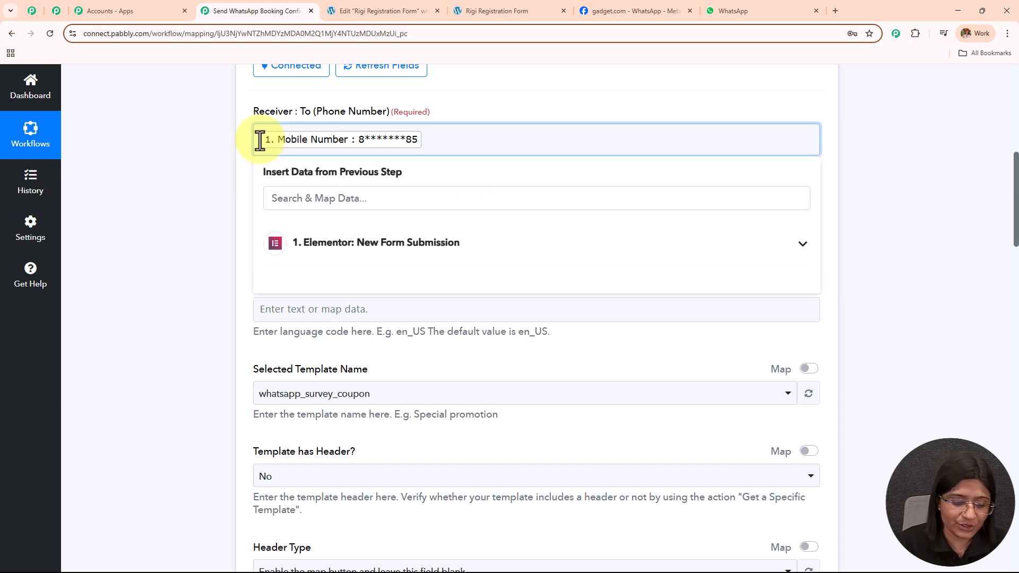
text(+91)
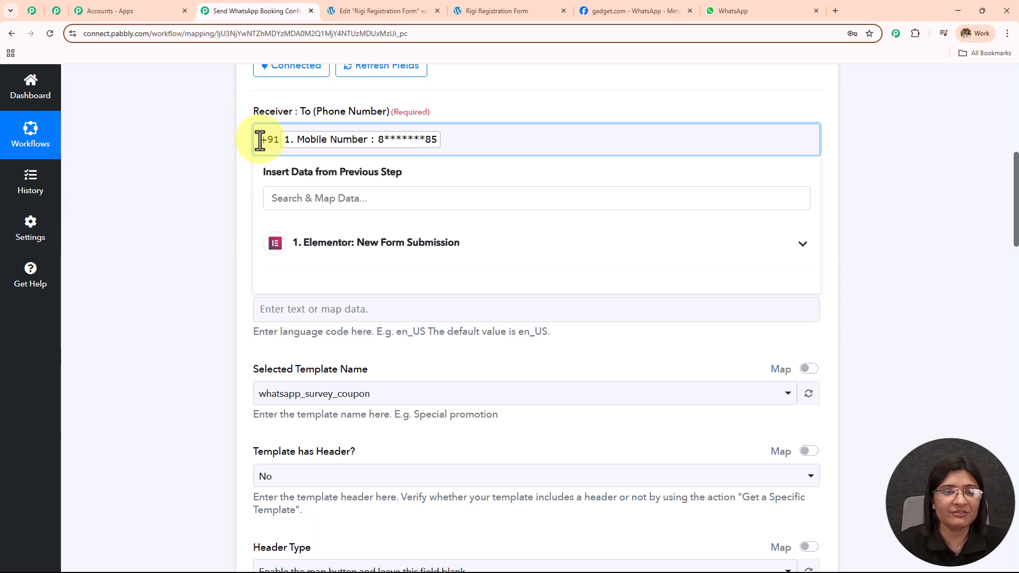
click(228, 173)
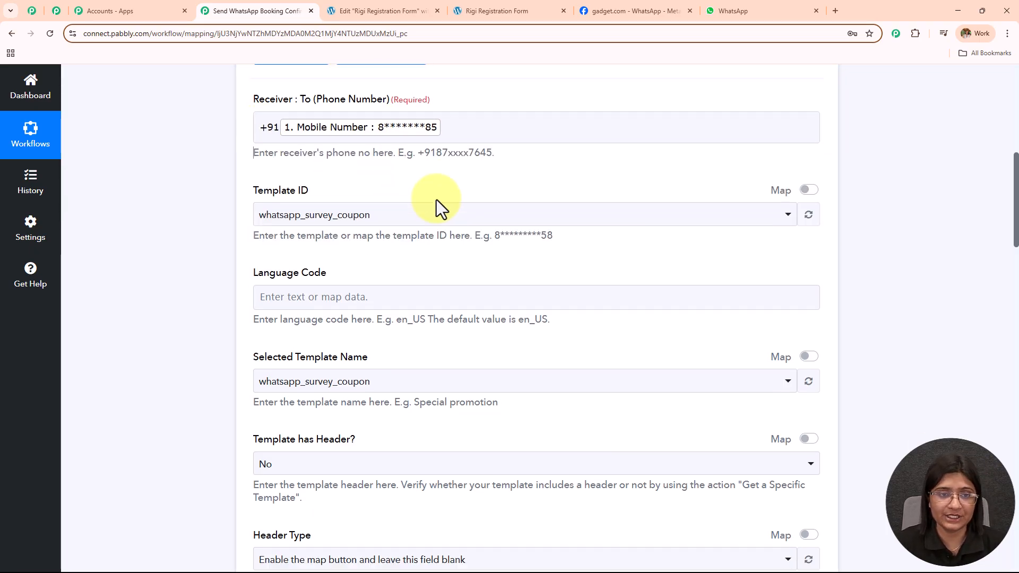
scroll(371, 175, down, 2)
drag(263, 102, 384, 98)
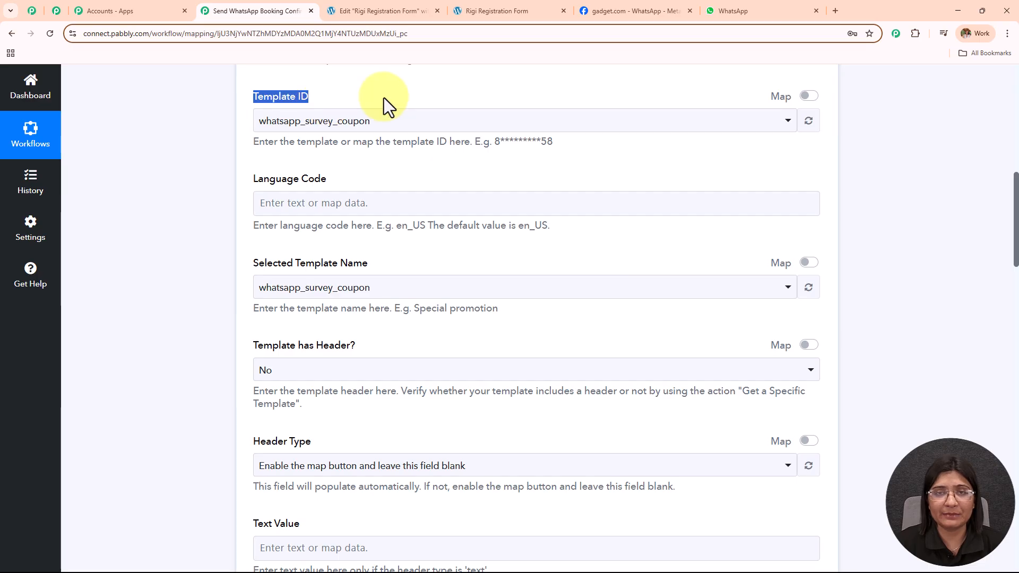
click(603, 11)
Follow API Setup's 'create your own template' link to WhatsApp Manager's Message templates list.
scroll(568, 176, down, 7)
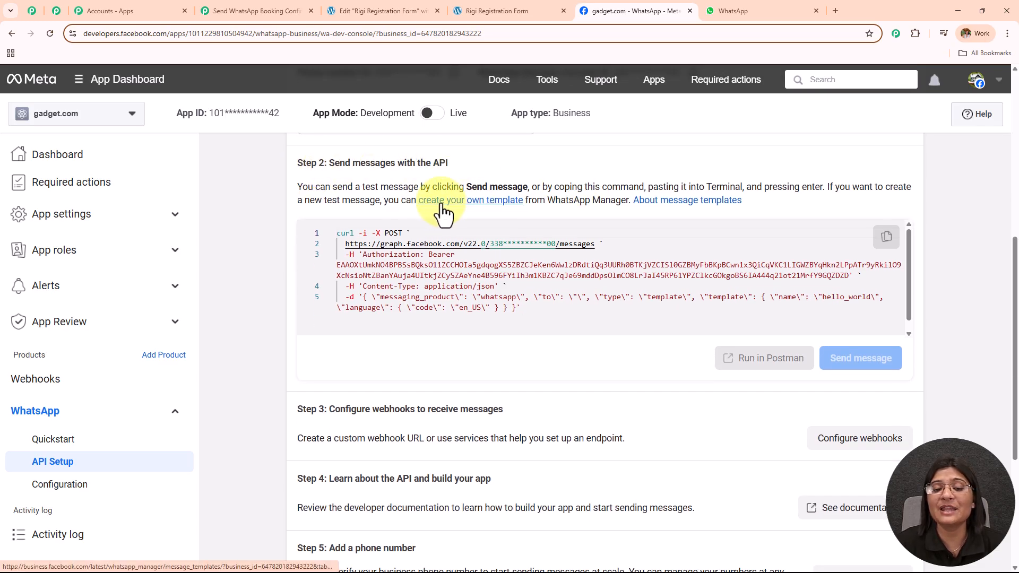
click(483, 202)
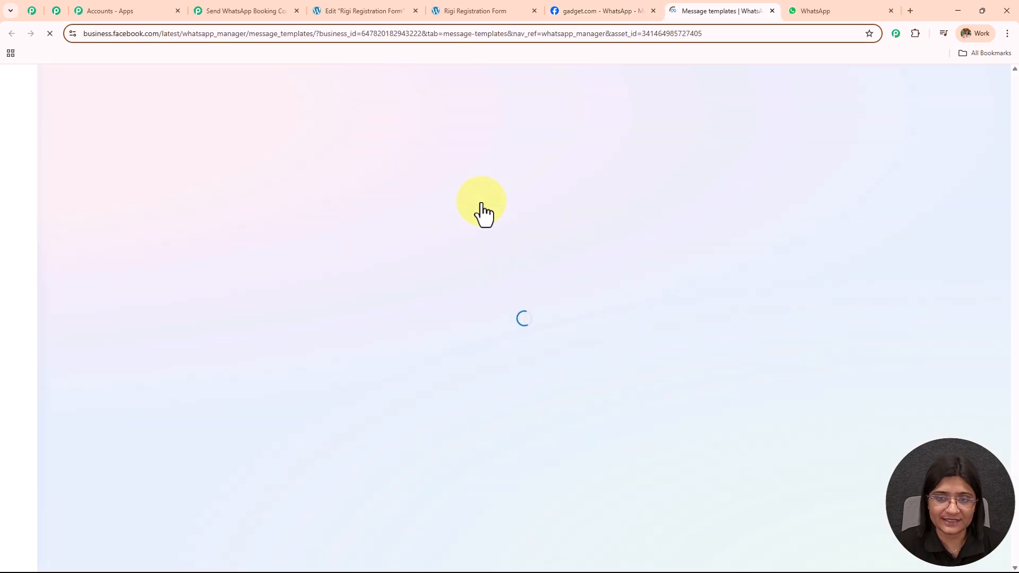
scroll(482, 202, down, 3)
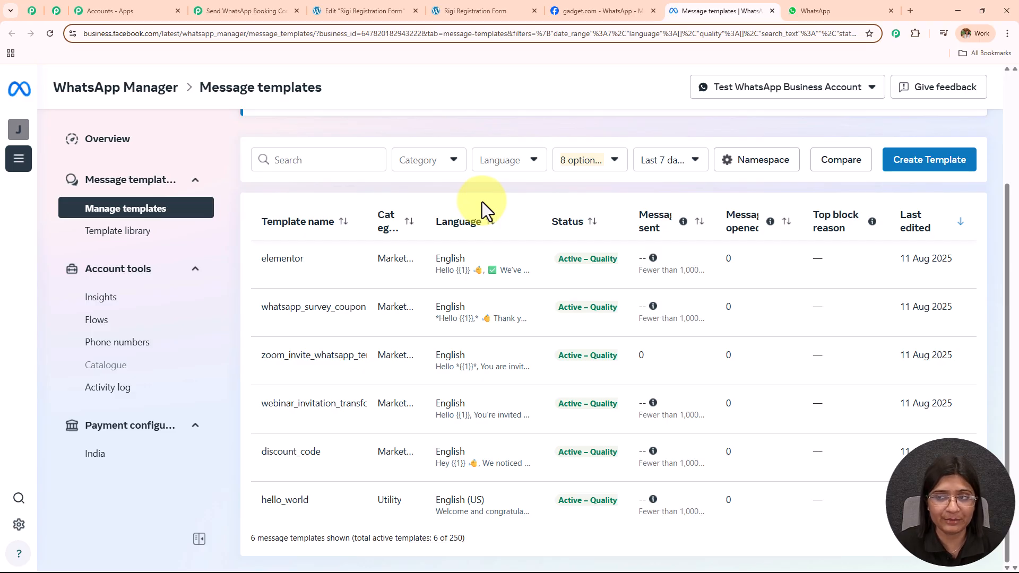
Start a new message template and make its body 'Hello {{1}}'.
click(933, 167)
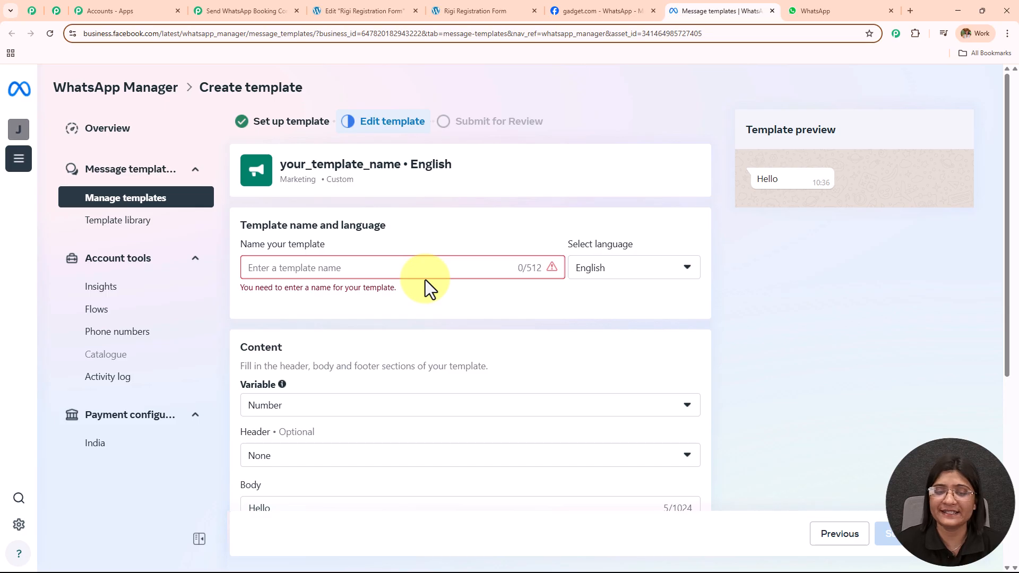
scroll(423, 282, down, 4)
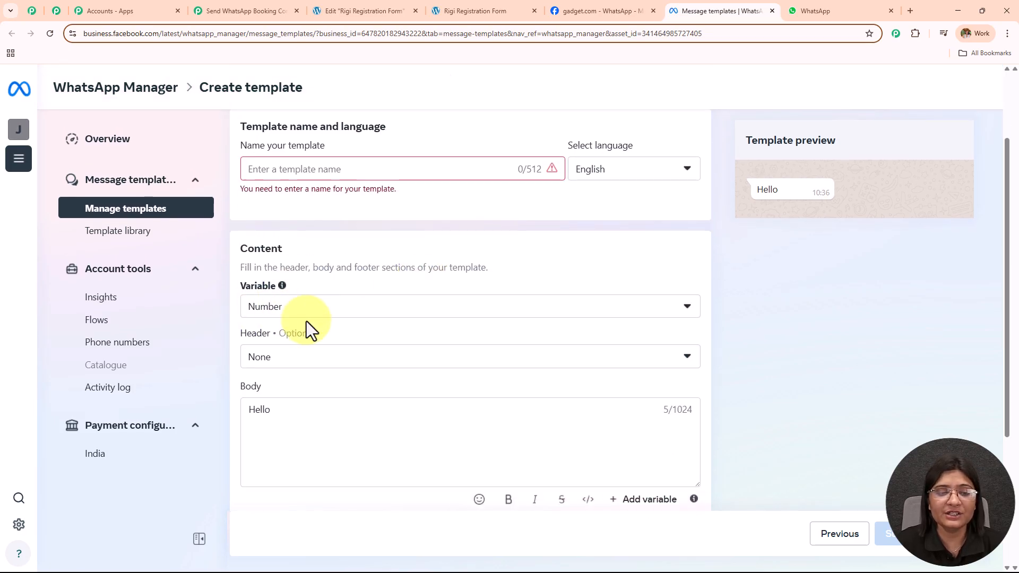
scroll(460, 246, down, 1)
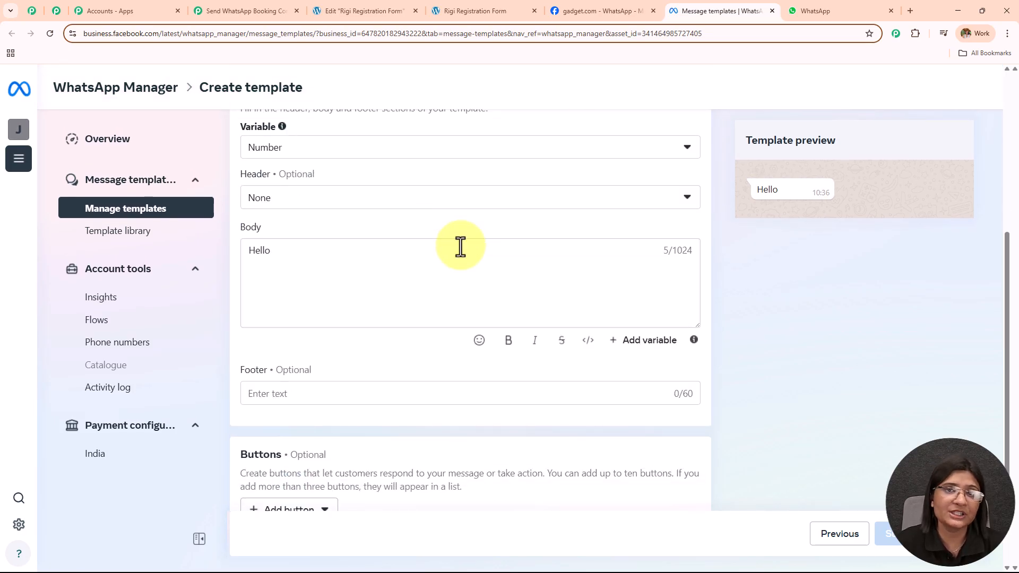
scroll(380, 201, down, 1)
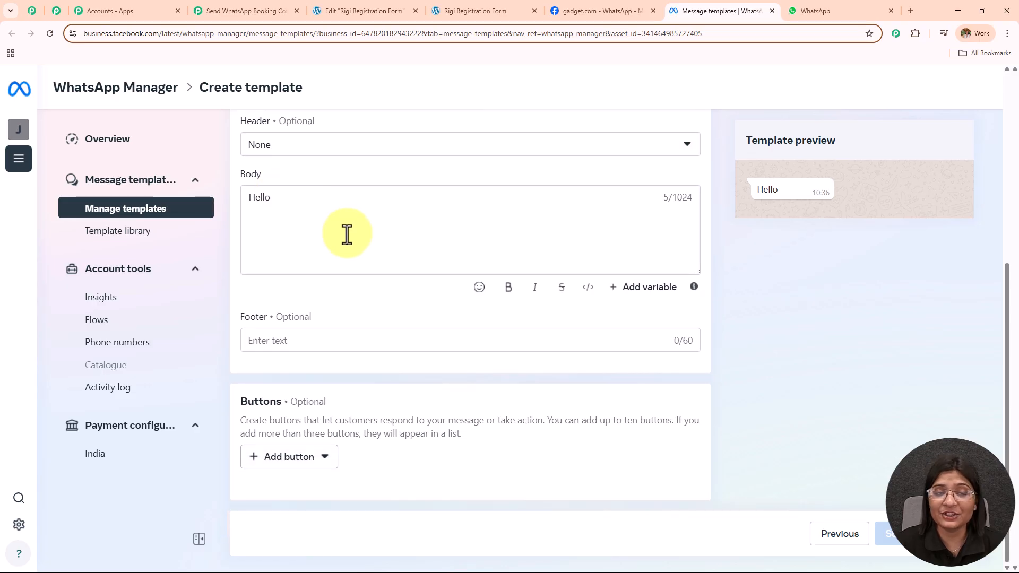
scroll(313, 196, up, 1)
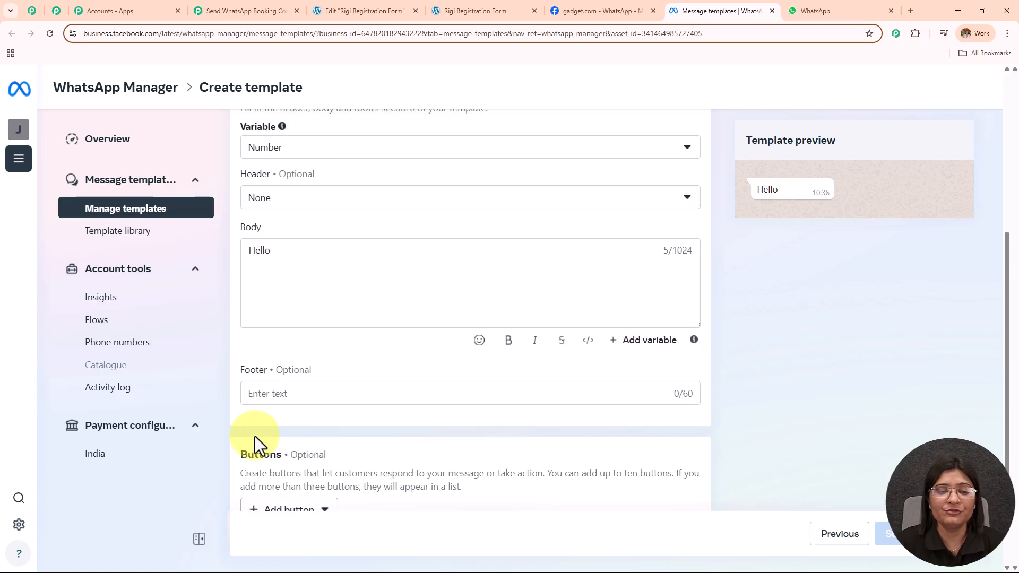
scroll(403, 256, down, 1)
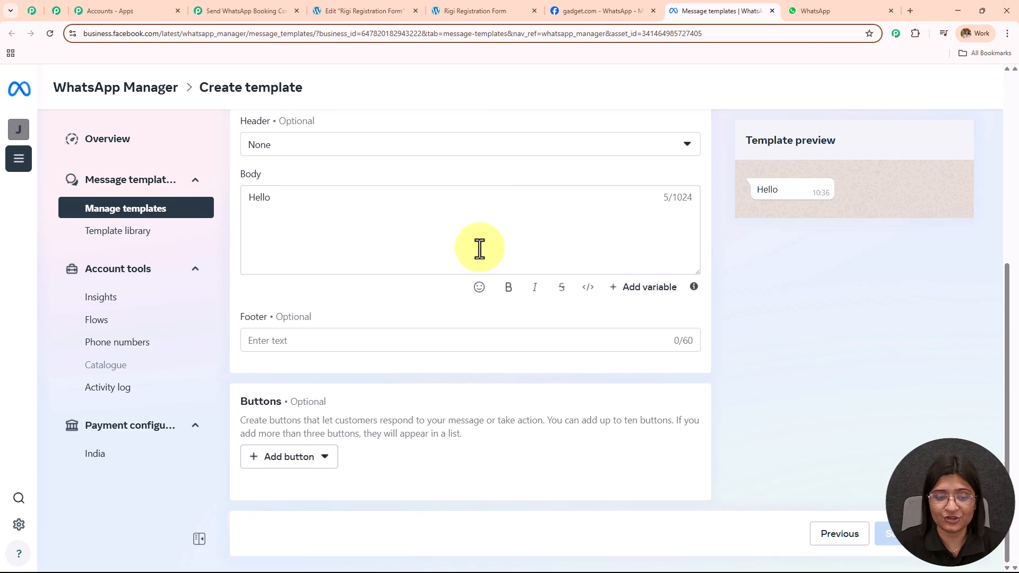
scroll(402, 340, up, 2)
click(281, 308)
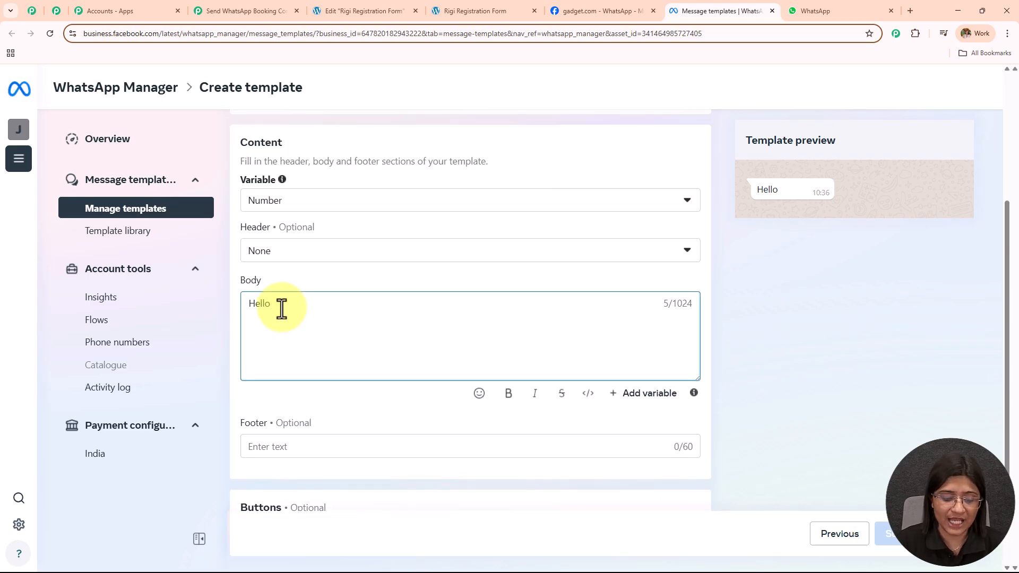
text({{1}})
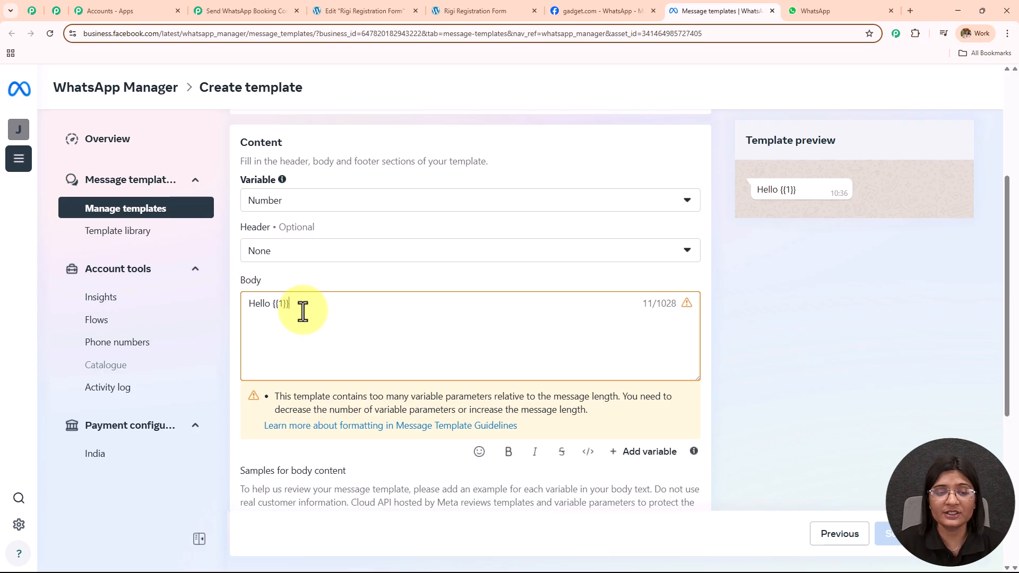
drag(303, 312, 239, 313)
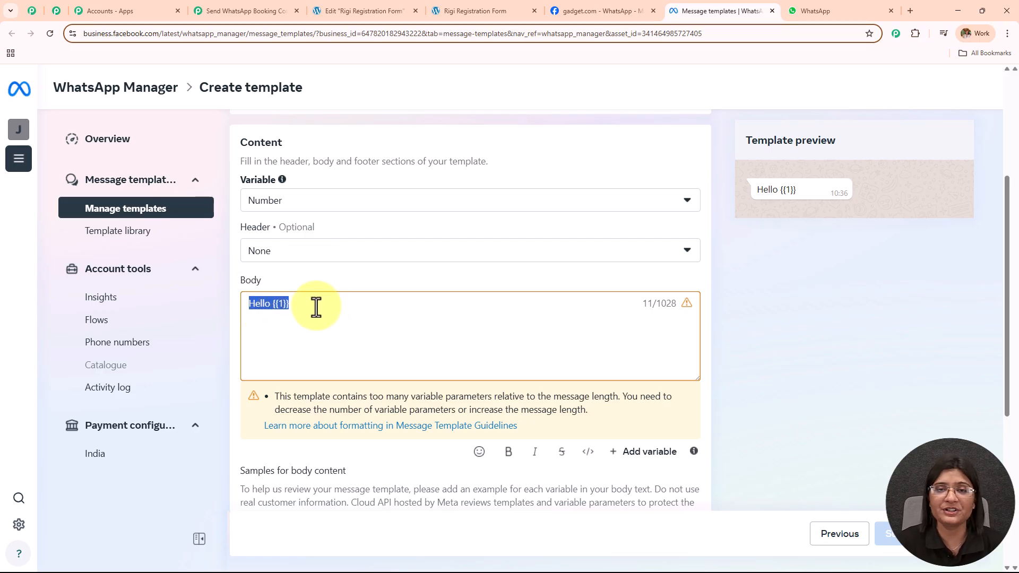
click(796, 307)
Give {{1}} the sample value Demo and submit the template for review.
scroll(334, 281, down, 3)
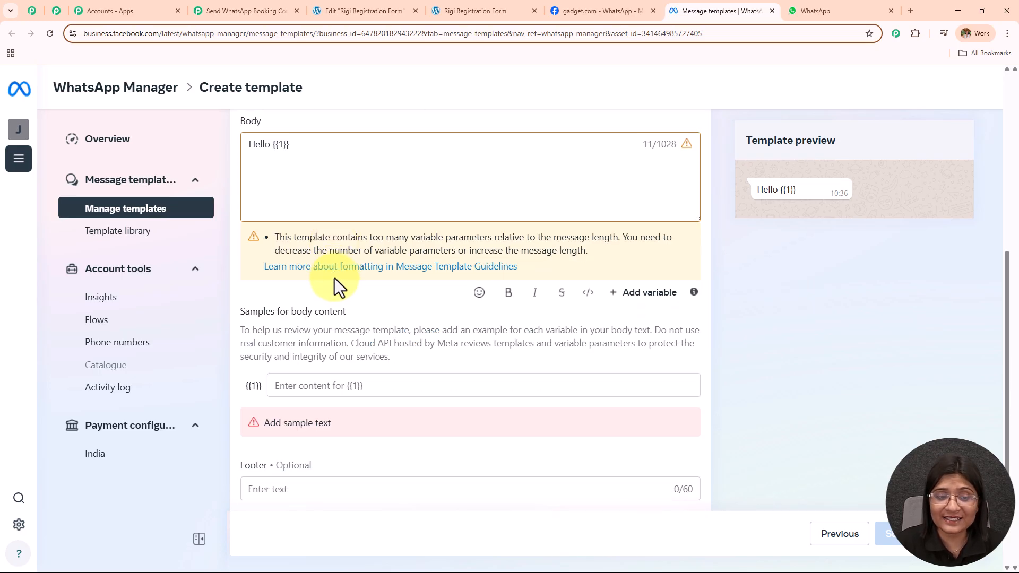
click(358, 384)
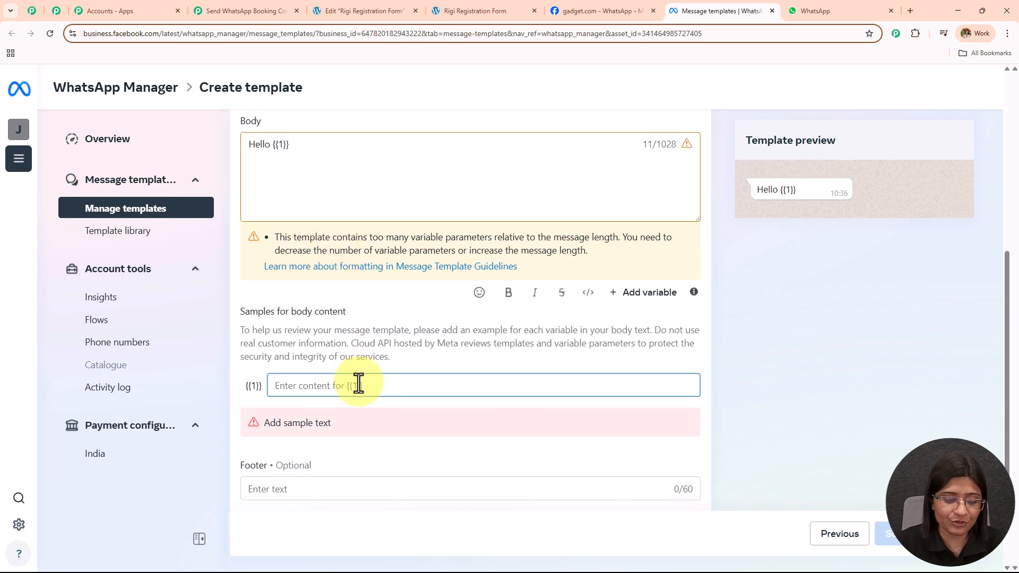
text(Demo)
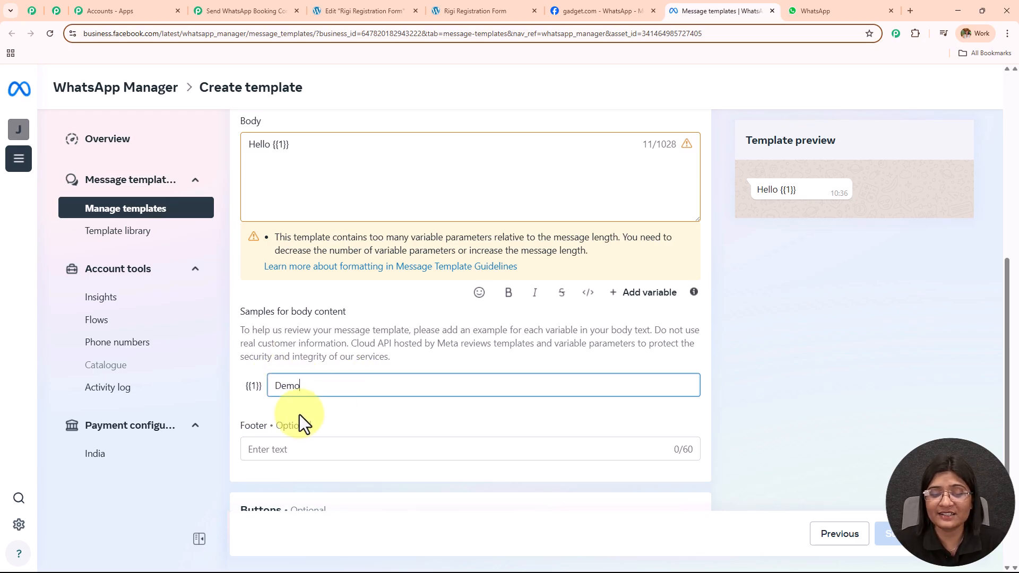
key(shift+Left)
key(shift+Left)
key(shift+Left)
key(shift+Left)
scroll(741, 310, down, 2)
scroll(543, 339, up, 4)
scroll(543, 336, down, 4)
click(897, 533)
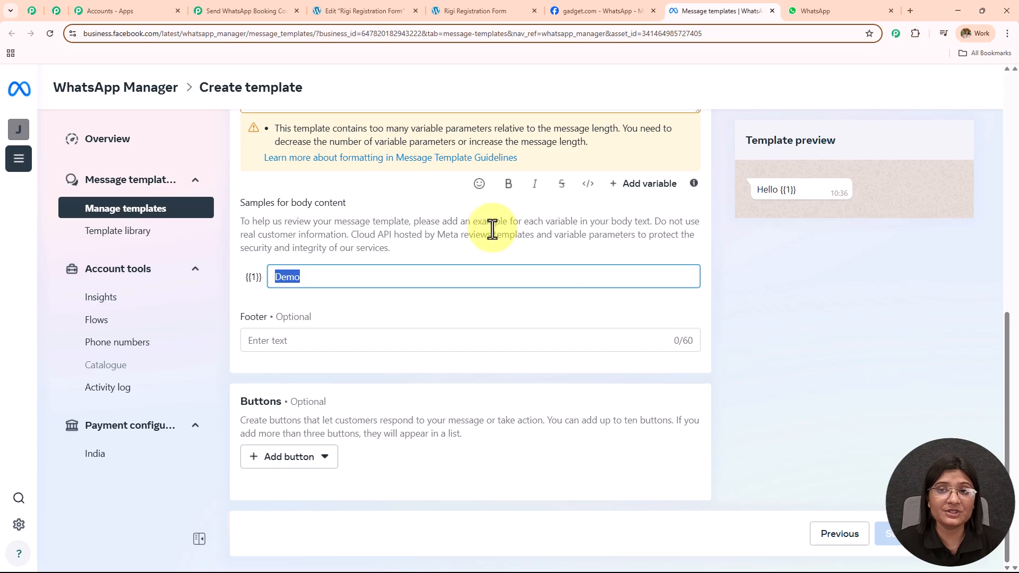
click(610, 11)
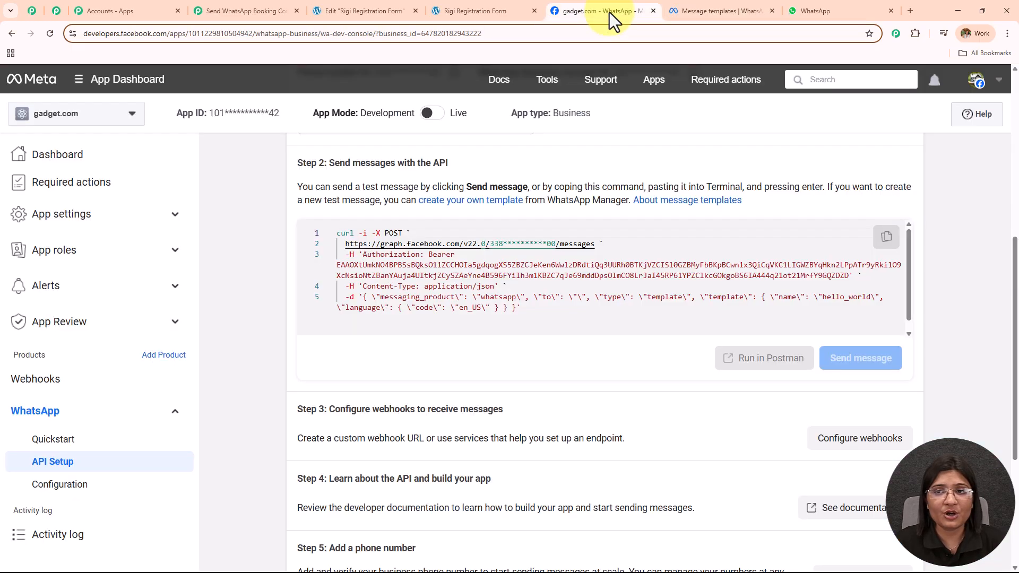
Reopen the message templates and review the elementor template's message text.
click(773, 11)
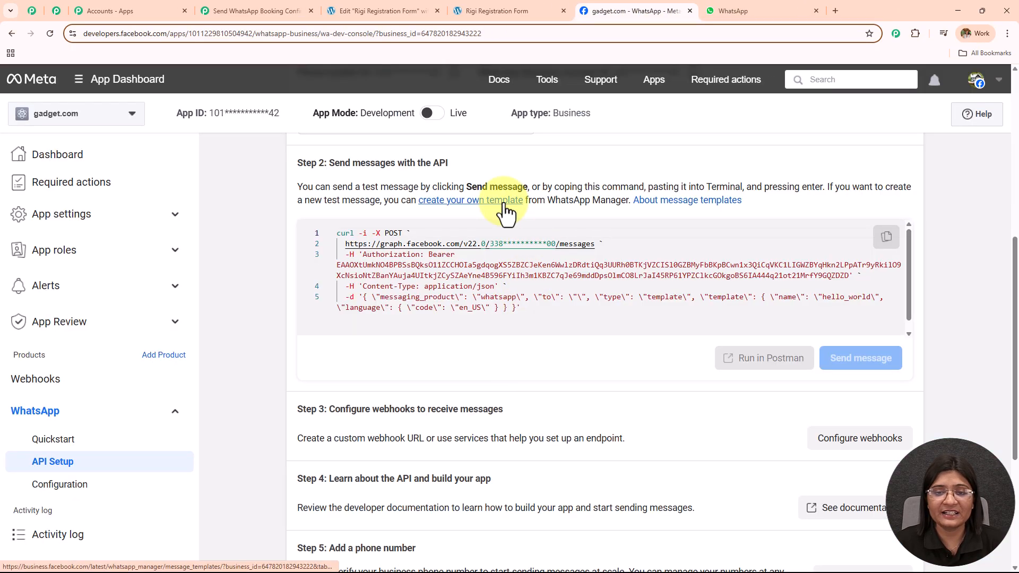
click(503, 201)
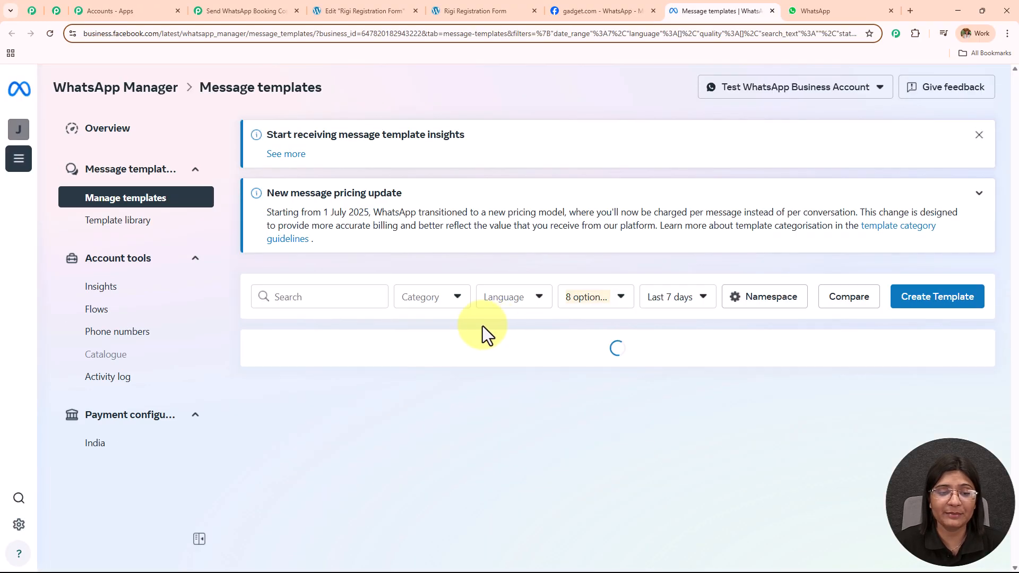
scroll(404, 353, down, 3)
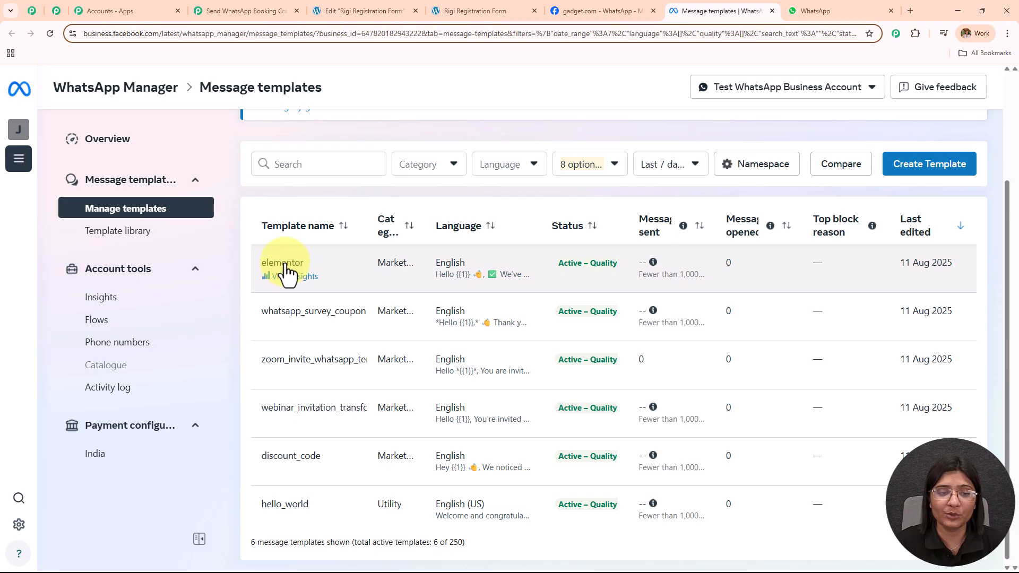
click(292, 277)
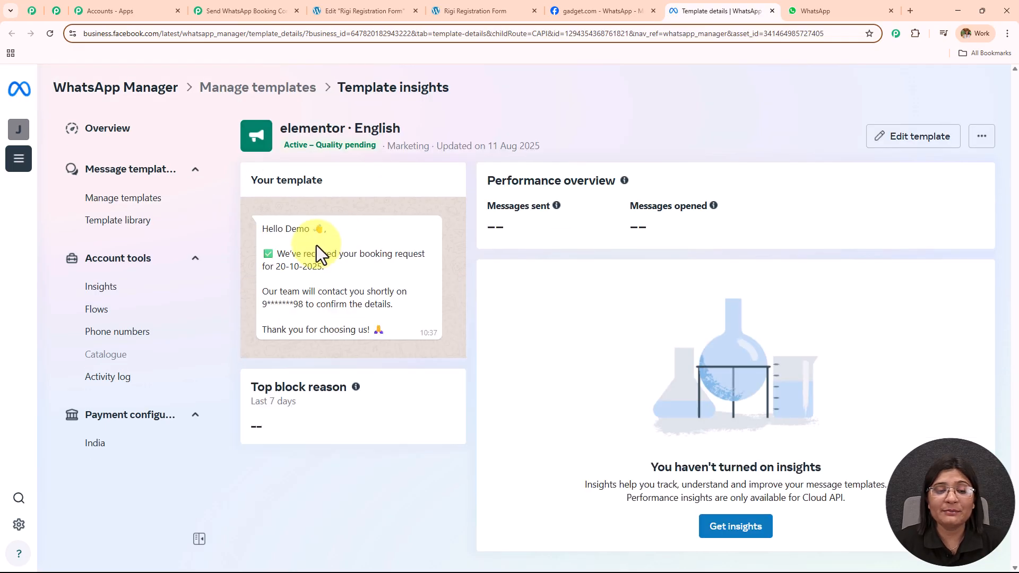
drag(261, 230, 384, 330)
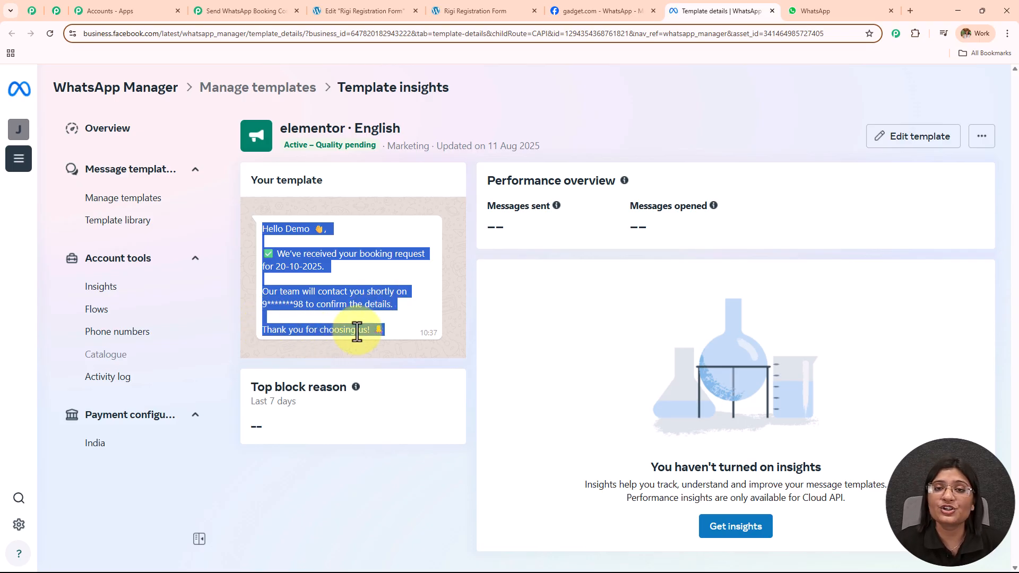
Select elementor as the Template ID in Pabbly and enter language code en.
click(252, 8)
click(318, 121)
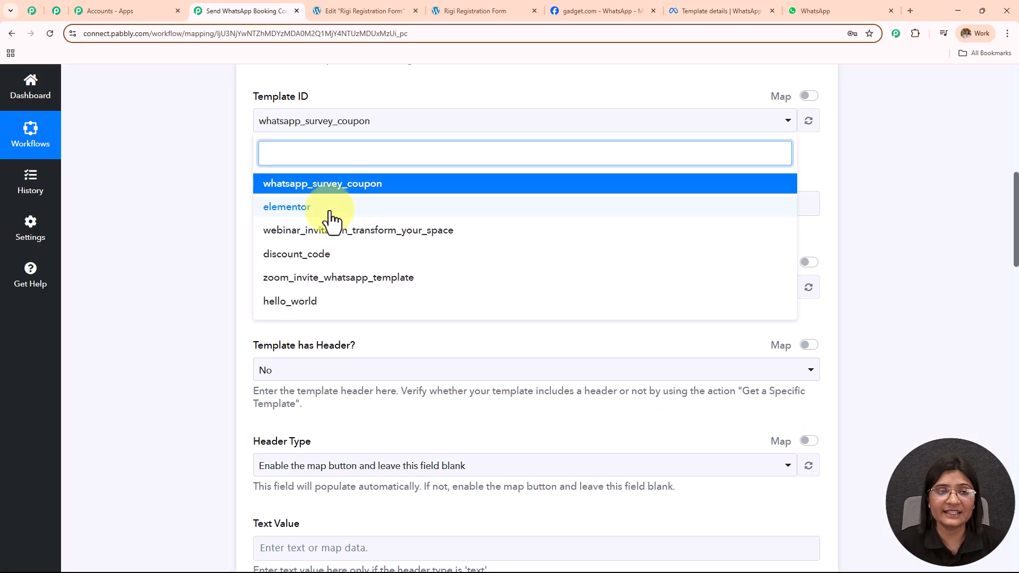
click(331, 207)
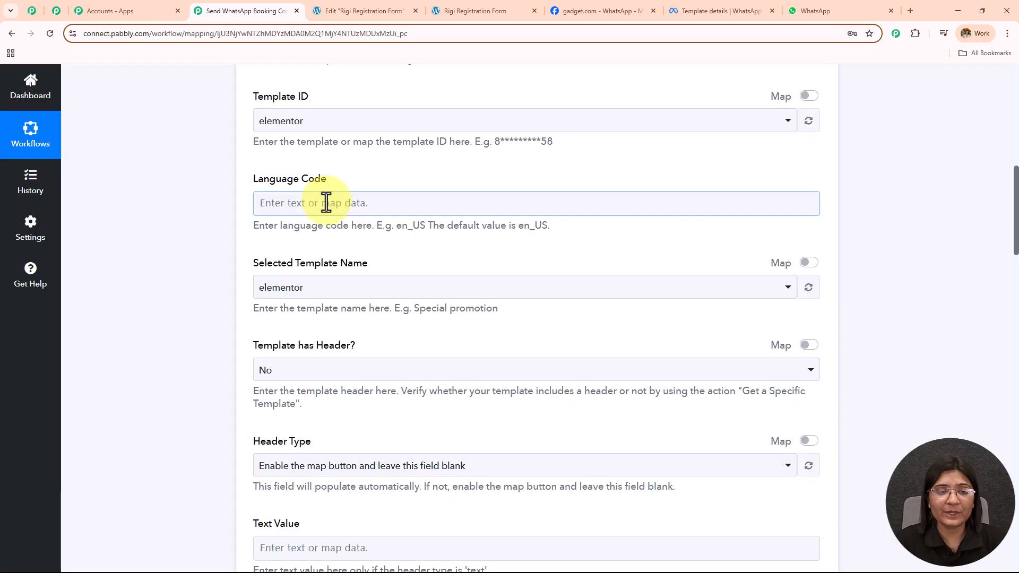
click(326, 203)
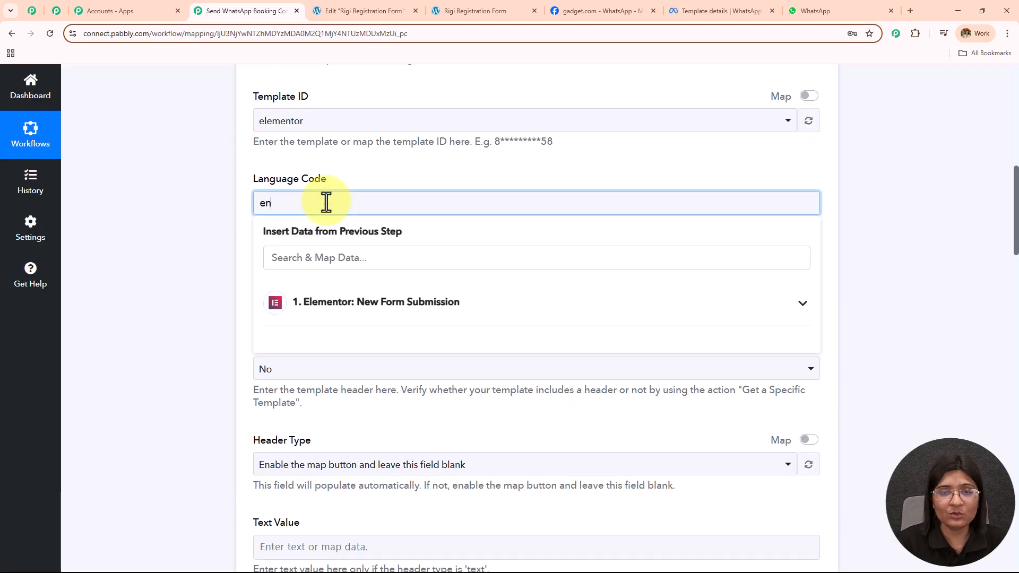
Keep elementor as the Selected Template Name.
click(253, 181)
scroll(382, 175, down, 3)
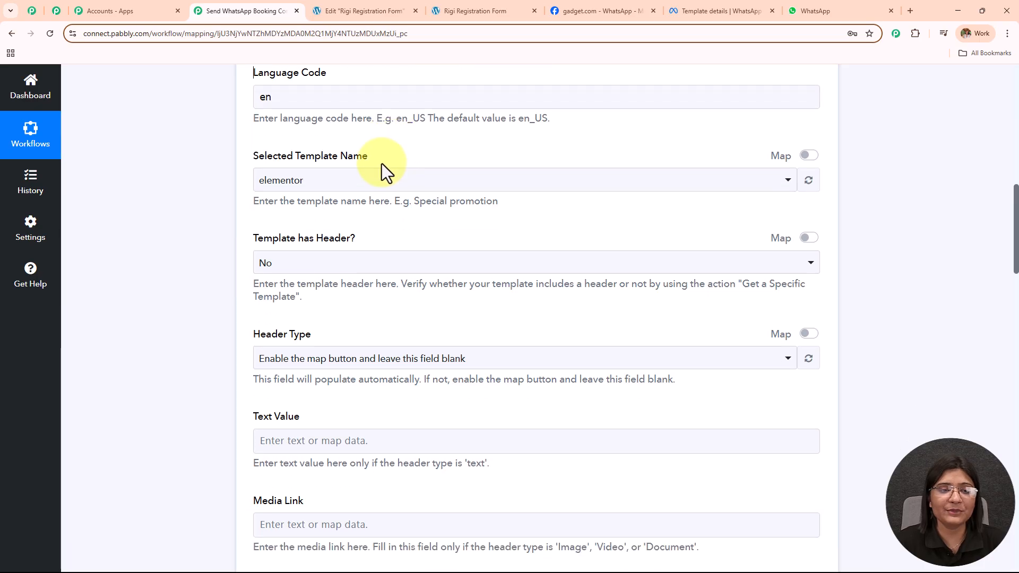
click(342, 139)
click(343, 139)
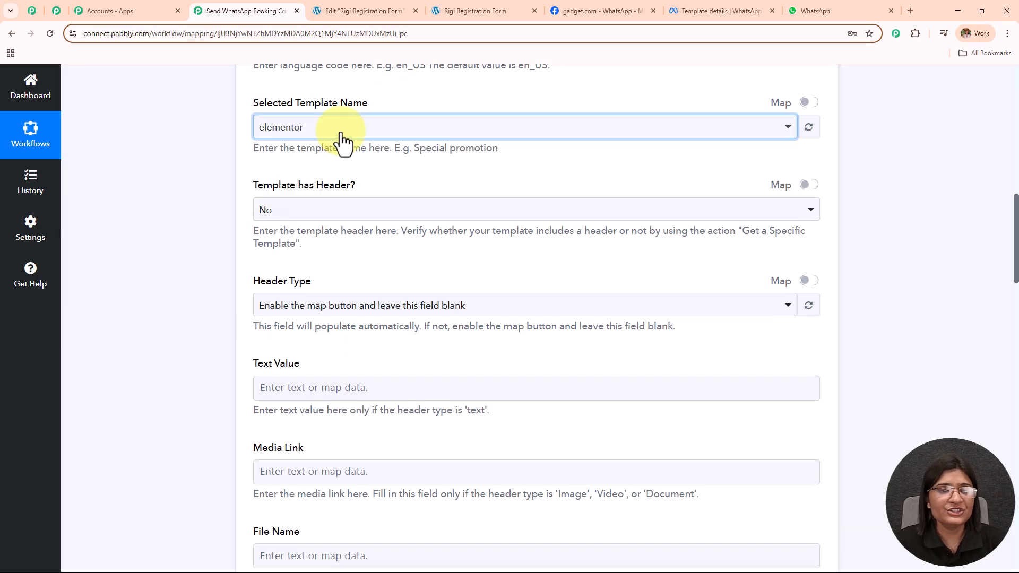
scroll(374, 160, up, 2)
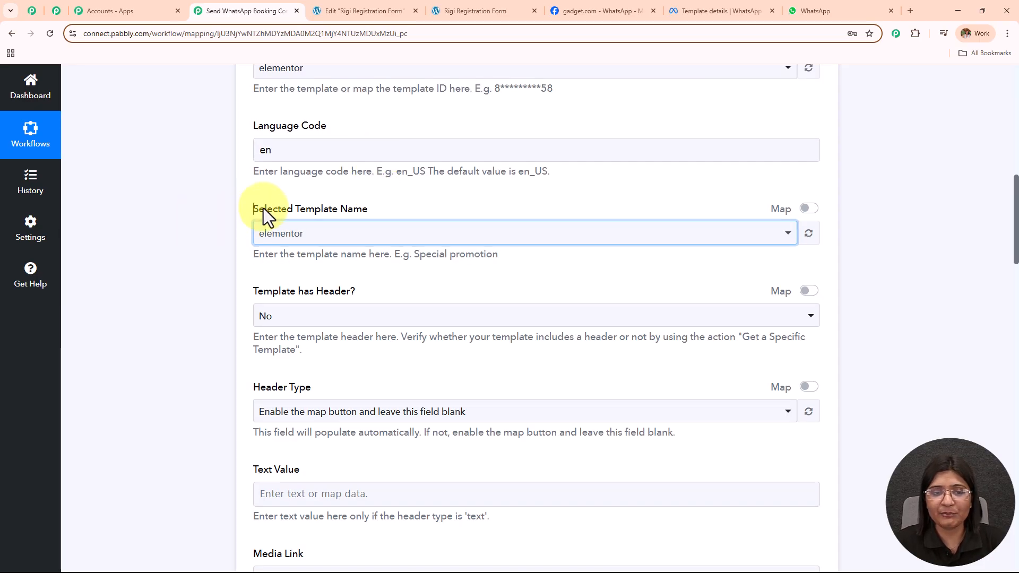
drag(256, 209, 407, 206)
scroll(441, 192, down, 4)
scroll(372, 159, up, 2)
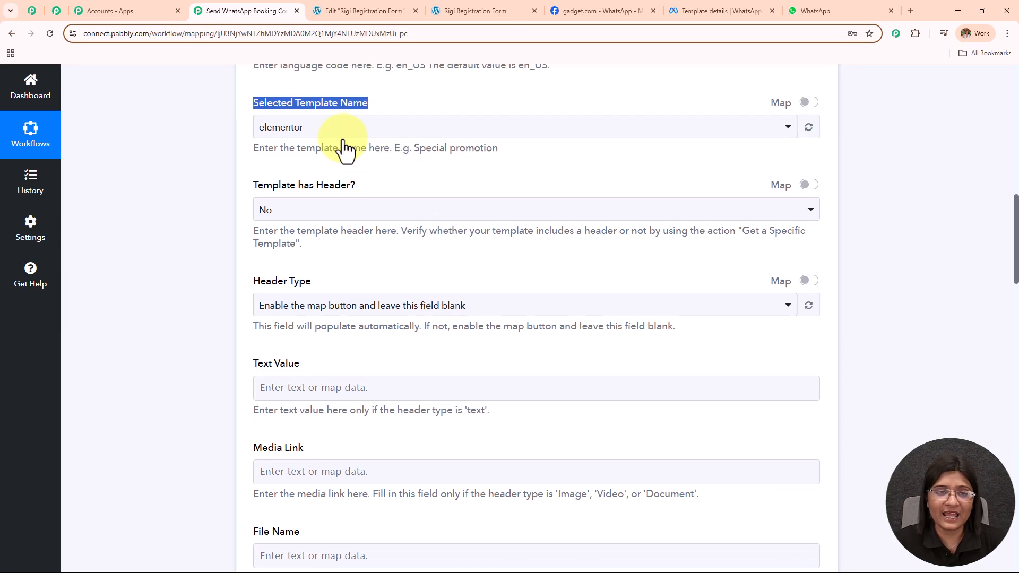
Set Template has Header to No and clear the mapped Header Type field.
click(337, 215)
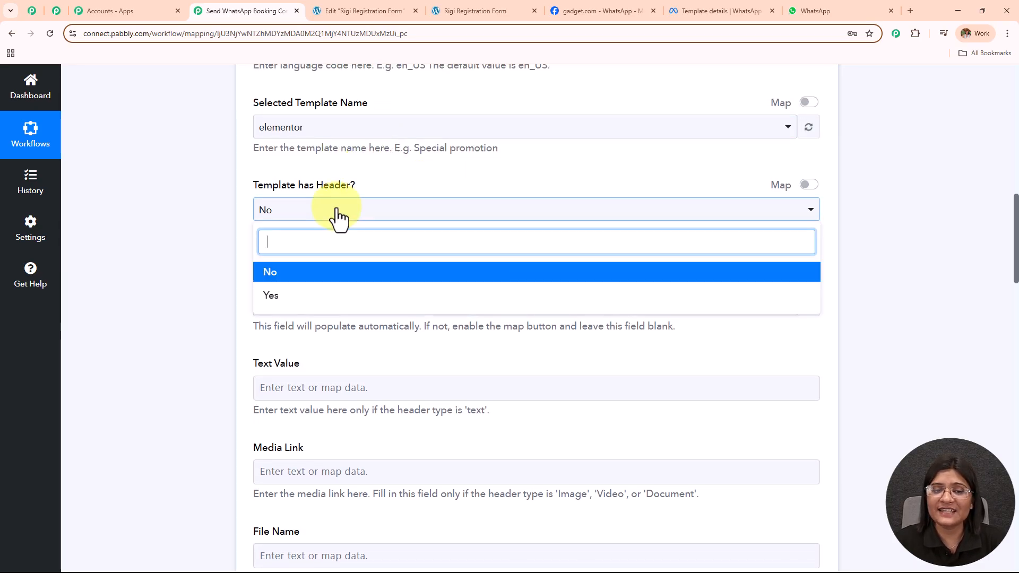
click(345, 273)
scroll(405, 193, down, 2)
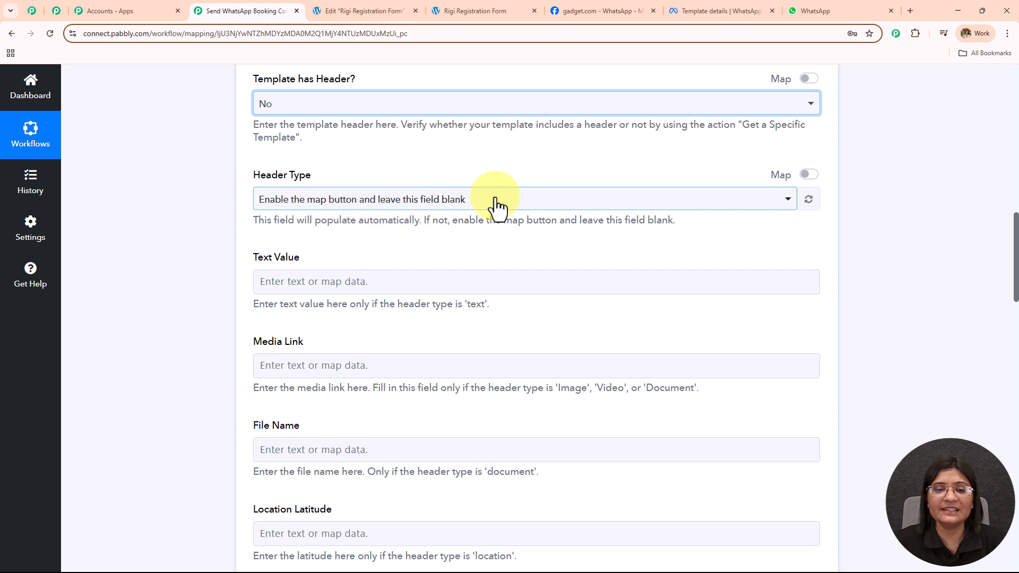
click(809, 174)
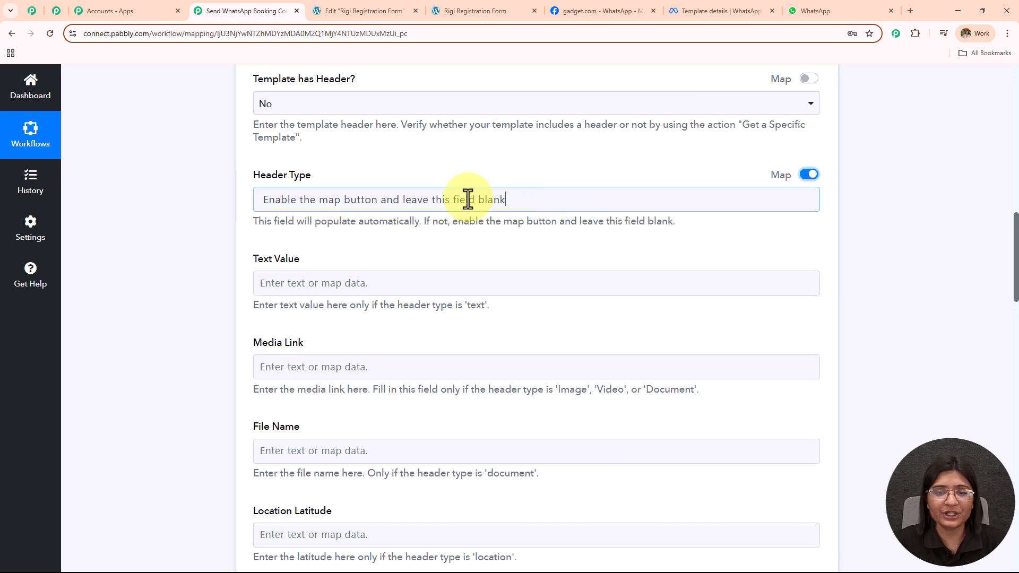
drag(539, 198, 135, 223)
key(BackSpace)
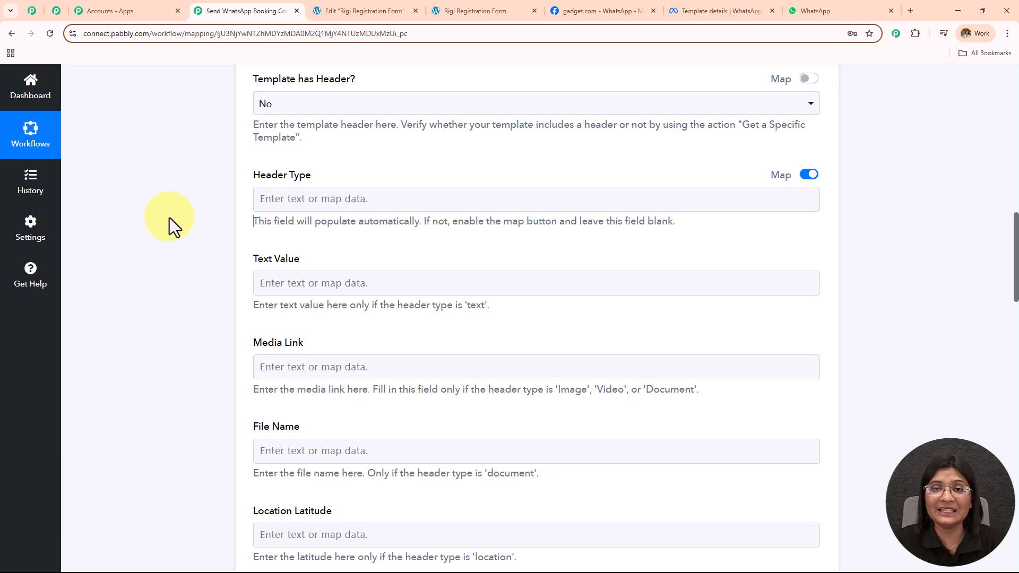
scroll(386, 219, down, 2)
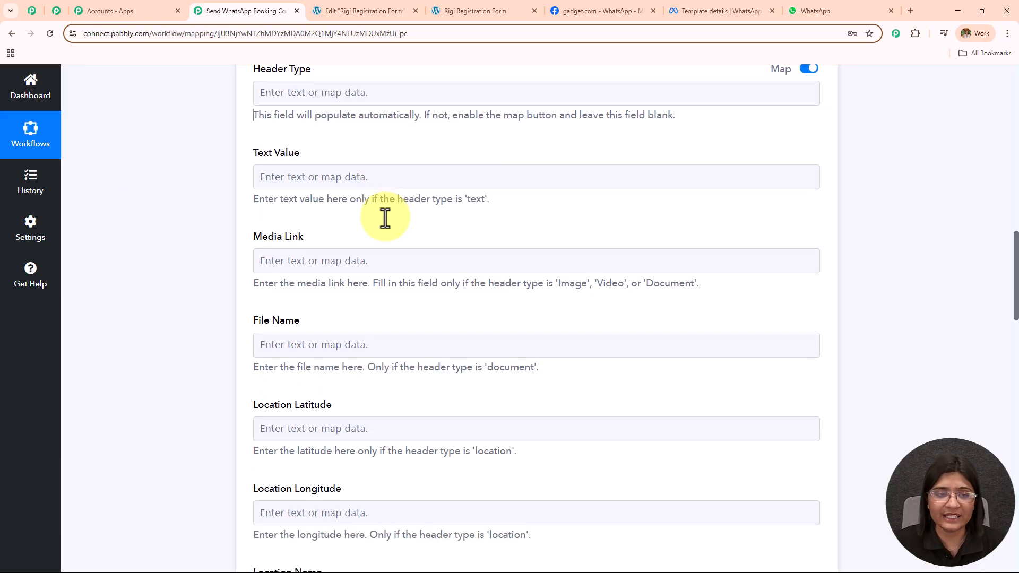
drag(252, 159, 542, 535)
scroll(556, 301, down, 7)
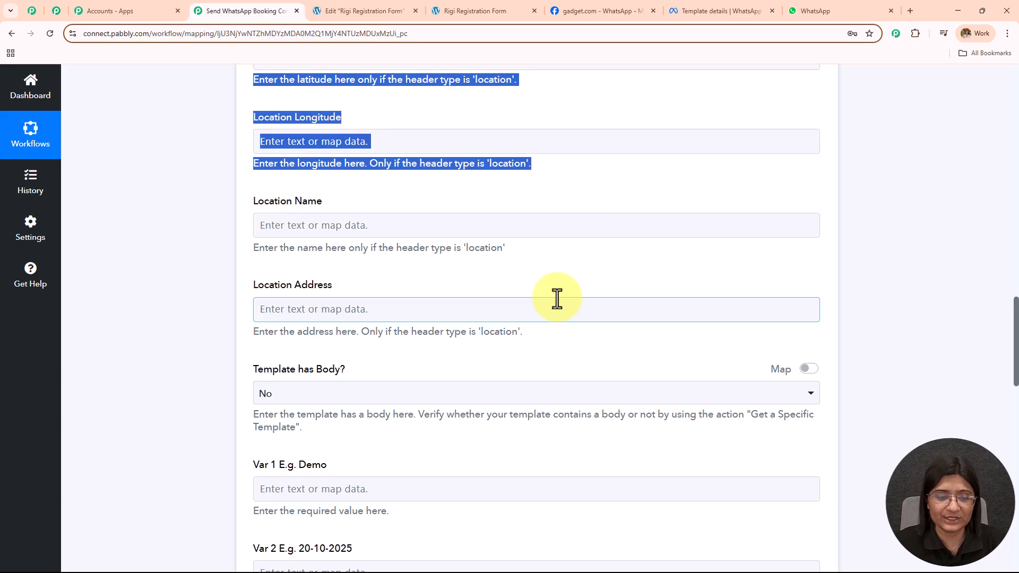
Set Template has Body to Yes.
scroll(555, 295, down, 4)
click(278, 186)
click(272, 267)
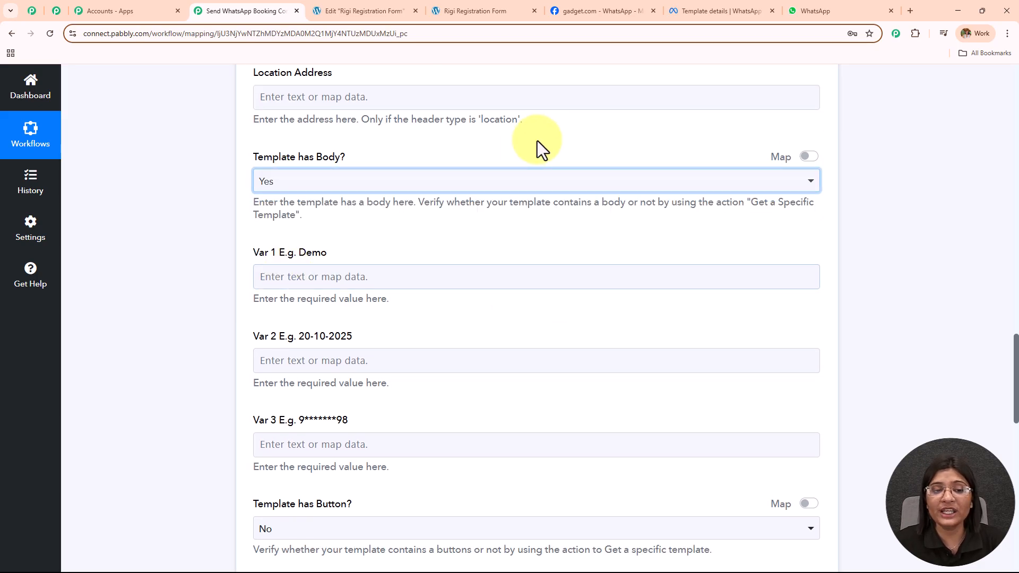
scroll(540, 136, down, 2)
drag(253, 146, 350, 316)
drag(481, 444, 486, 444)
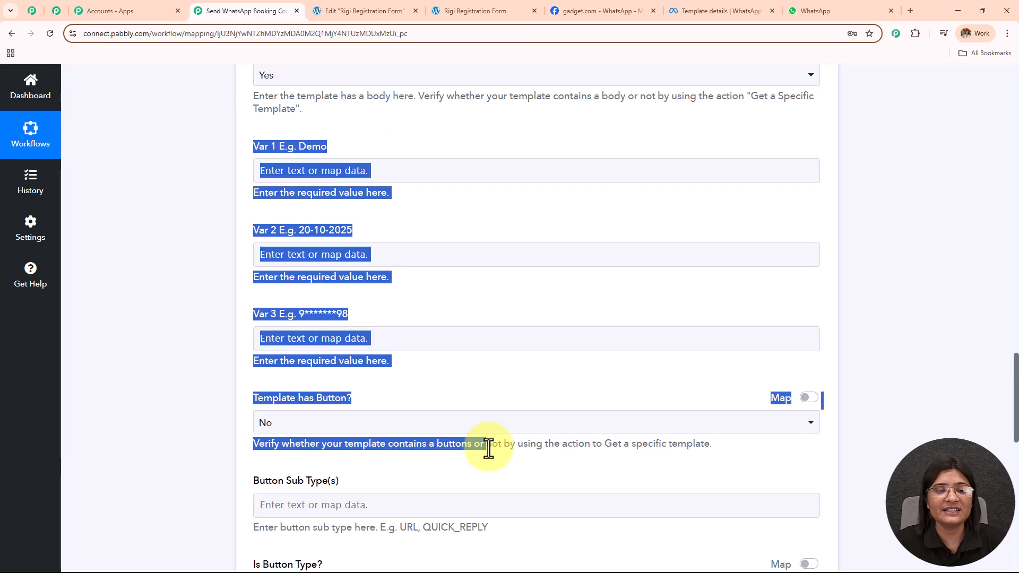
Map the form's first and last name into Var 1.
click(478, 177)
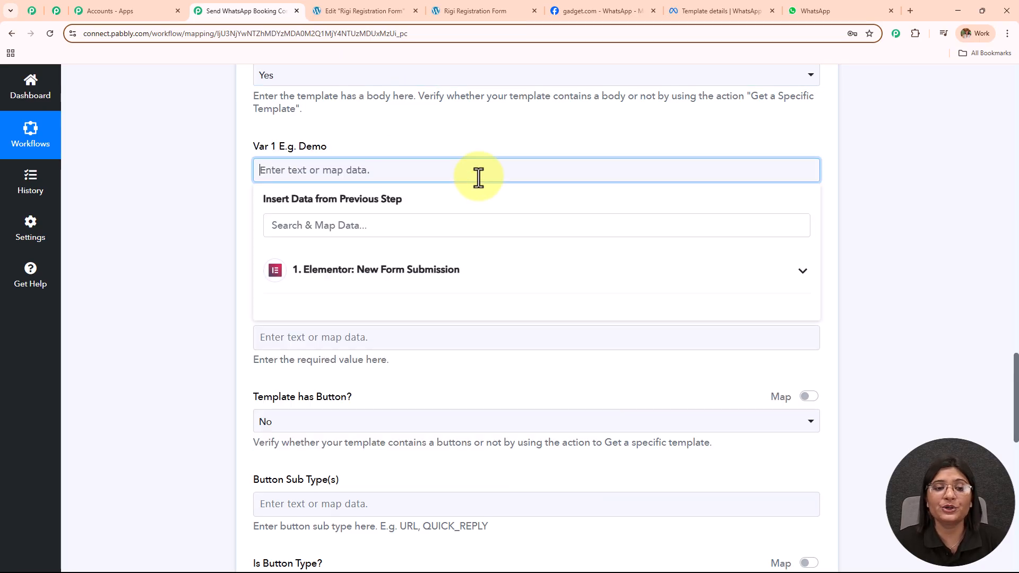
click(430, 282)
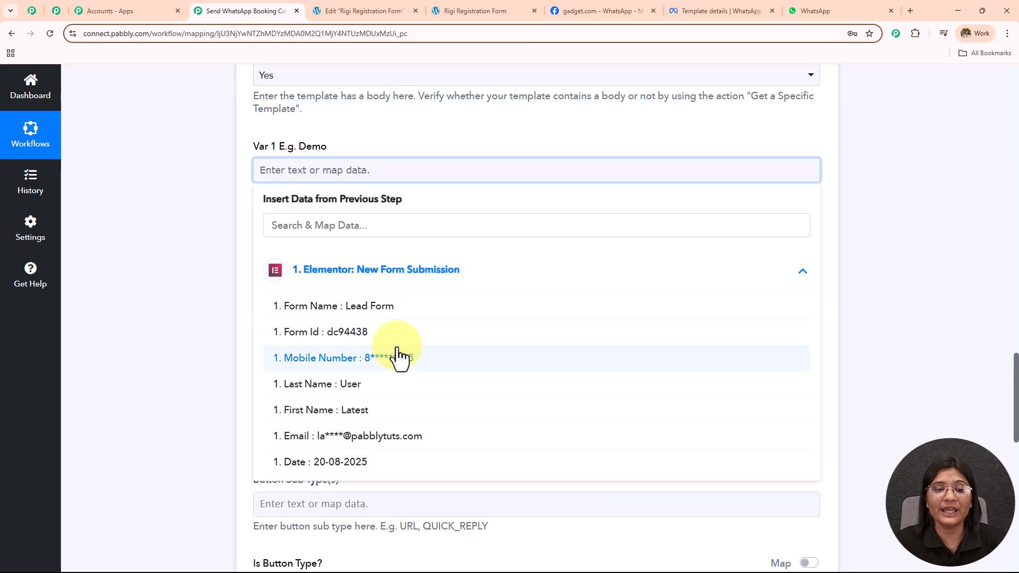
click(405, 411)
click(402, 392)
click(203, 217)
Map the form's date into Var 2 and its Mobile Number into Var 3.
scroll(462, 219, down, 2)
click(412, 153)
click(407, 254)
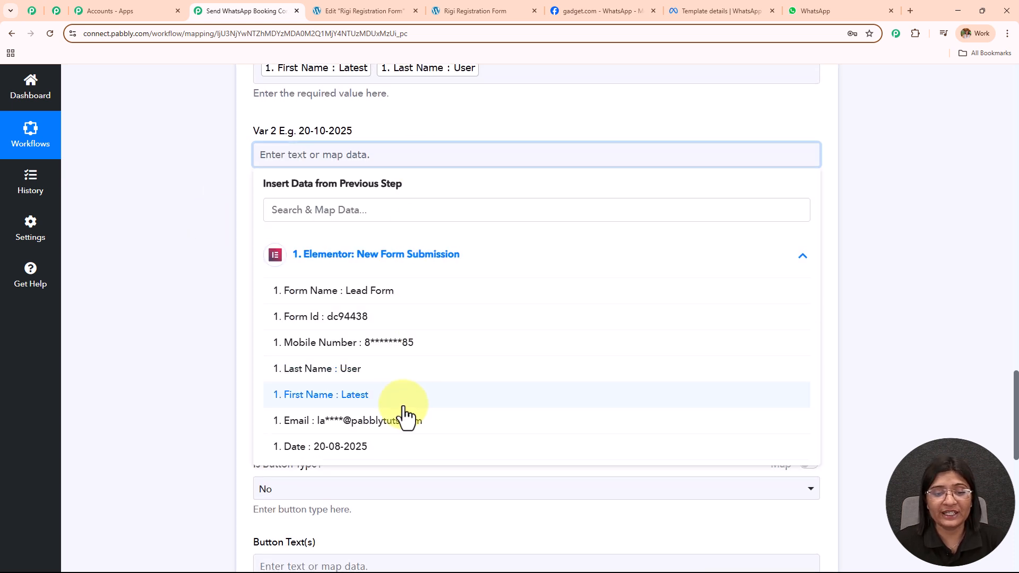
click(403, 458)
click(219, 254)
scroll(445, 219, down, 1)
click(371, 191)
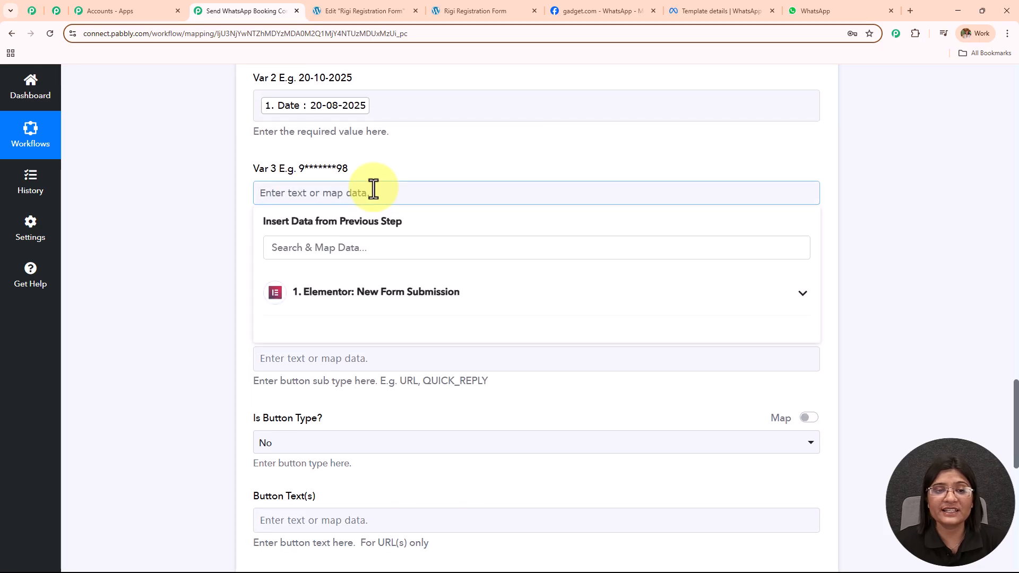
click(372, 295)
click(393, 380)
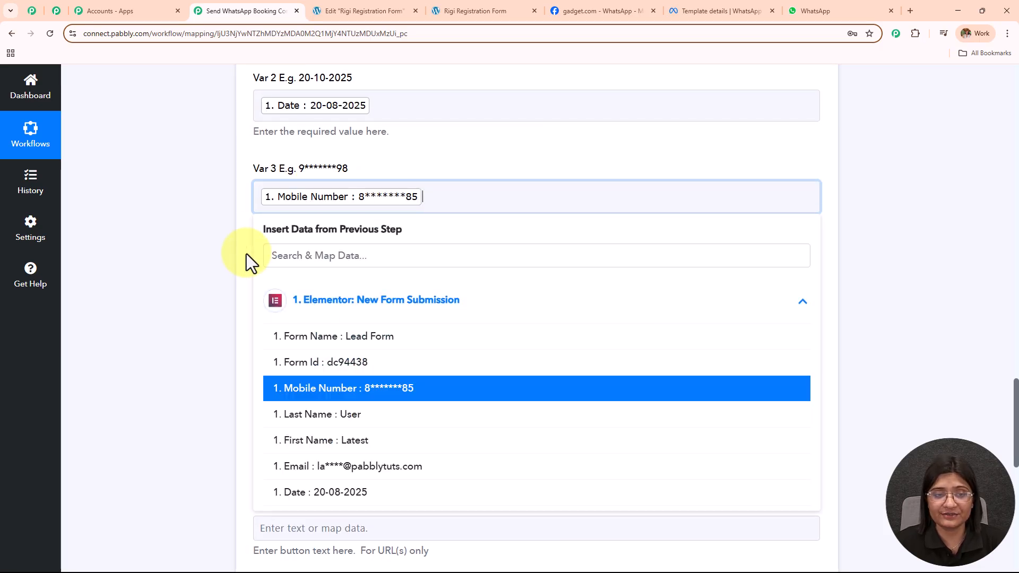
click(215, 230)
Review the body variable mappings and return to the Receiver field.
scroll(431, 340, down, 1)
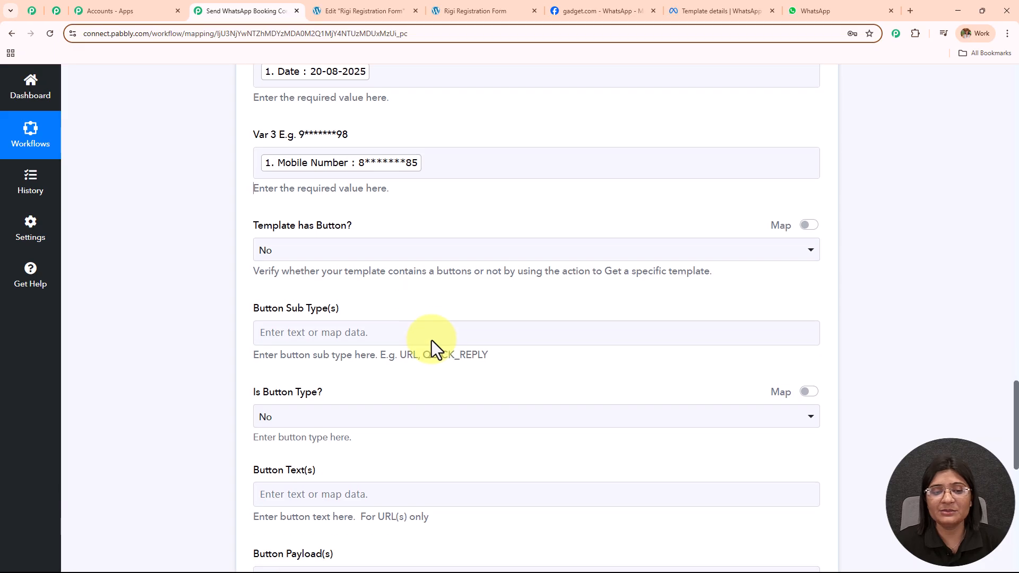
scroll(432, 340, up, 2)
scroll(432, 340, up, 2)
click(438, 353)
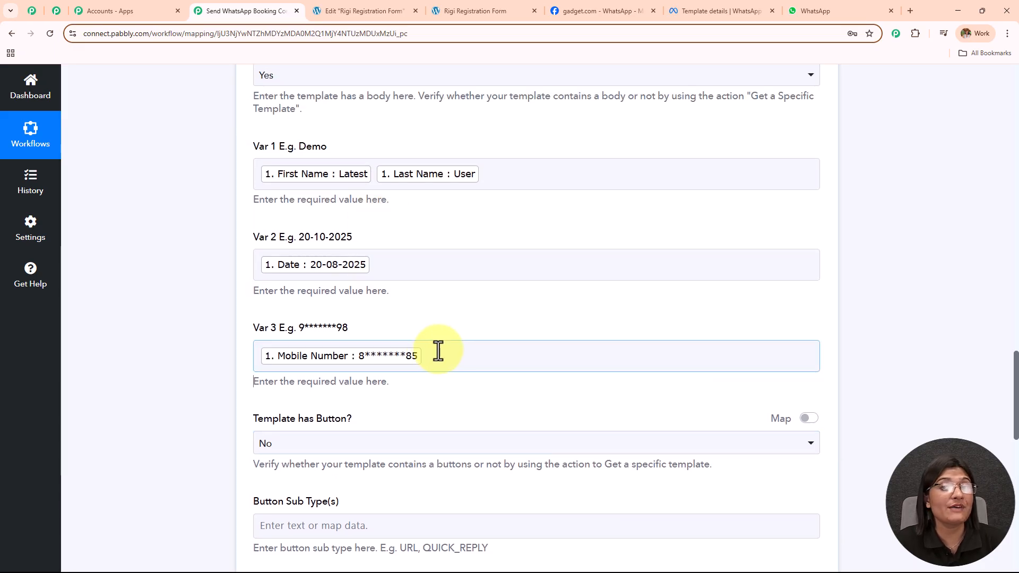
scroll(495, 244, down, 5)
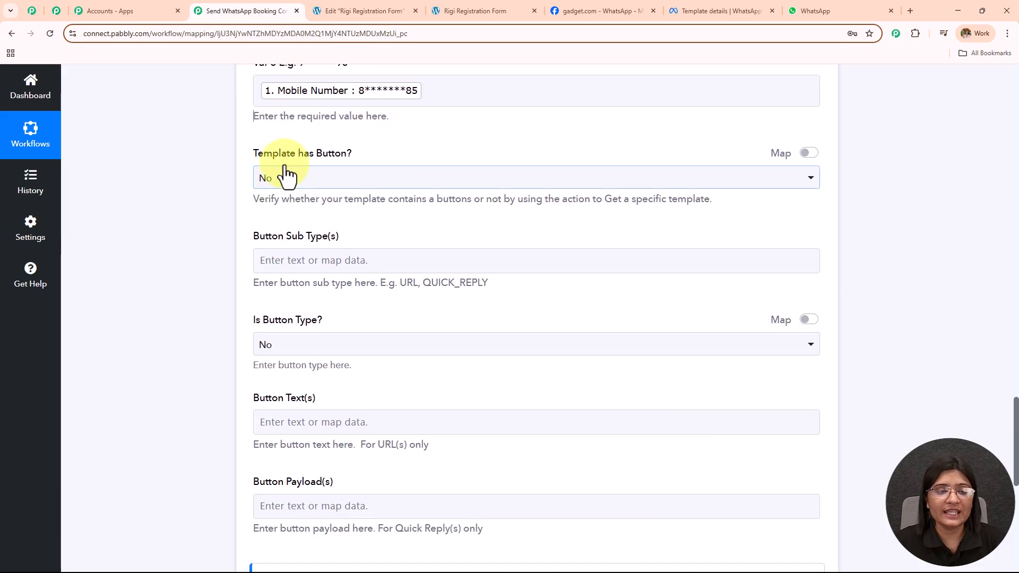
scroll(291, 186, down, 2)
drag(249, 141, 591, 475)
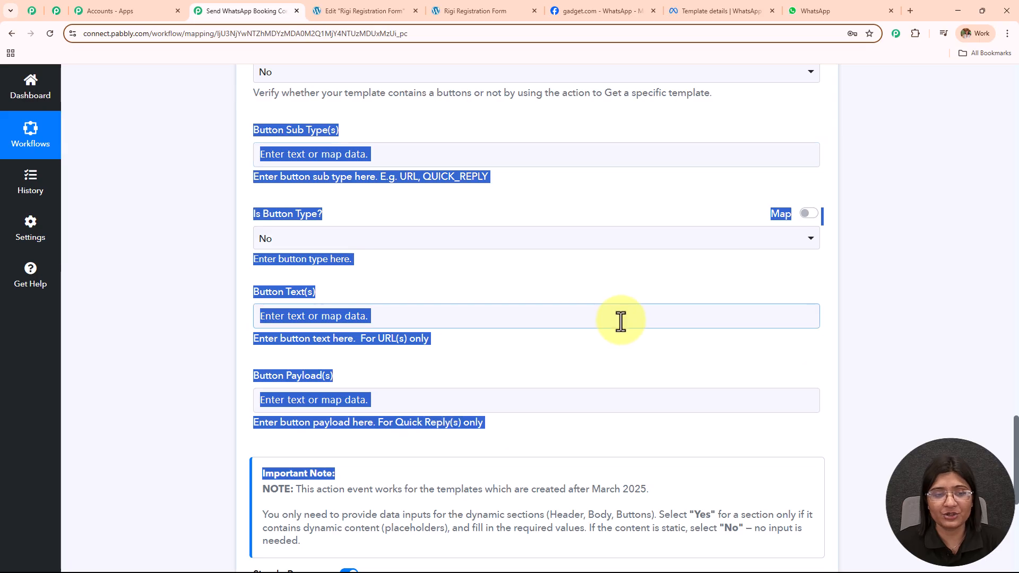
scroll(622, 321, up, 15)
scroll(623, 320, up, 15)
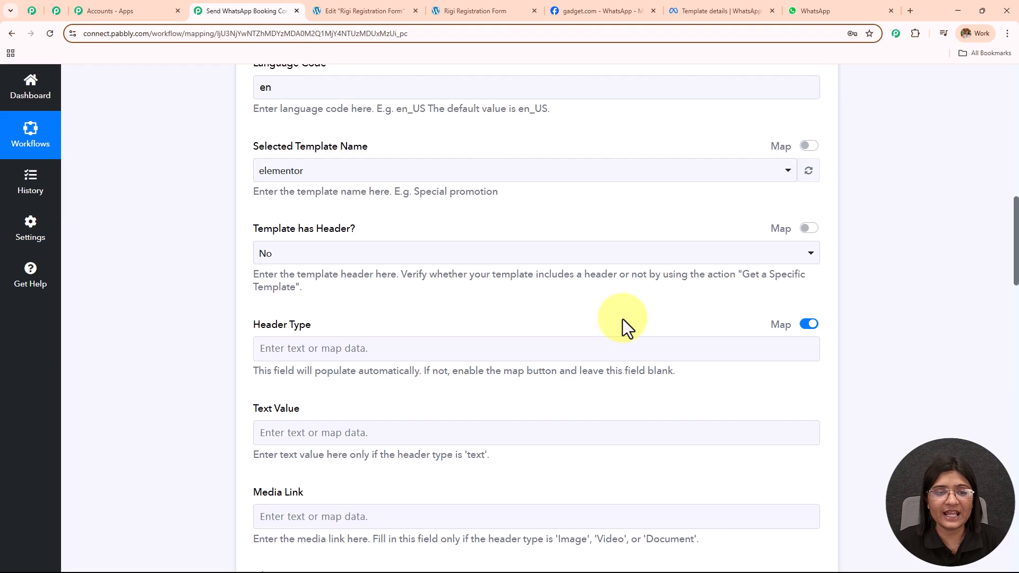
scroll(616, 319, down, 3)
click(421, 253)
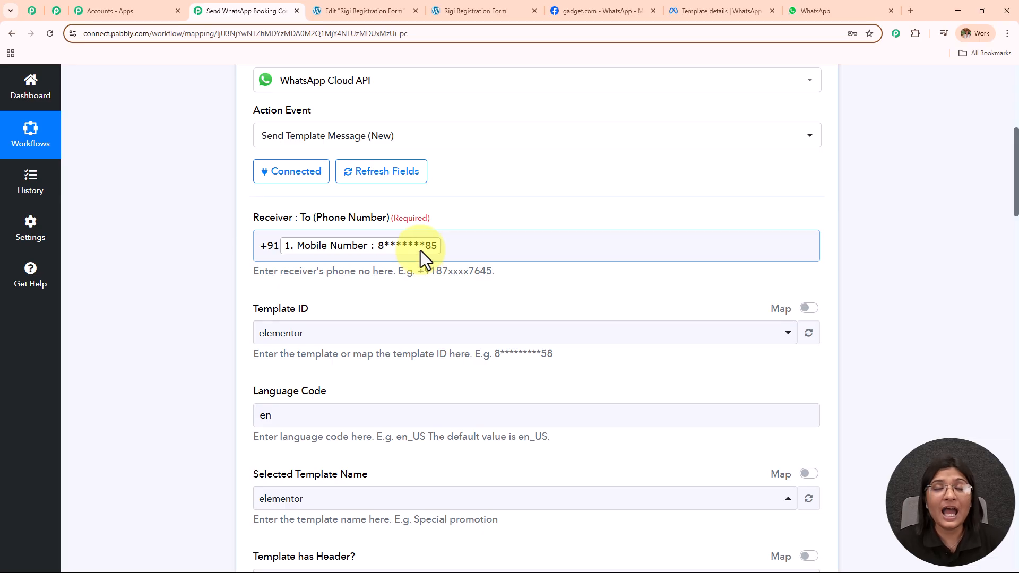
Remove the mapped Mobile Number from Receiver, then save and send a test request.
click(420, 251)
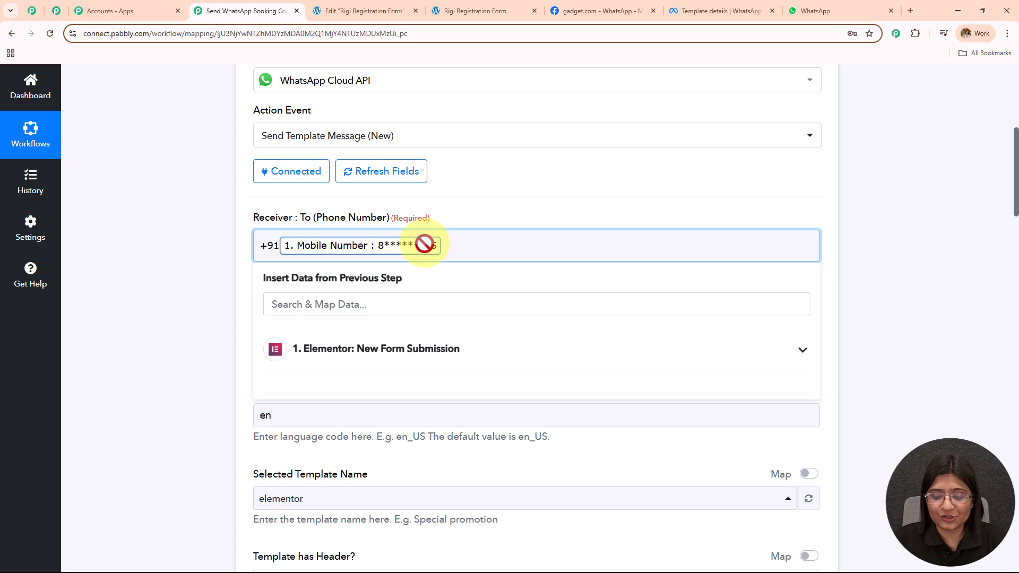
key(BackSpace)
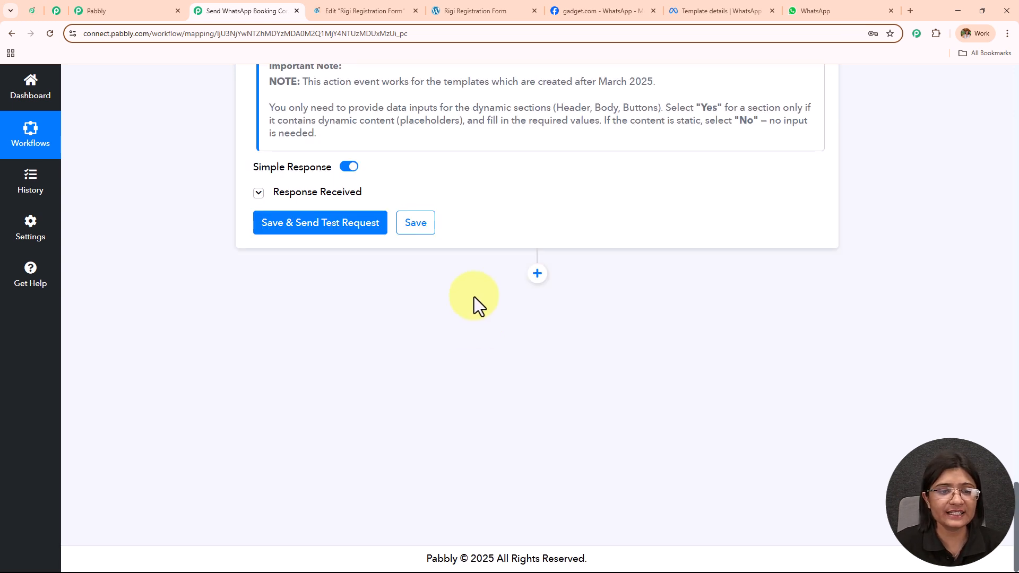
click(352, 229)
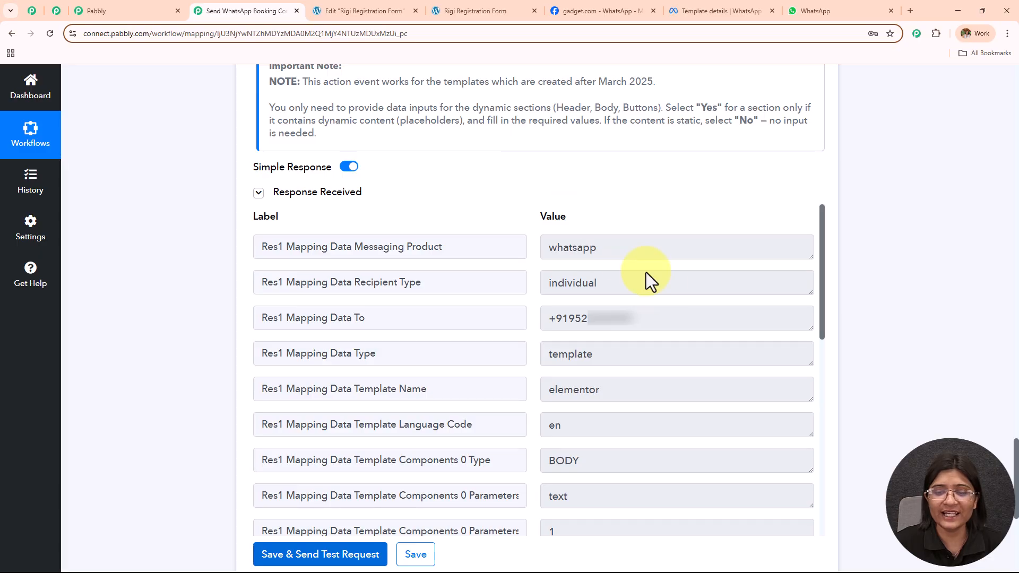
Check the response's recipient type, messaging product, message type and template name.
click(670, 287)
click(584, 248)
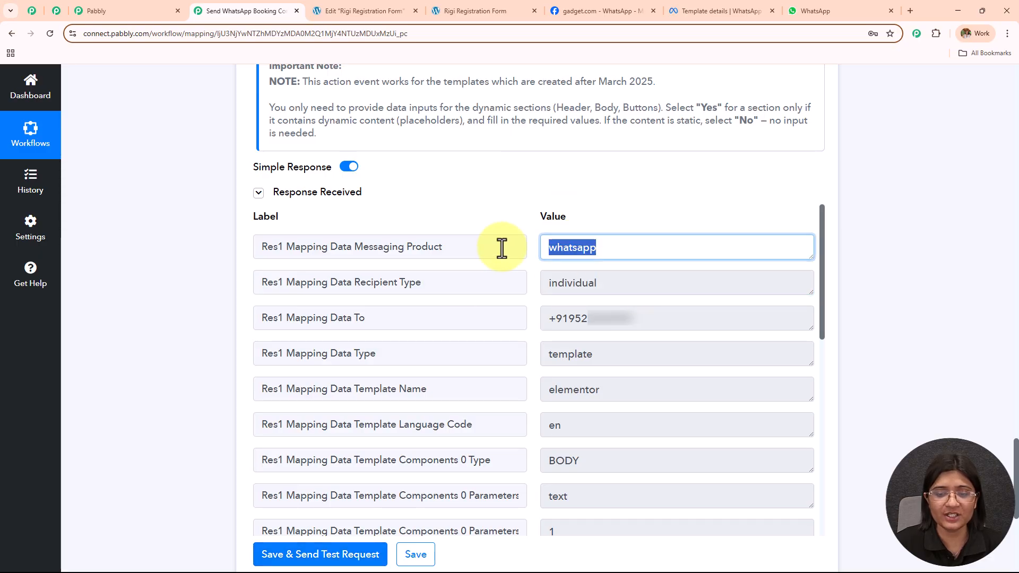
click(623, 354)
click(647, 398)
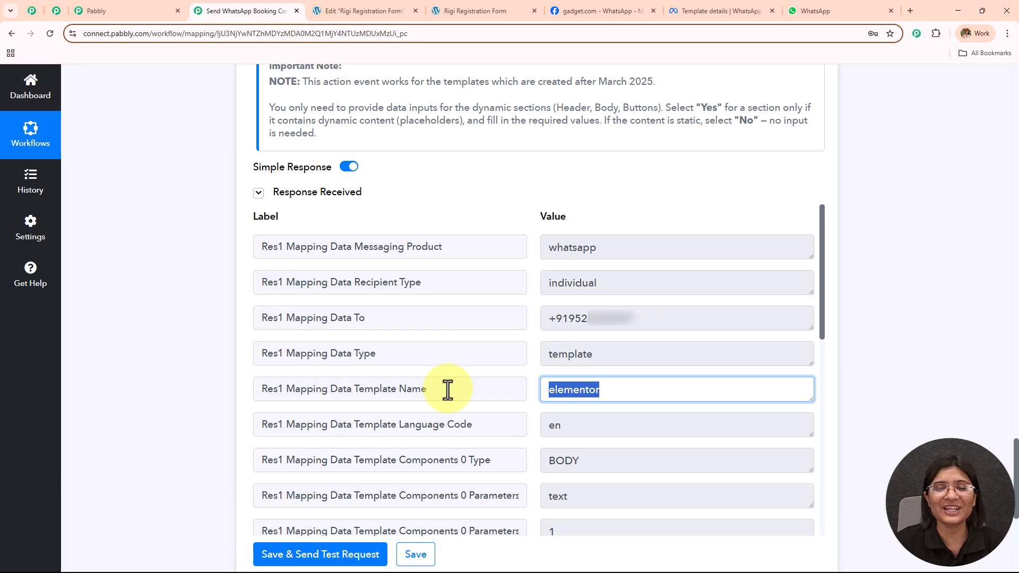
click(796, 5)
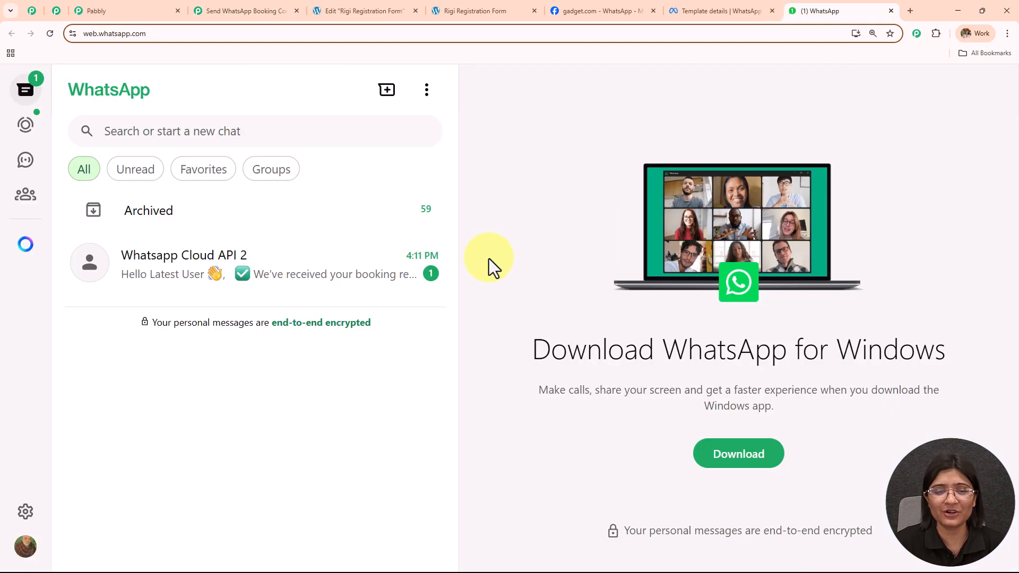
Open the Whatsapp Cloud API 2 chat and highlight the customer's name in the greeting.
click(337, 289)
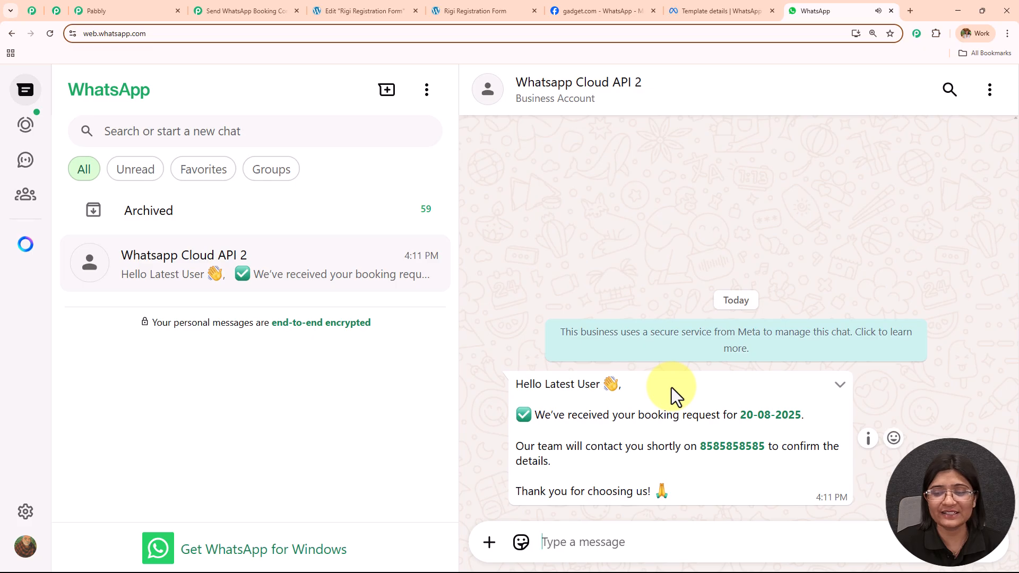
drag(545, 387, 624, 388)
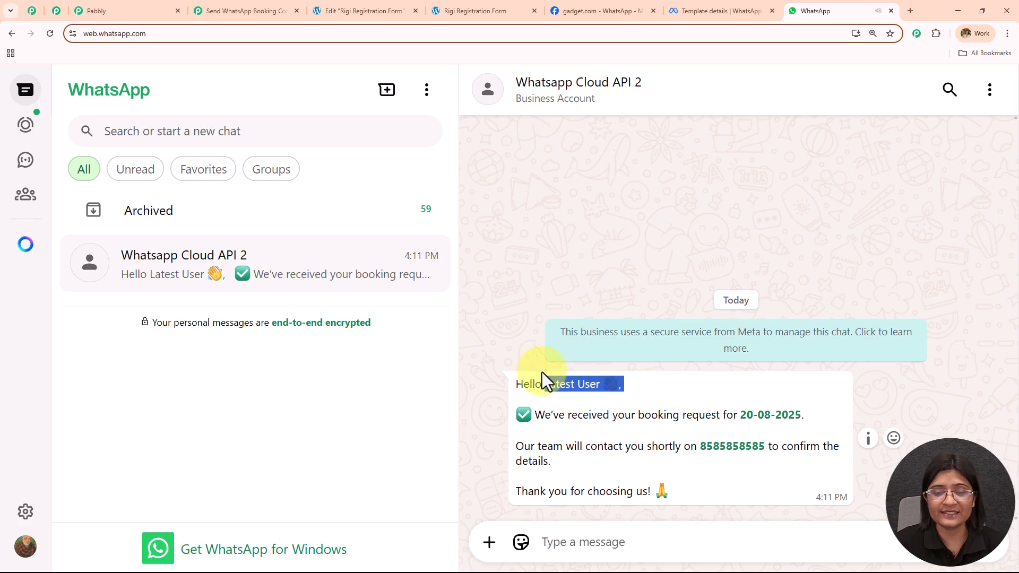
click(728, 3)
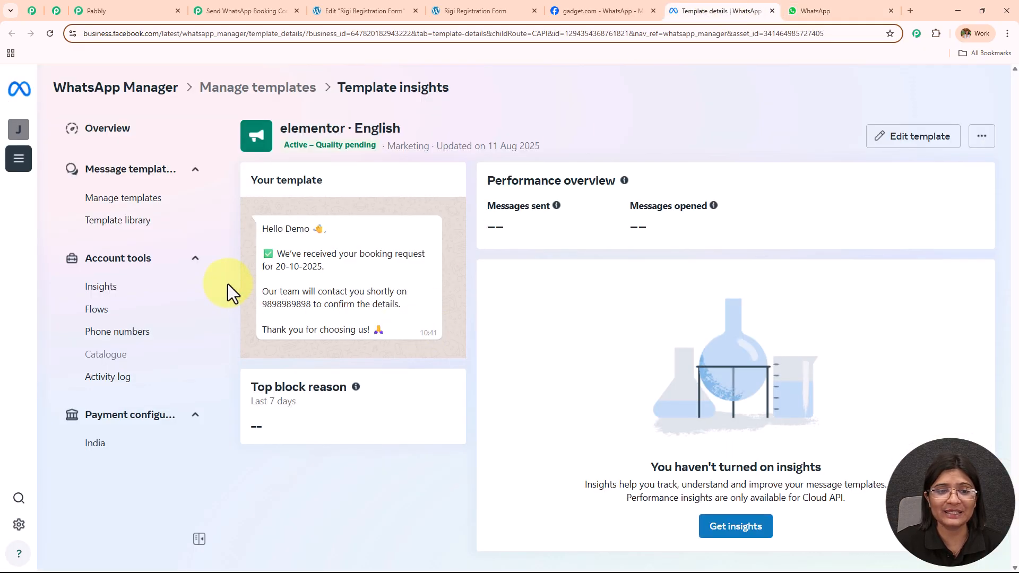
click(812, 10)
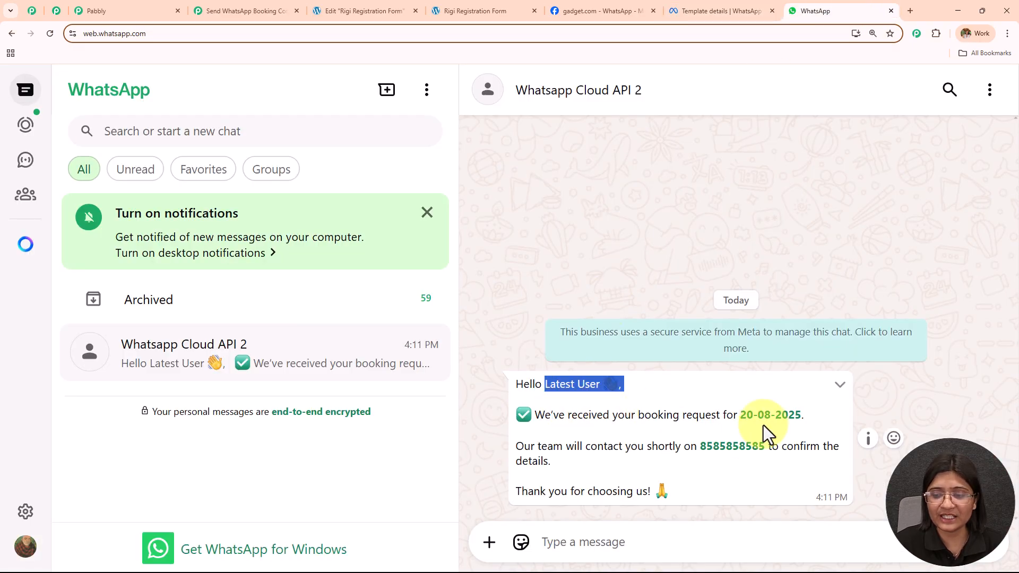
Compare the message's name, date 20-08-2025 and mobile number with the original template text.
click(709, 12)
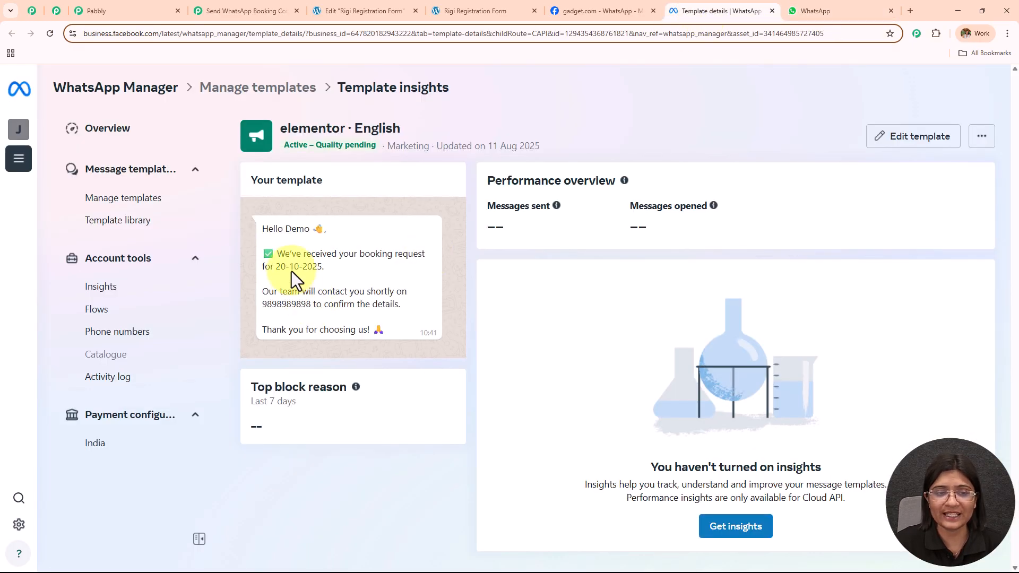
click(820, 12)
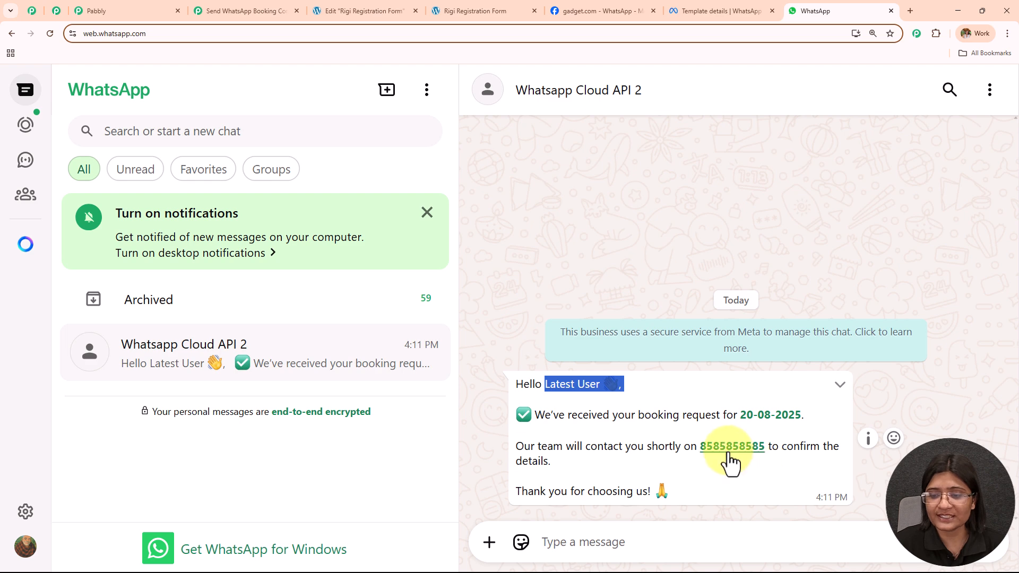
click(725, 11)
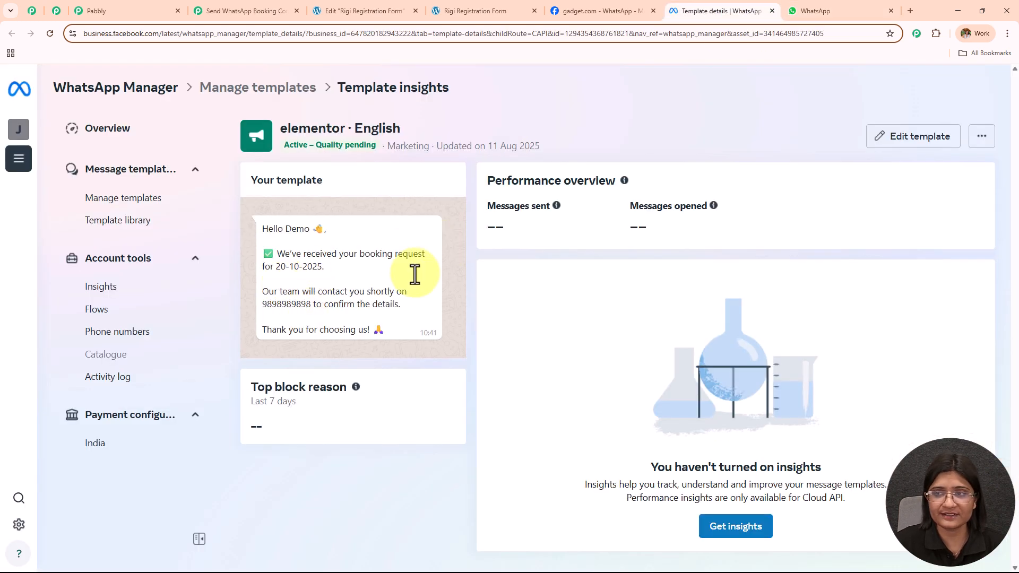
click(812, 10)
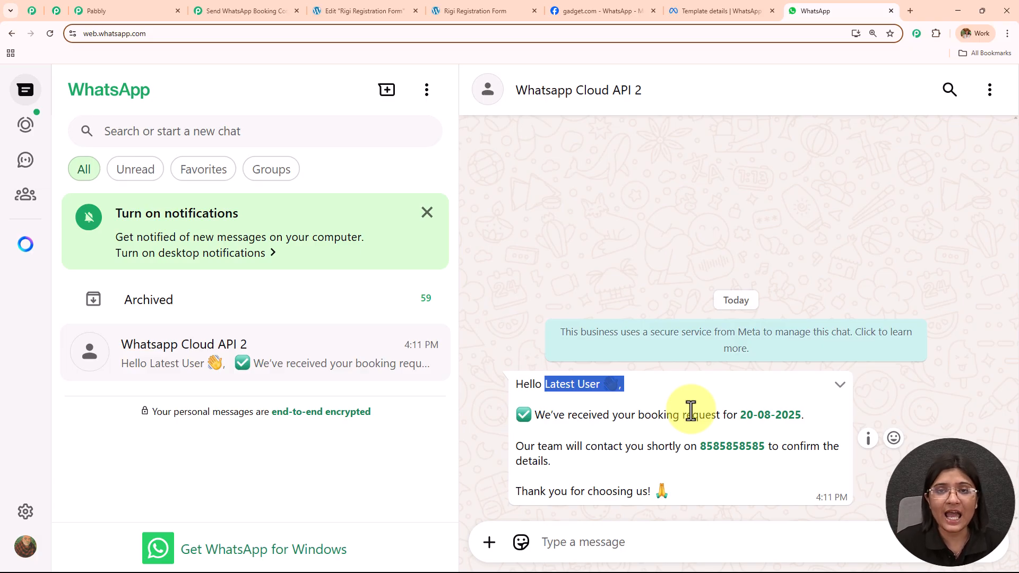
click(290, 9)
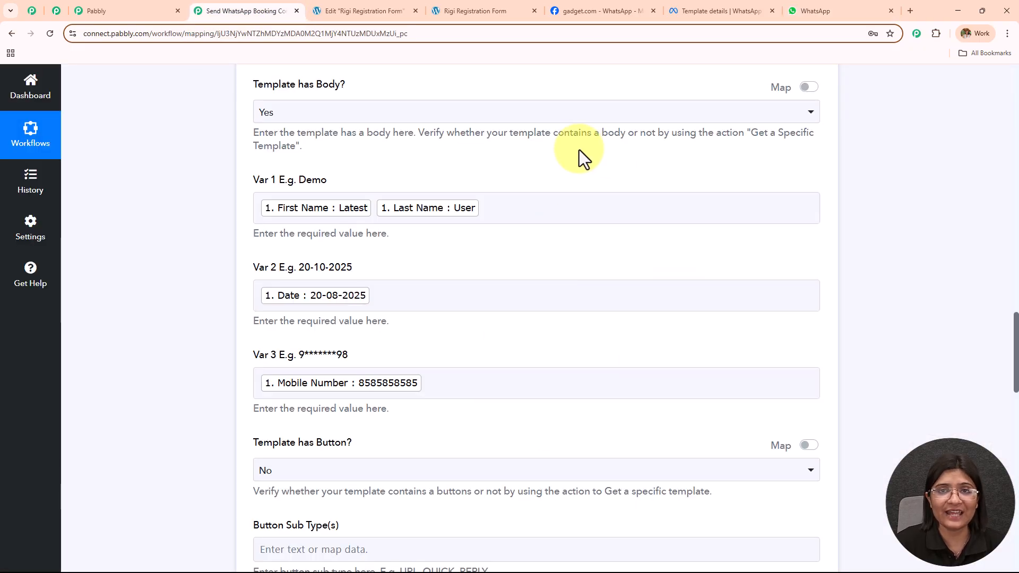
Move between the received WhatsApp message and the Pabbly workflow page.
click(839, 10)
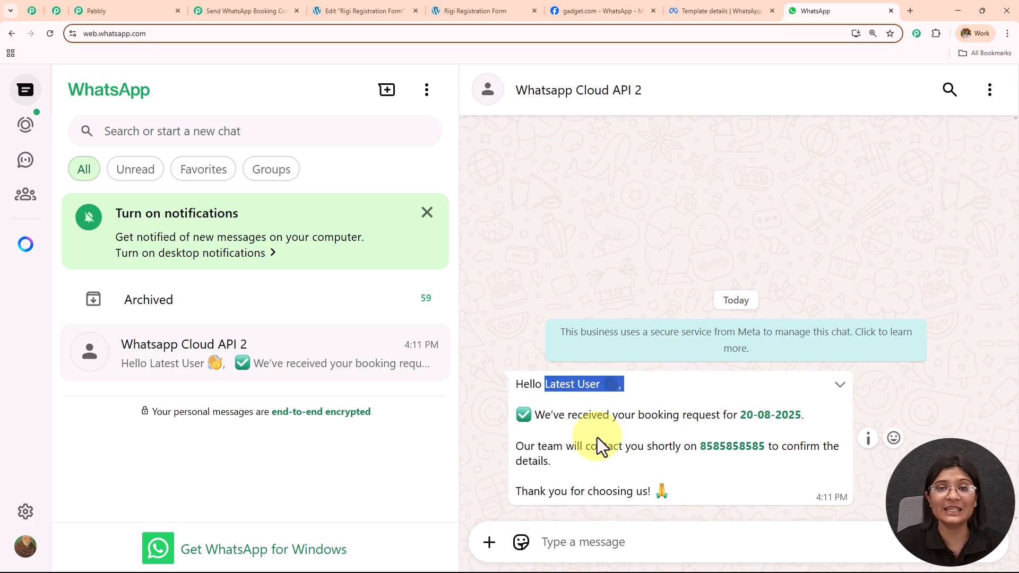
click(199, 11)
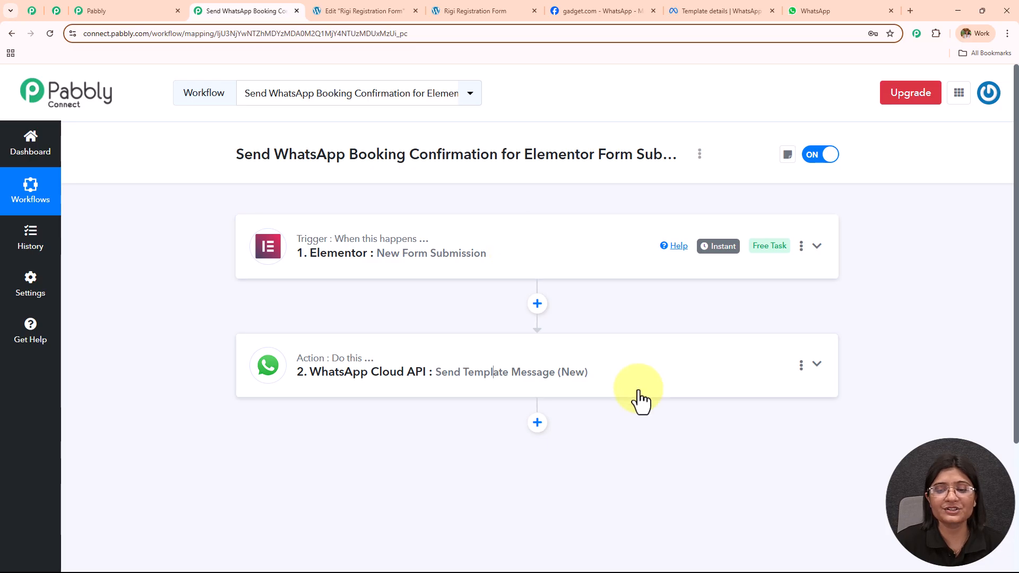
click(876, 9)
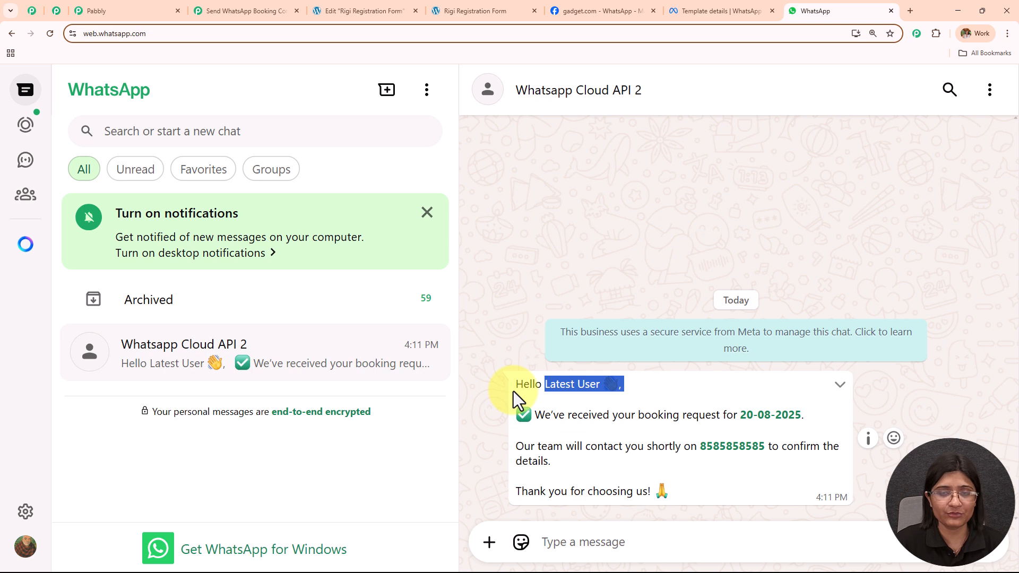
Highlight the message's customer-name greeting, booking-date line and contact-number sentence.
drag(513, 390, 618, 391)
drag(532, 414, 829, 419)
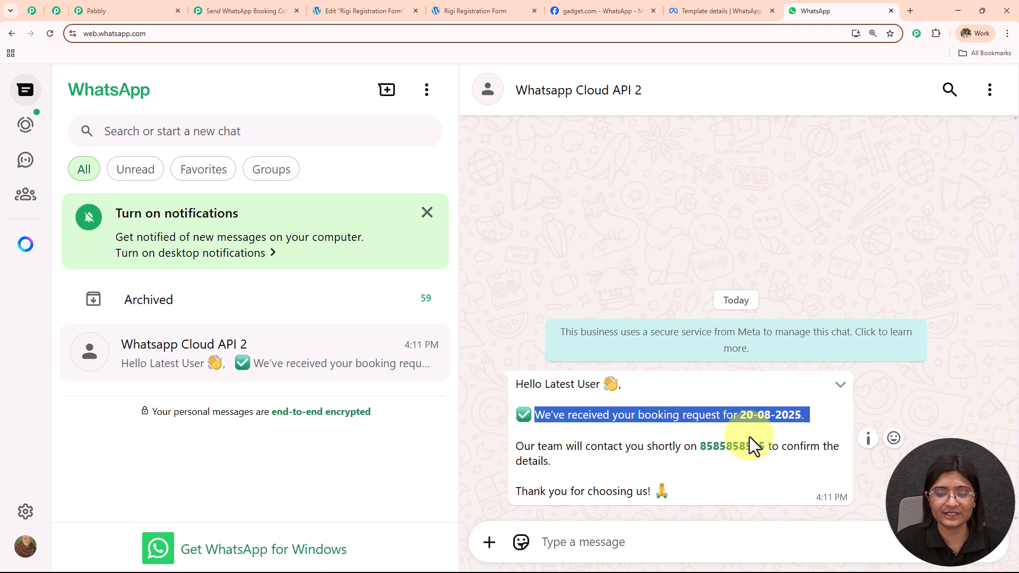
drag(514, 447, 595, 457)
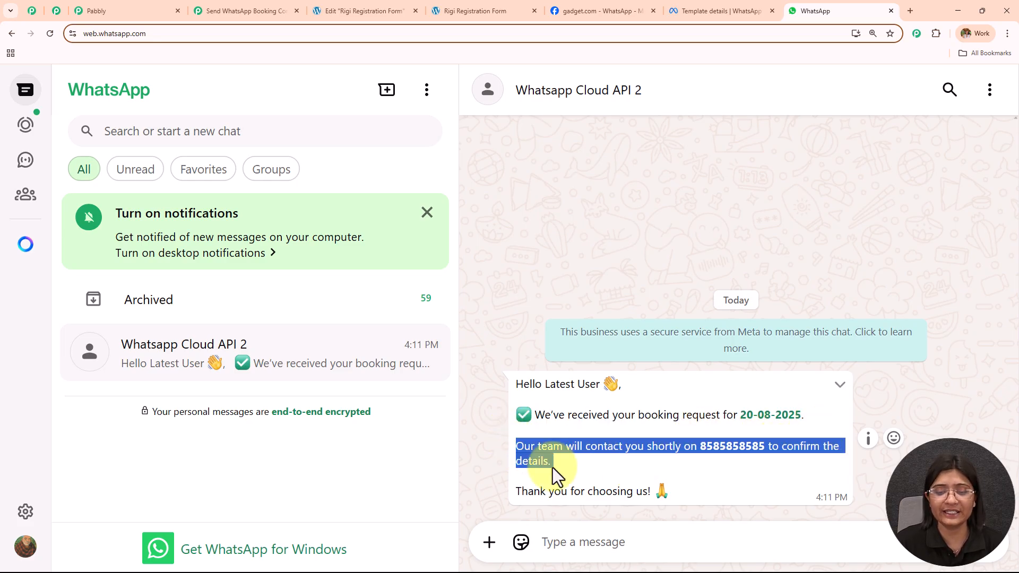
click(287, 11)
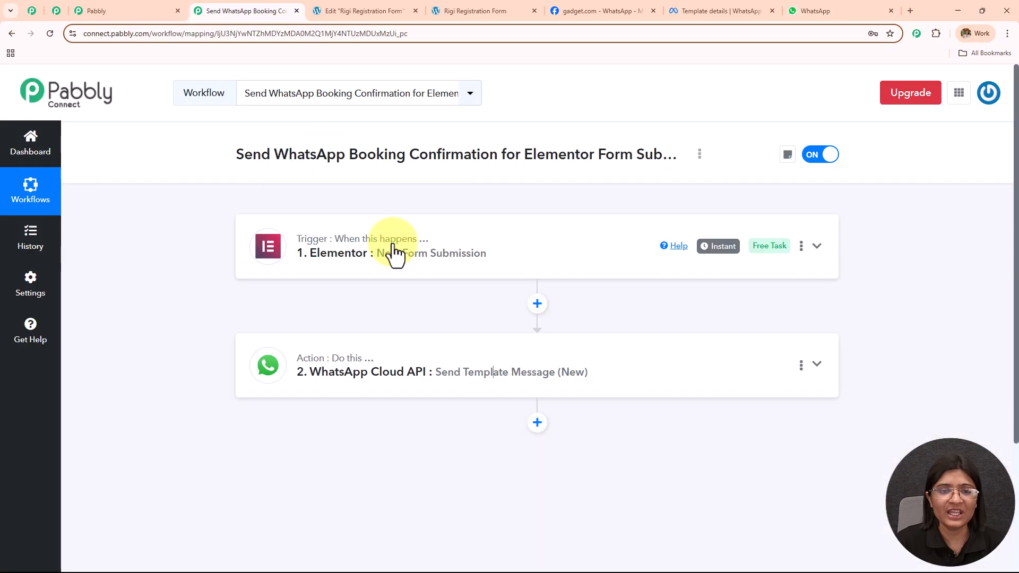